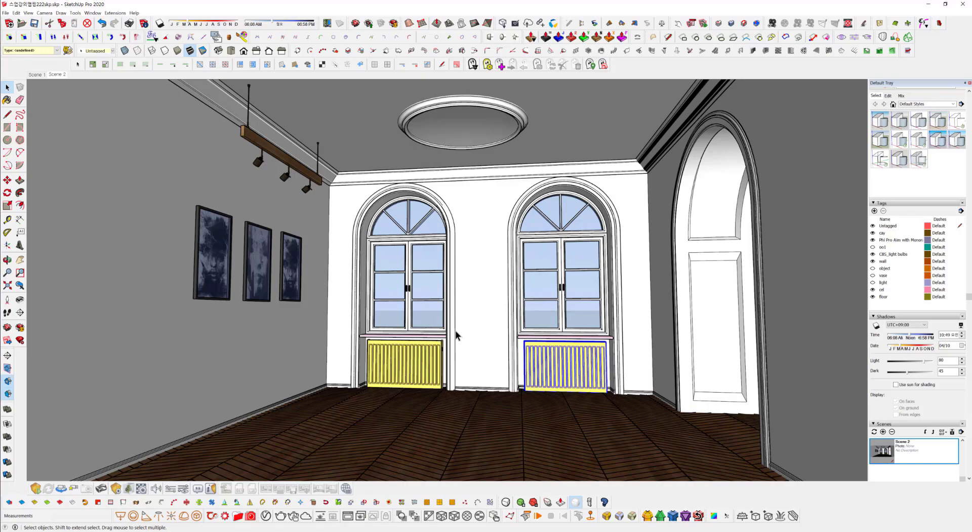
{"action": "mouse_move", "coordinate": [504, 330]}
{"action": "middle_mouse_down"}
{"action": "mouse_move", "coordinate": [502, 340]}
{"action": "mouse_move", "coordinate": [463, 330]}
{"action": "mouse_move", "coordinate": [508, 330]}
{"action": "mouse_move", "coordinate": [481, 325]}
{"action": "mouse_move", "coordinate": [499, 323]}
{"action": "mouse_move", "coordinate": [497, 334]}
{"action": "middle_mouse_up"}
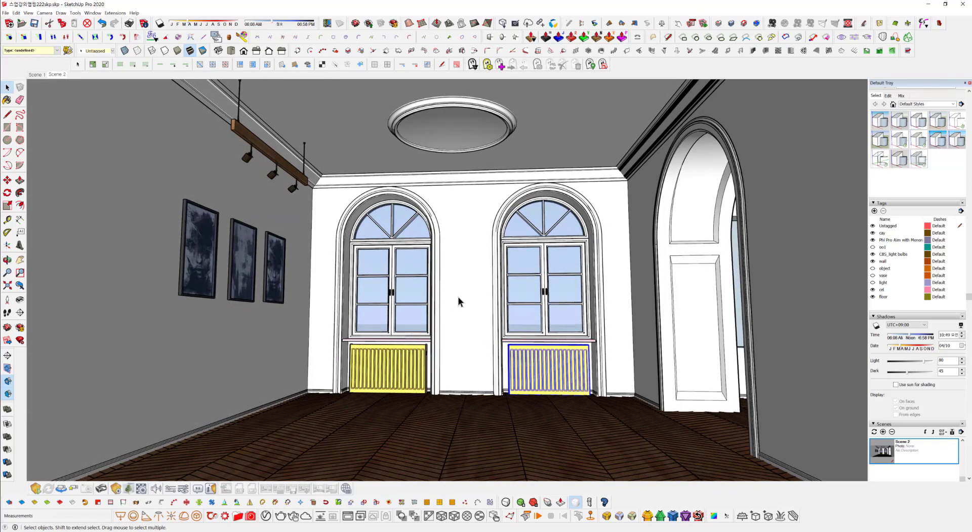
{"action": "scroll", "coordinate": [476, 315], "scroll_direction": "up", "scroll_amount": 2}
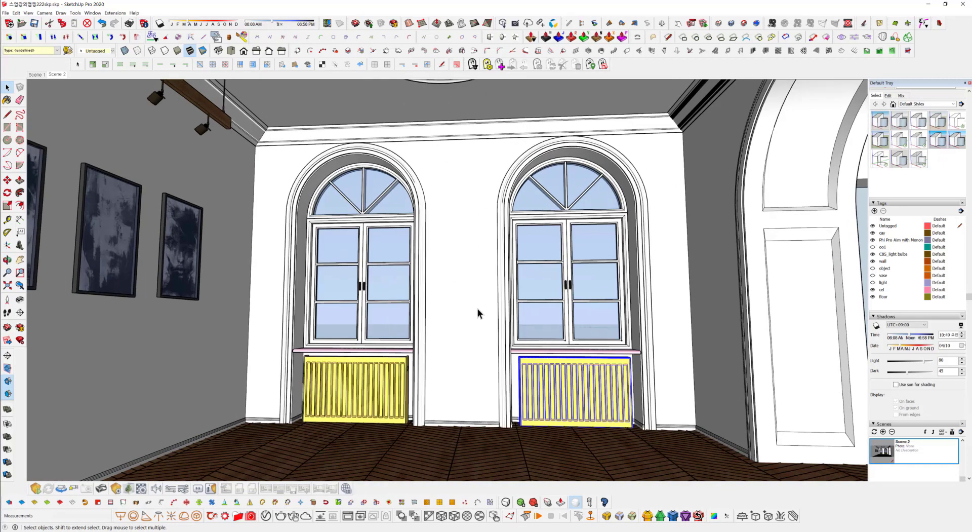
{"action": "scroll", "coordinate": [473, 310], "scroll_direction": "down", "scroll_amount": 4}
{"action": "middle_click_drag", "start_coordinate": [461, 319], "coordinate": [438, 321]}
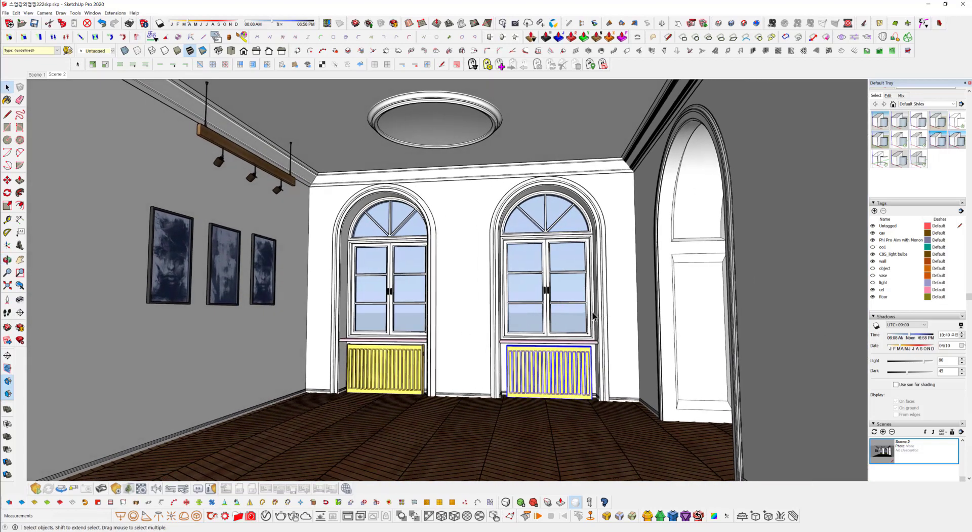
{"action": "middle_click_drag", "start_coordinate": [509, 329], "coordinate": [507, 335]}
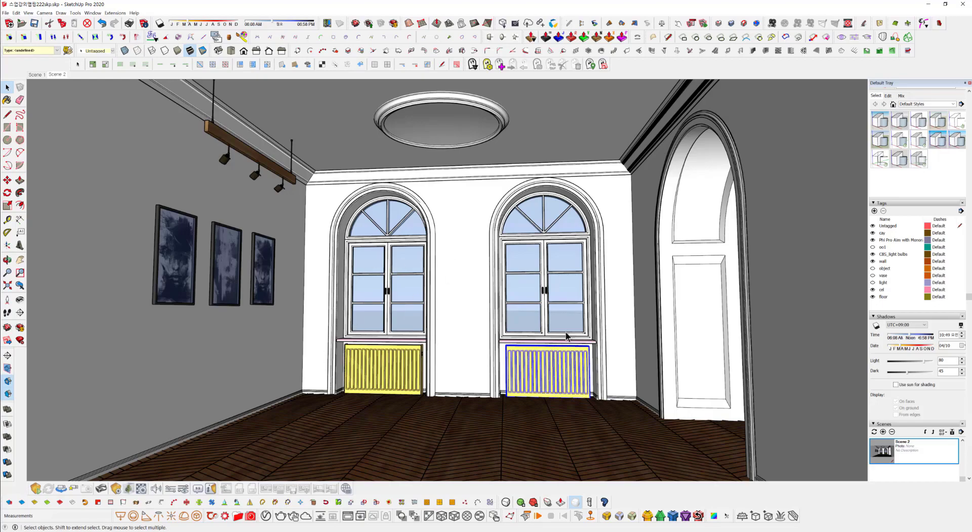
{"action": "middle_click_drag", "start_coordinate": [449, 335], "coordinate": [513, 340]}
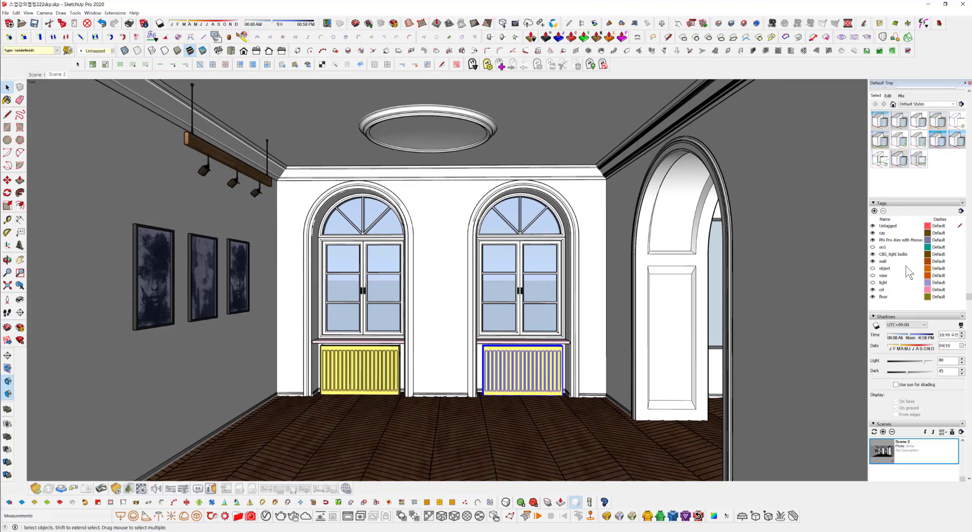
- Show the oo1, object, vase and light tags, and recall Scene 2 to restore its saved tag visibility
{"action": "scroll", "coordinate": [919, 403], "scroll_direction": "down", "scroll_amount": 5}
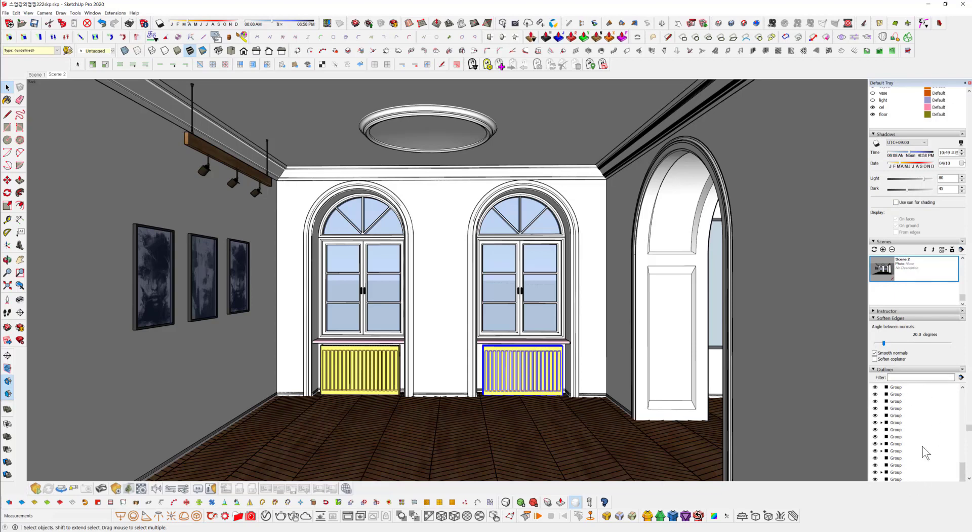
{"action": "scroll", "coordinate": [939, 324], "scroll_direction": "up", "scroll_amount": 5}
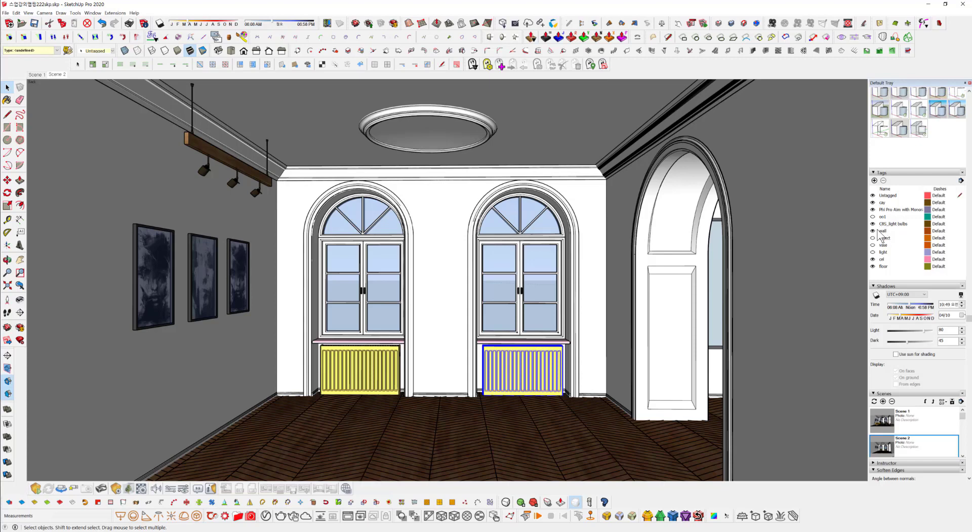
{"action": "left_click", "coordinate": [875, 217]}
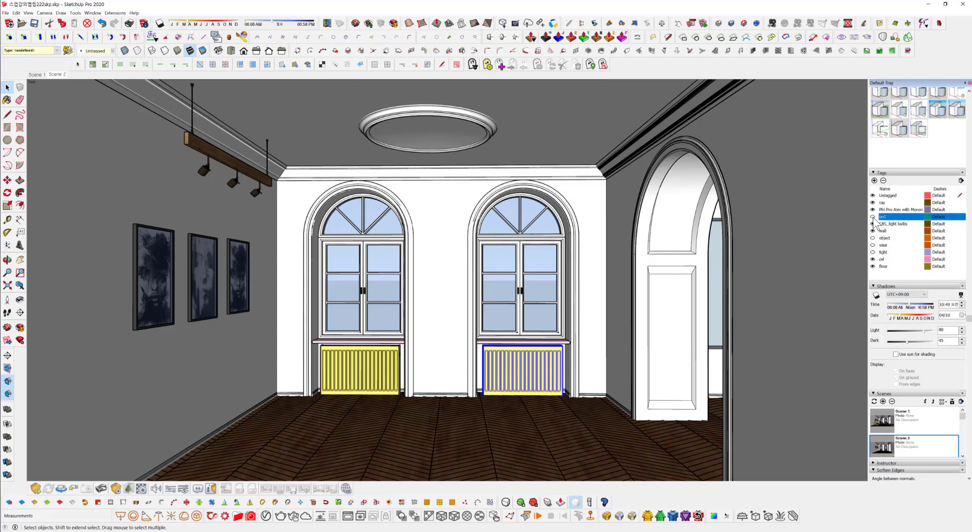
{"action": "left_click", "coordinate": [872, 217]}
{"action": "left_click", "coordinate": [872, 237]}
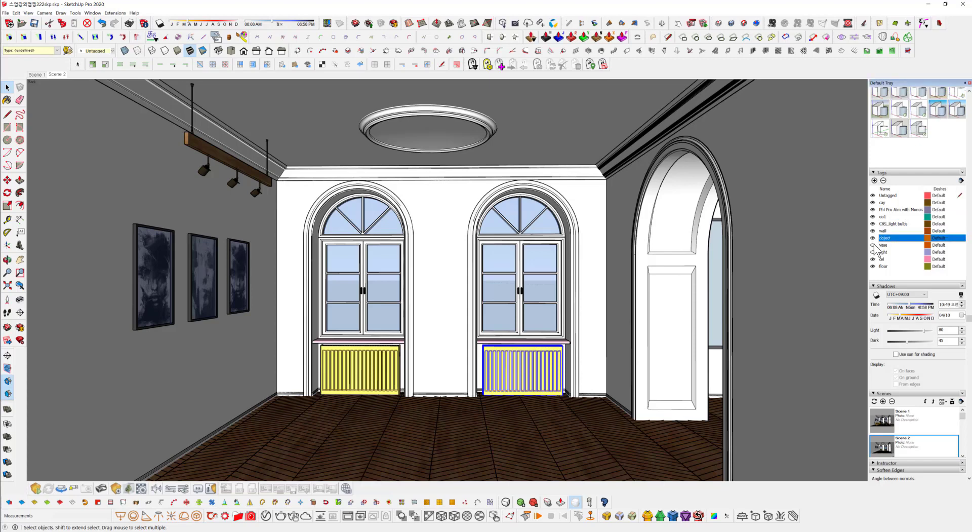
{"action": "left_click", "coordinate": [872, 245]}
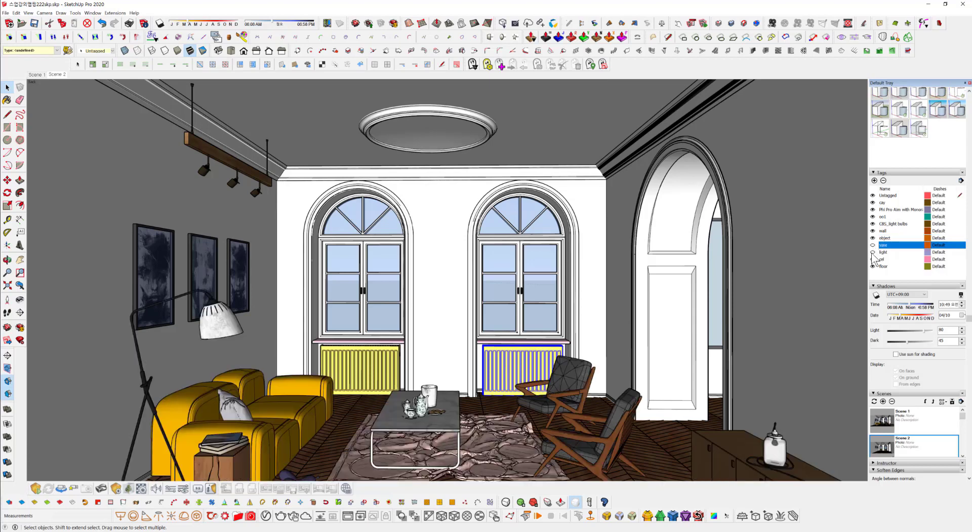
{"action": "left_click", "coordinate": [873, 253]}
{"action": "left_click", "coordinate": [872, 259]}
{"action": "left_click", "coordinate": [872, 266]}
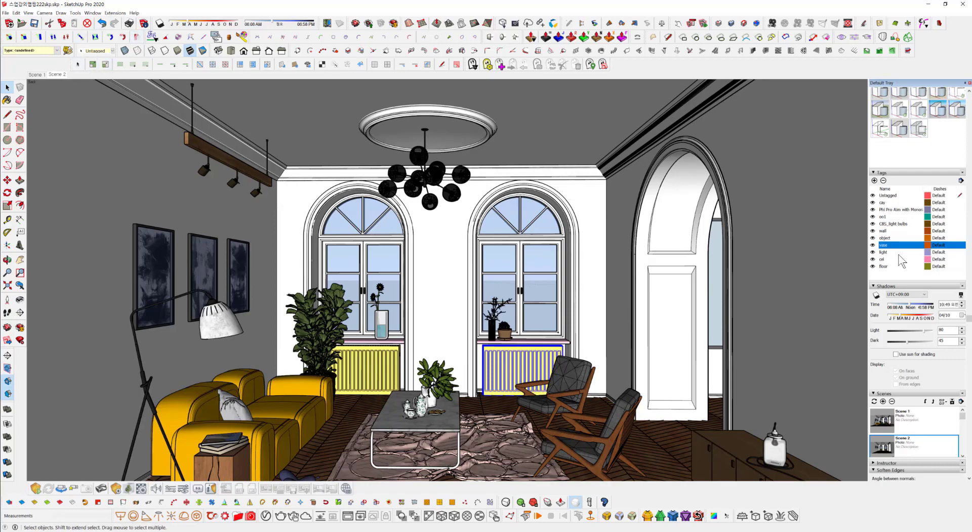
{"action": "left_click", "coordinate": [57, 75]}
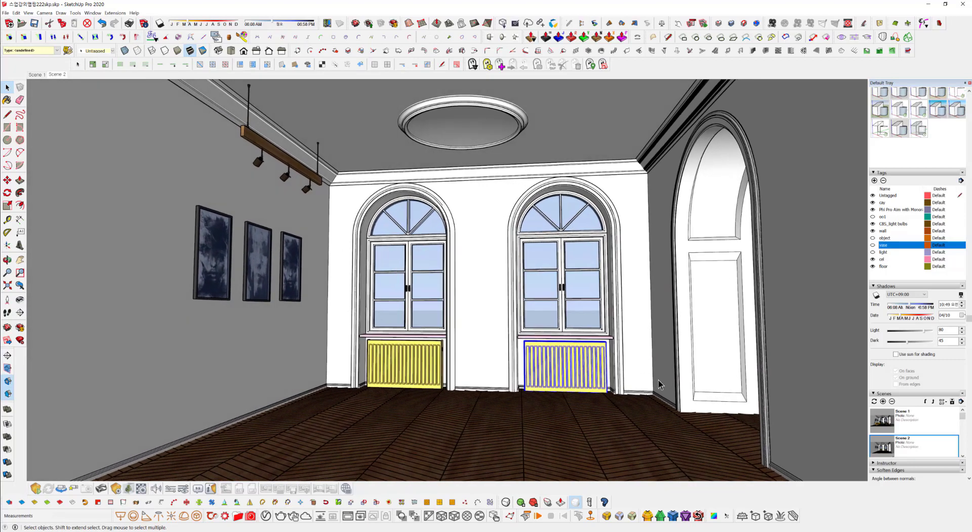
{"action": "left_click", "coordinate": [37, 74]}
- Hide the visible tags together: cay, PH Pro Aim, CBS_light bulbs, wall, ceiling and floor
{"action": "left_click", "coordinate": [890, 197]}
{"action": "left_click_drag", "start_coordinate": [893, 205], "coordinate": [885, 239]}
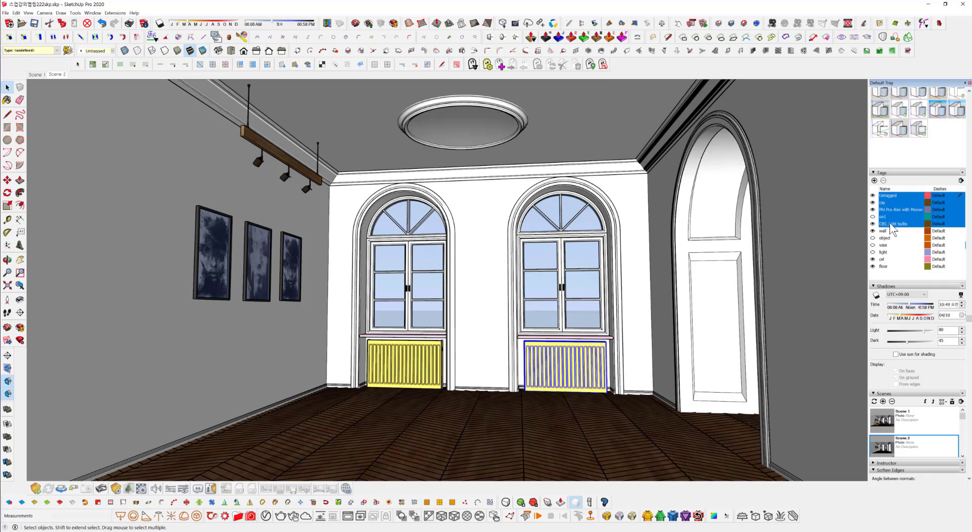
{"action": "left_click", "coordinate": [890, 218], "text": "ctrl"}
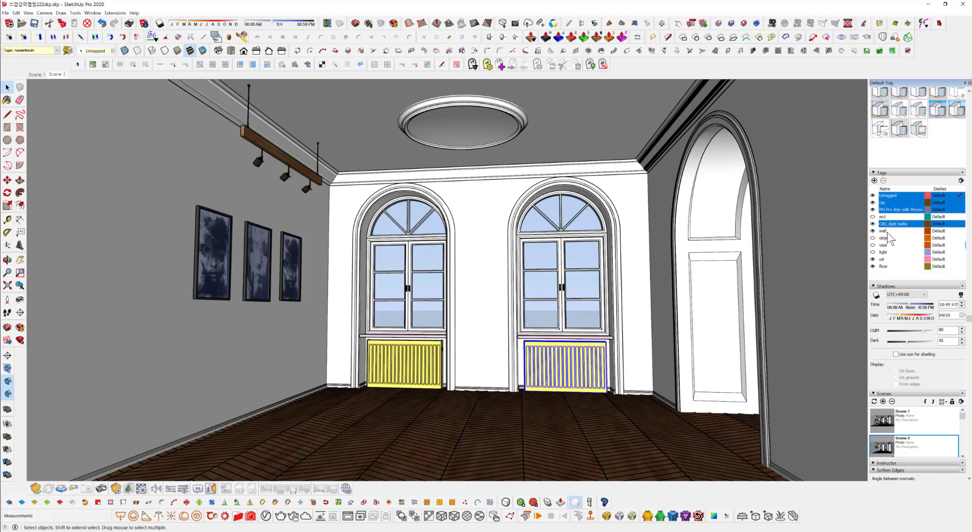
{"action": "left_click", "coordinate": [887, 231], "text": "ctrl"}
{"action": "left_click", "coordinate": [886, 259], "text": "ctrl"}
{"action": "left_click", "coordinate": [886, 266], "text": "ctrl"}
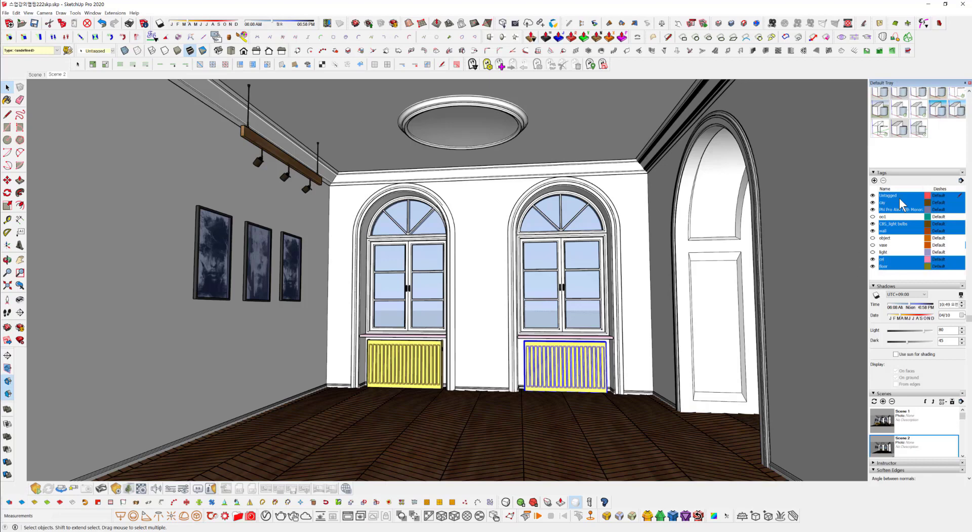
{"action": "left_click", "coordinate": [874, 202]}
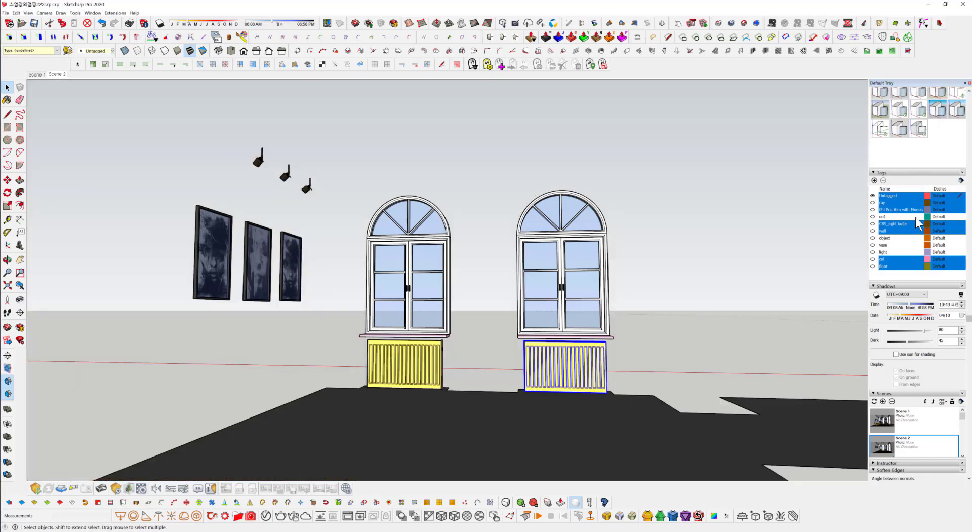
- Show the oo1, object, wall, vase and light tags, leaving the ceiling tag hidden
{"action": "left_click", "coordinate": [873, 216]}
{"action": "left_click", "coordinate": [872, 238]}
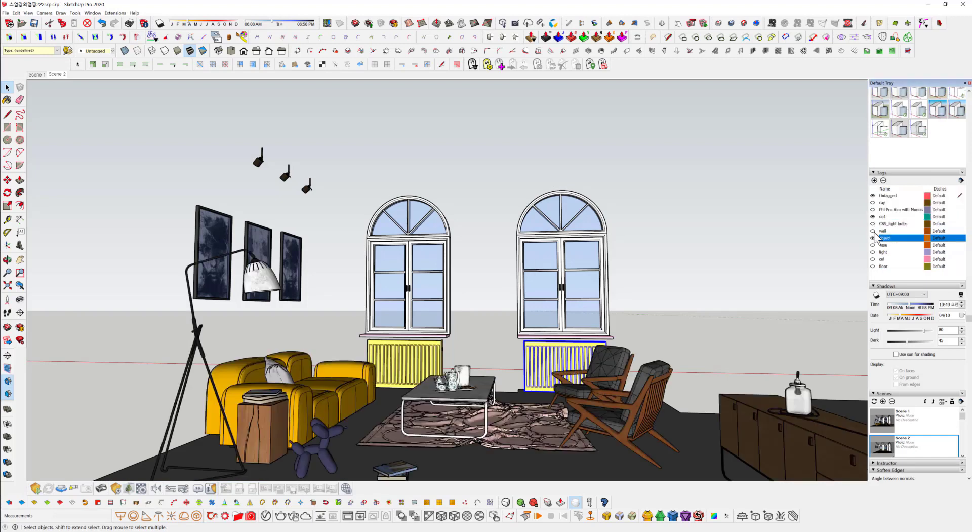
{"action": "left_click", "coordinate": [873, 231]}
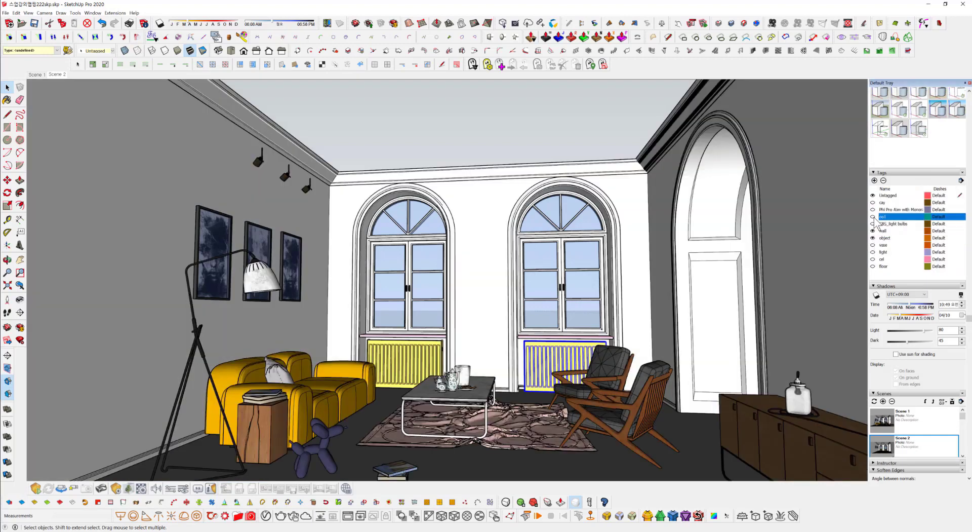
{"action": "left_click", "coordinate": [873, 245]}
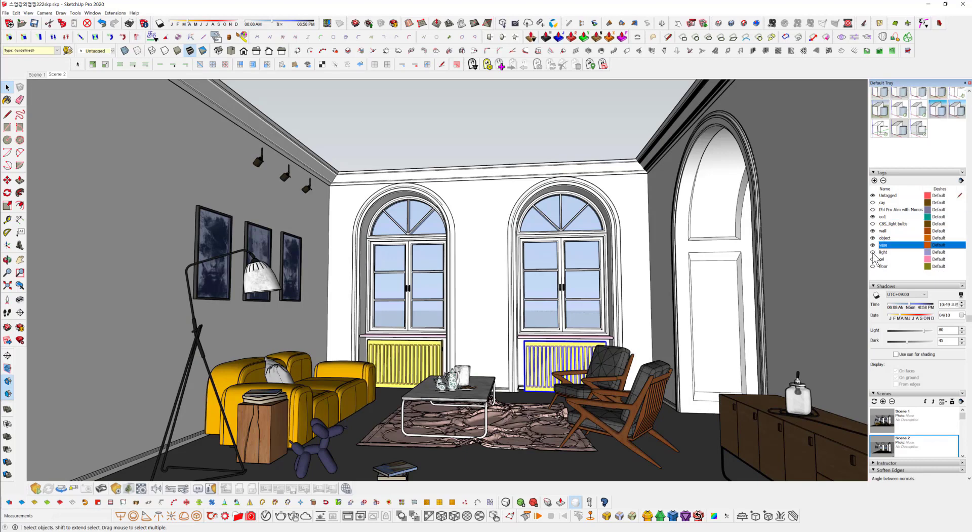
{"action": "left_click", "coordinate": [872, 252]}
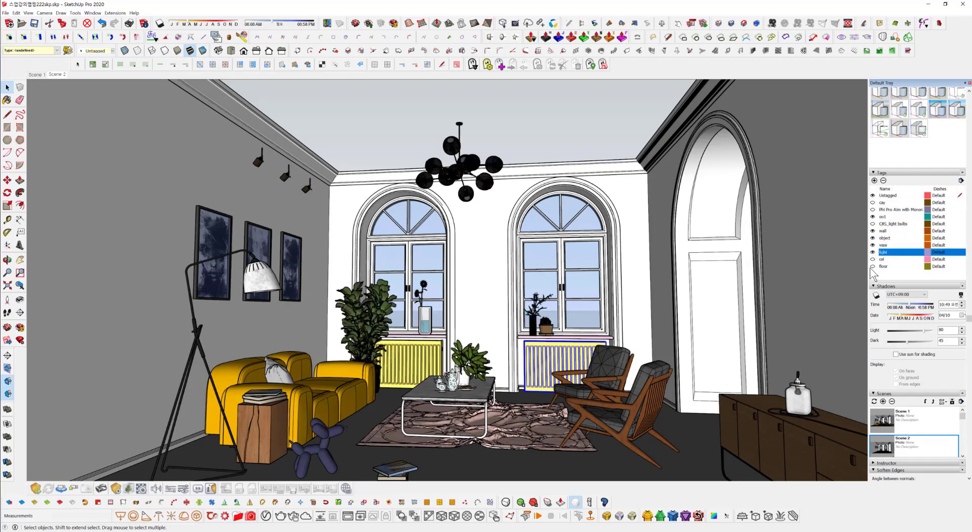
{"action": "left_click", "coordinate": [873, 258]}
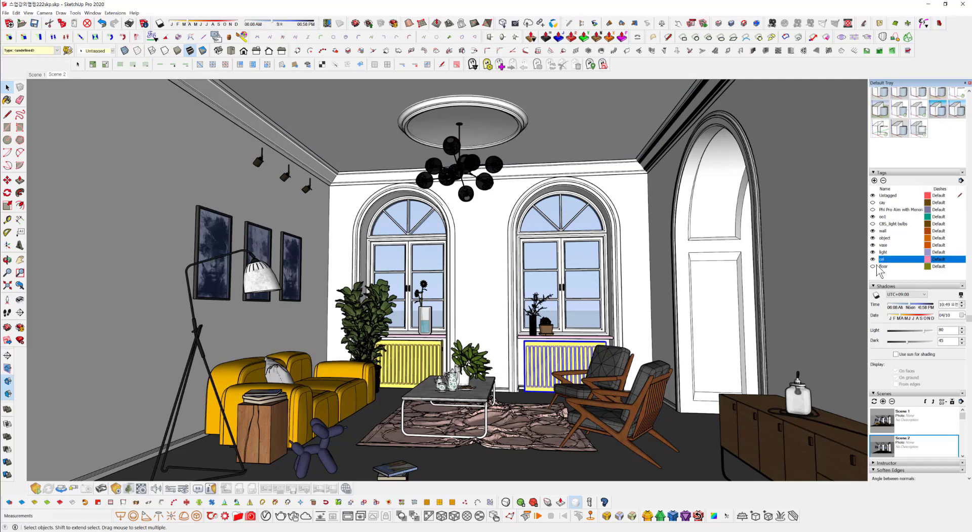
{"action": "left_click", "coordinate": [872, 259]}
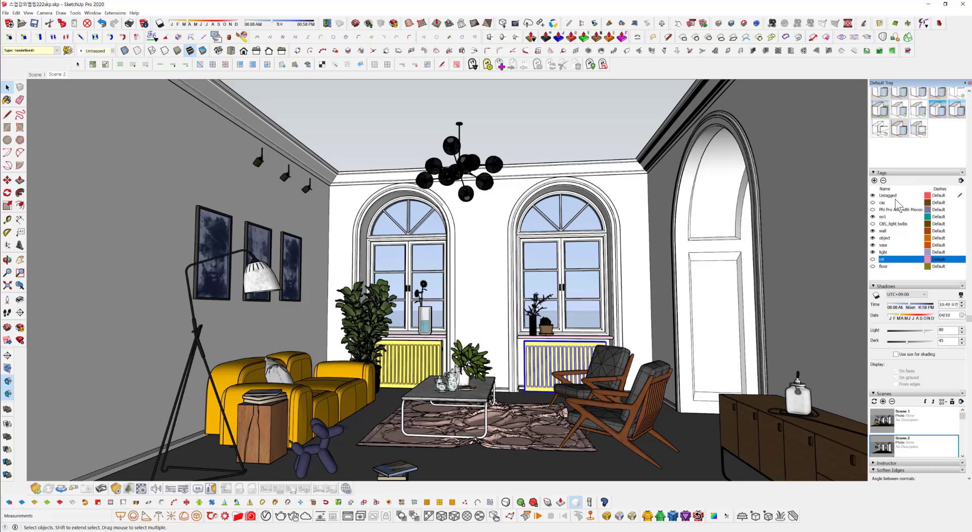
- Make cay the current tag and hide the Untagged tag
{"action": "left_click", "coordinate": [958, 203]}
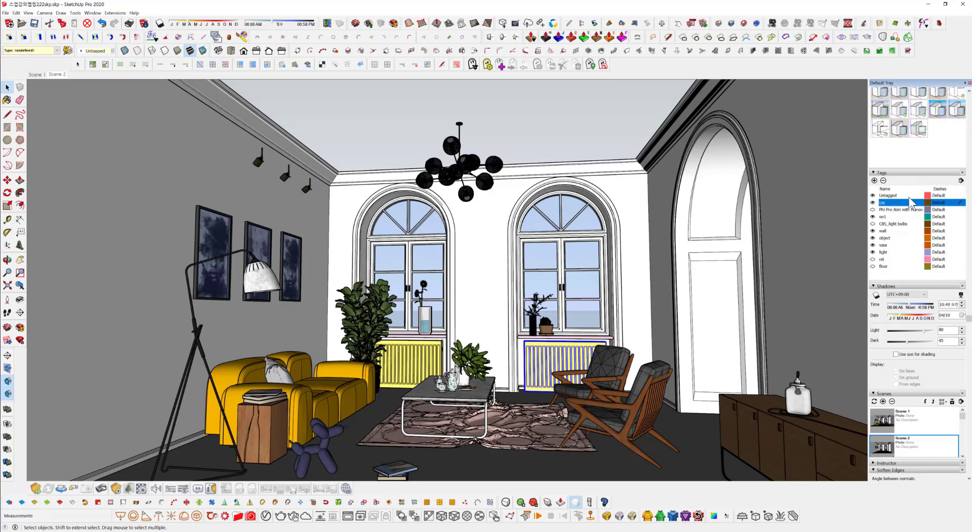
{"action": "left_click", "coordinate": [873, 195]}
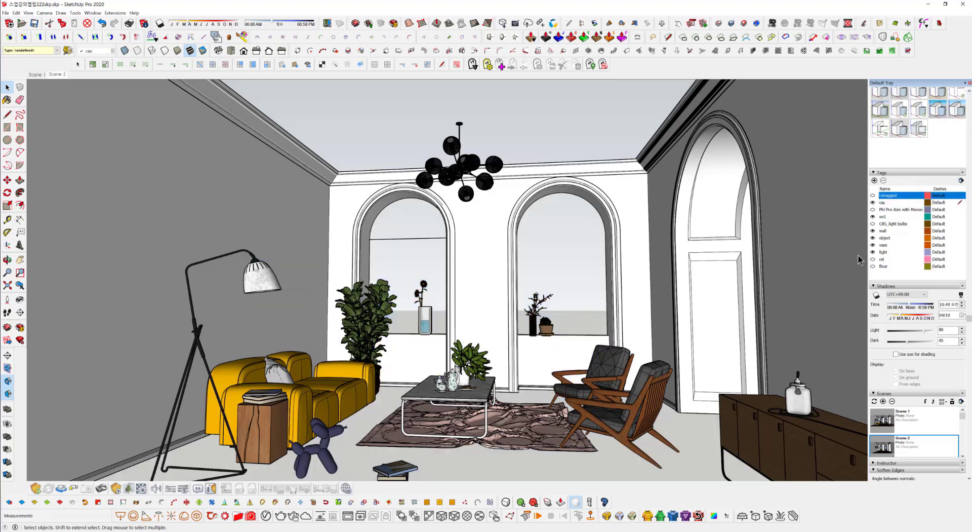
- Try to hide the cay tag while it is the current tag
{"action": "left_click", "coordinate": [957, 202]}
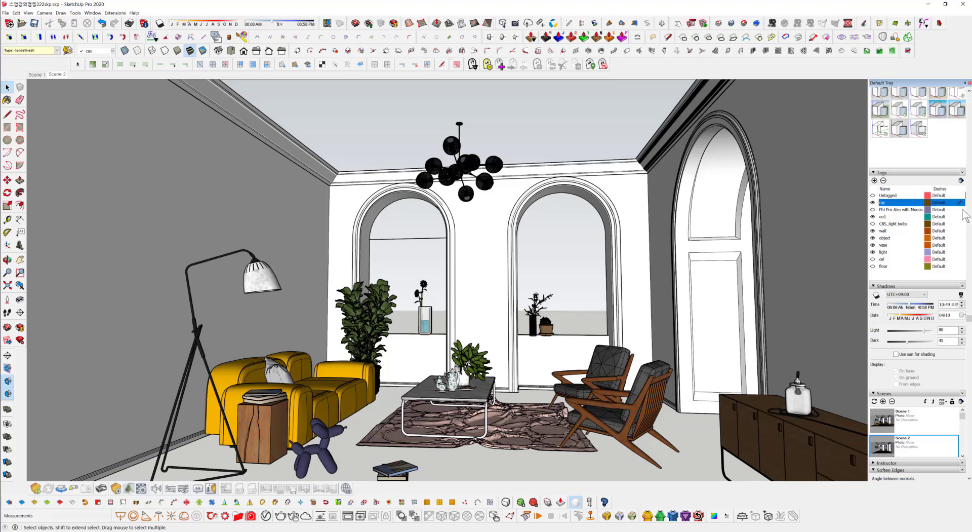
{"action": "left_click", "coordinate": [960, 210]}
{"action": "left_click", "coordinate": [960, 203]}
{"action": "left_click", "coordinate": [874, 210]}
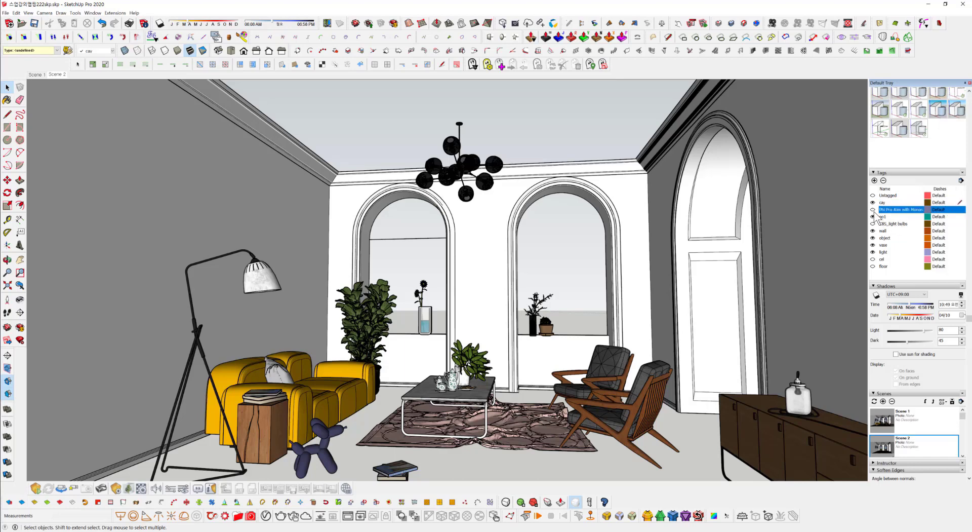
{"action": "left_click", "coordinate": [873, 217]}
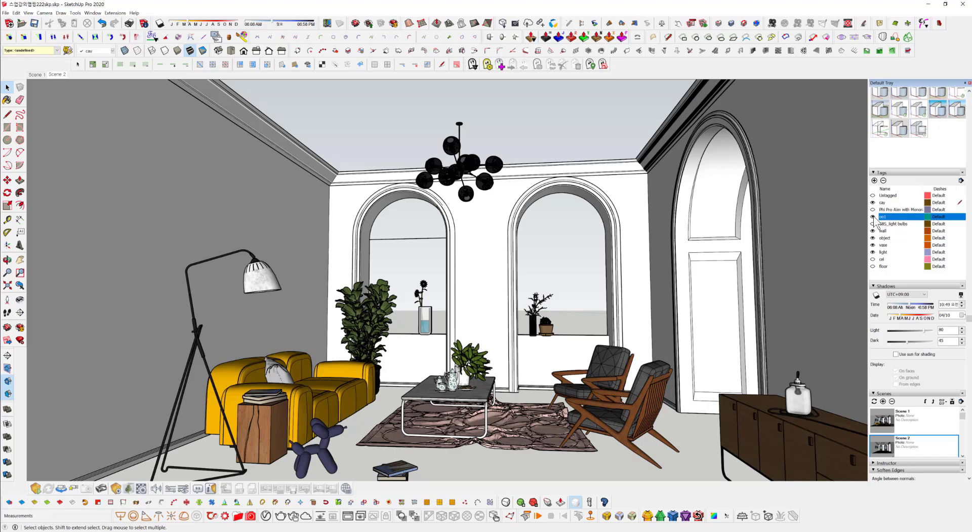
{"action": "left_click", "coordinate": [873, 202]}
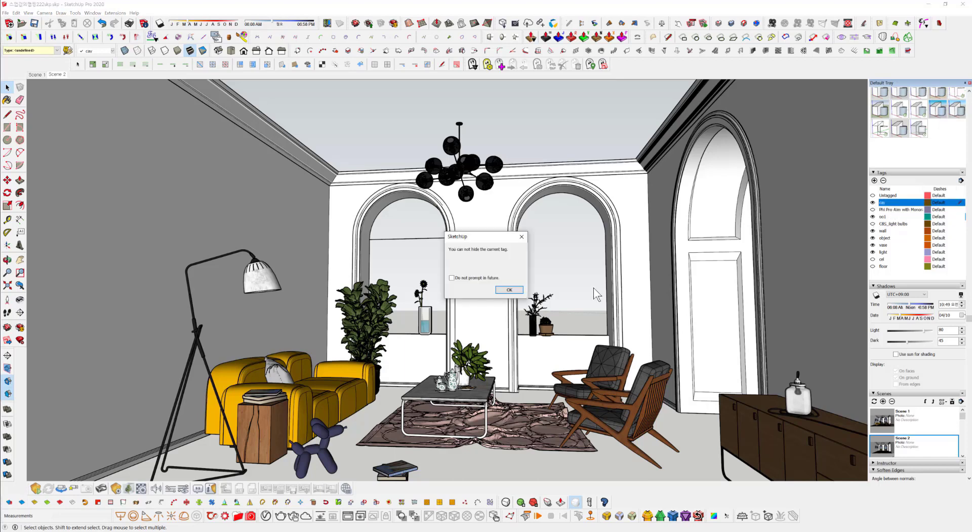
{"action": "left_click", "coordinate": [508, 290]}
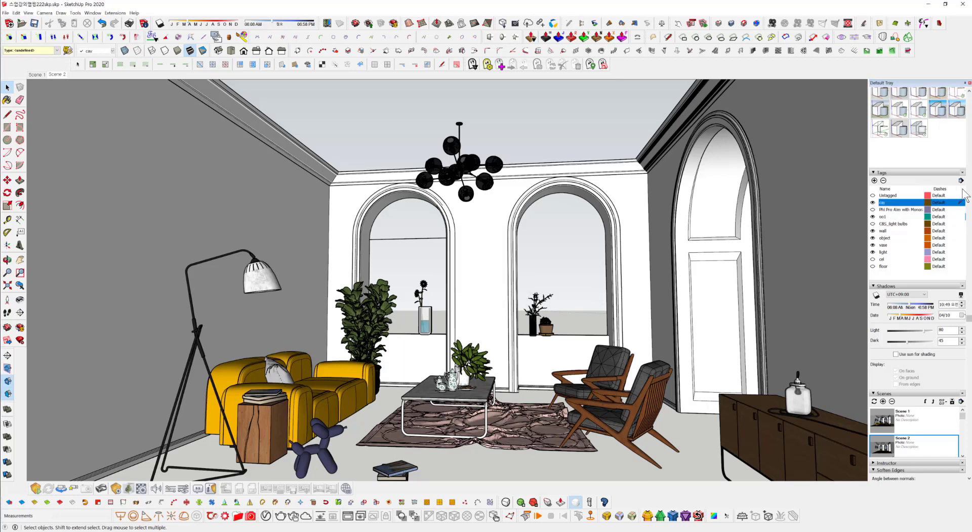
- Make oo1 the current tag, toggle the cay tag's visibility, and set cay as current again
{"action": "left_click", "coordinate": [960, 217]}
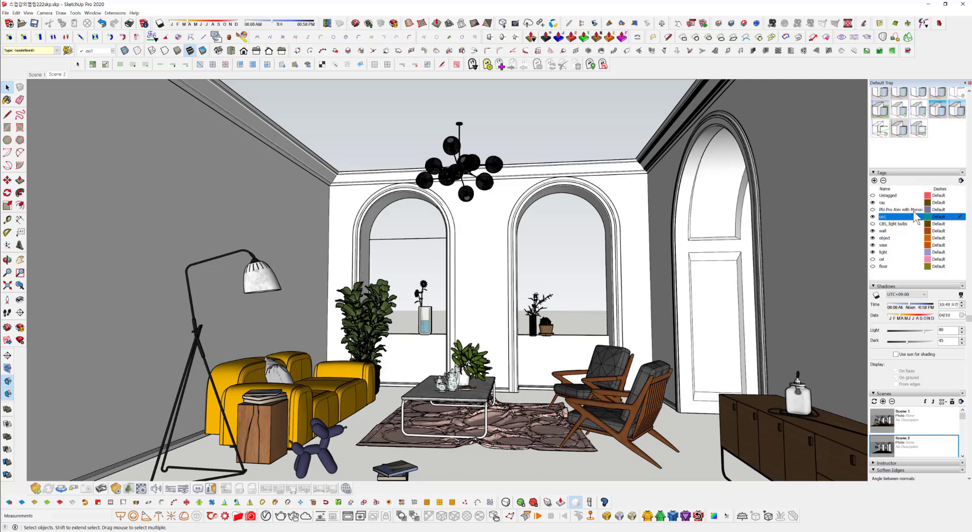
{"action": "left_click", "coordinate": [873, 202]}
{"action": "left_click", "coordinate": [961, 203]}
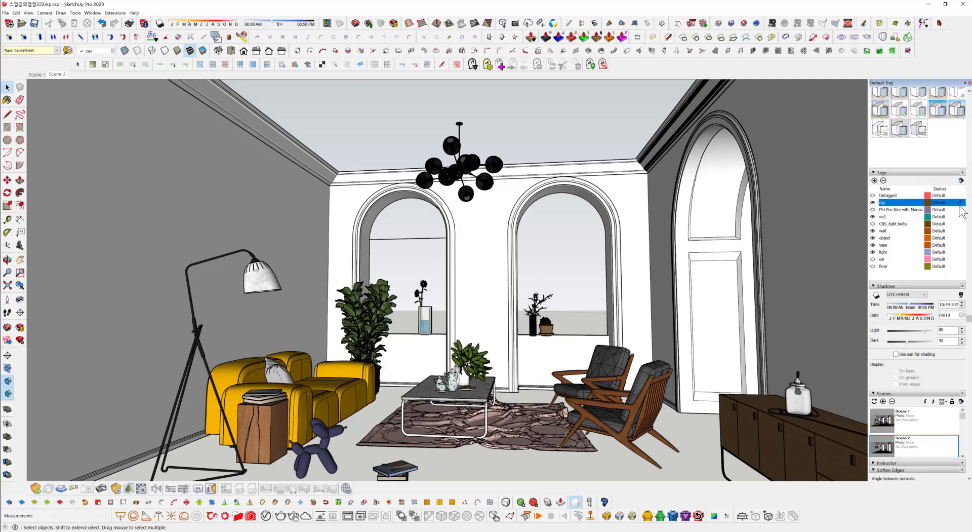
- Hide the wall tag so that only the furniture, plants and lights are shown
{"action": "left_click", "coordinate": [873, 231]}
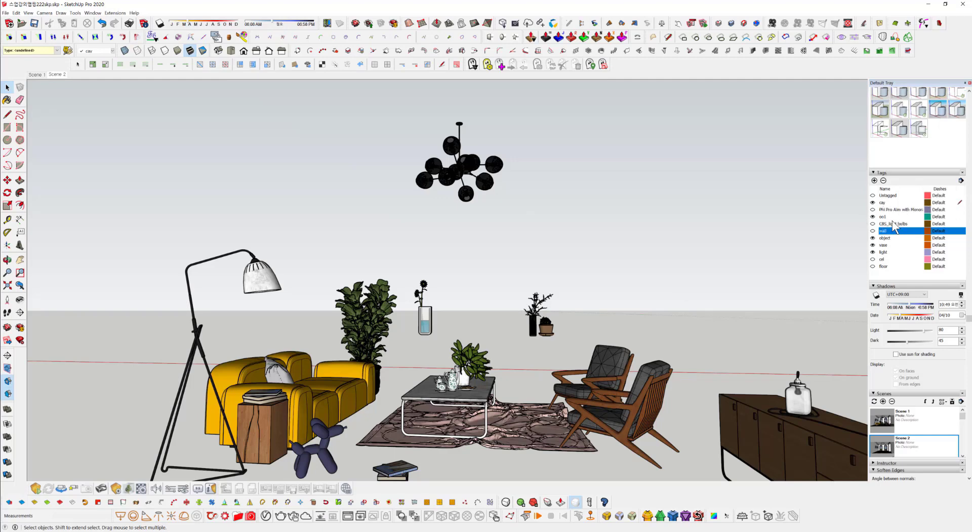
{"action": "left_click", "coordinate": [882, 266]}
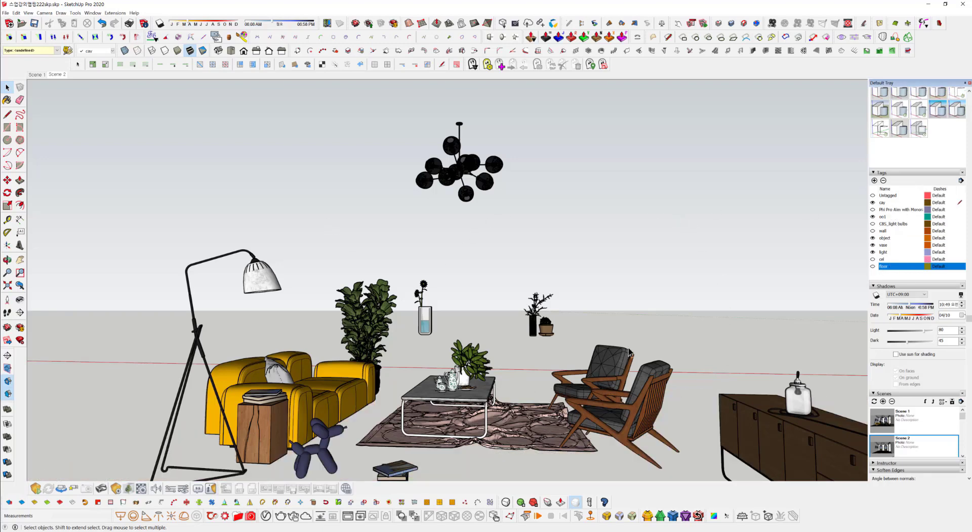
- Add a new scene after Scene 2 that stores the view with only the furniture, plants and lights shown
{"action": "mouse_move", "coordinate": [653, 333]}
{"action": "middle_mouse_down"}
{"action": "mouse_move", "coordinate": [661, 342]}
{"action": "mouse_move", "coordinate": [643, 312]}
{"action": "mouse_move", "coordinate": [651, 334]}
{"action": "middle_mouse_up"}
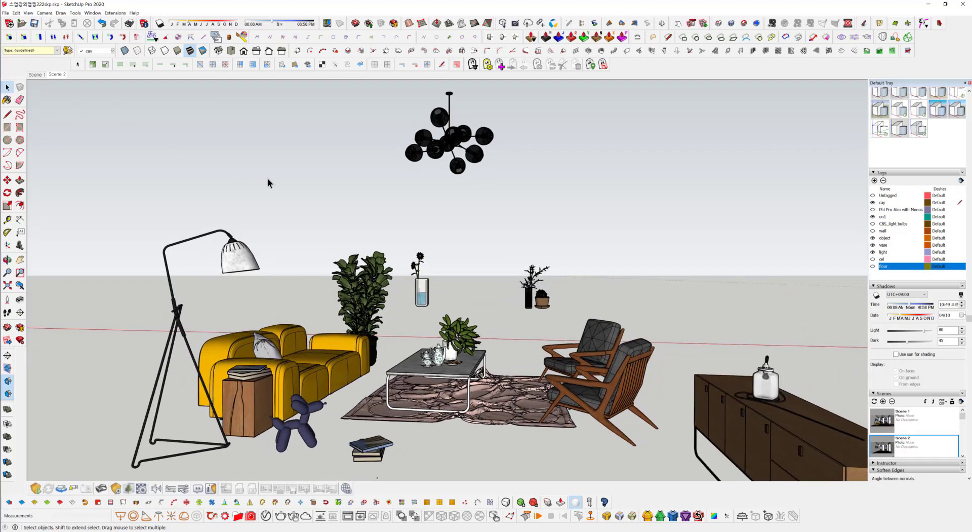
{"action": "right_click", "coordinate": [61, 74]}
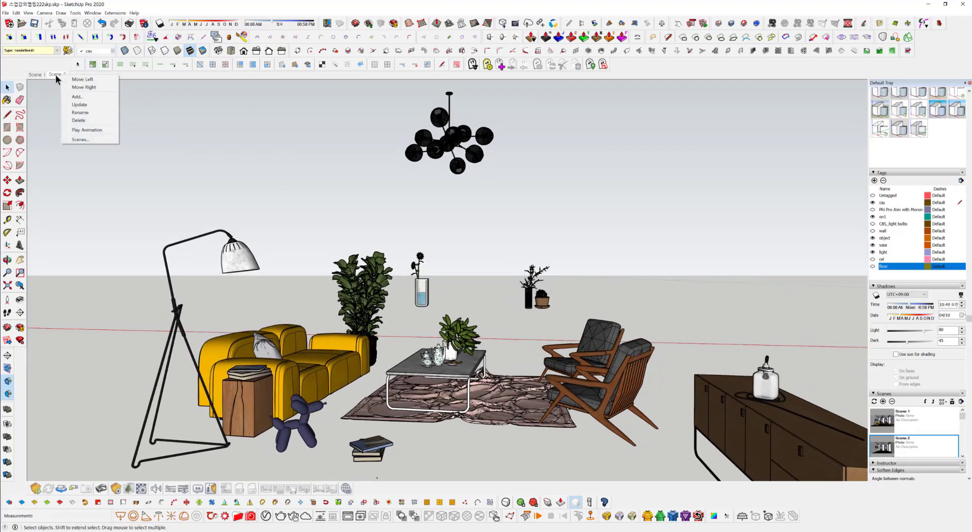
{"action": "left_click", "coordinate": [136, 76]}
{"action": "right_click", "coordinate": [62, 75]}
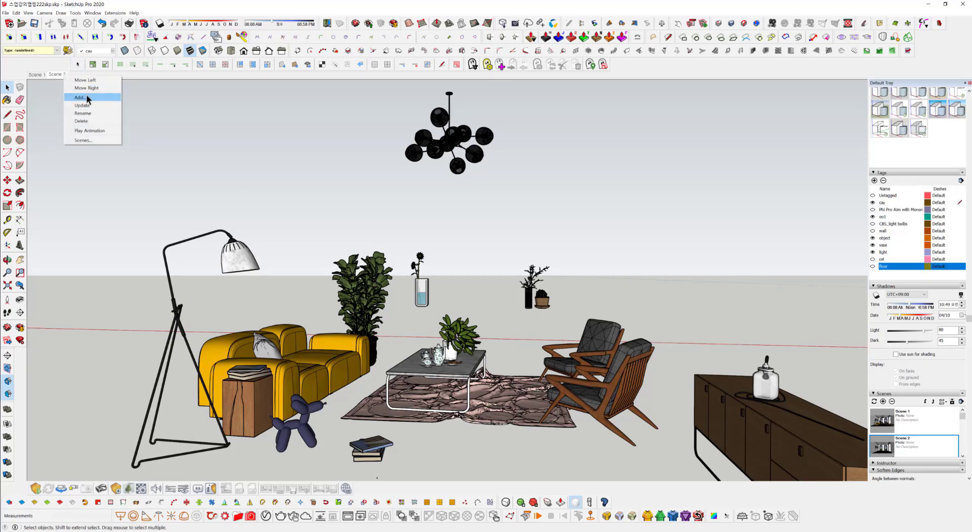
{"action": "left_click", "coordinate": [46, 14]}
{"action": "mouse_move", "coordinate": [29, 15]}
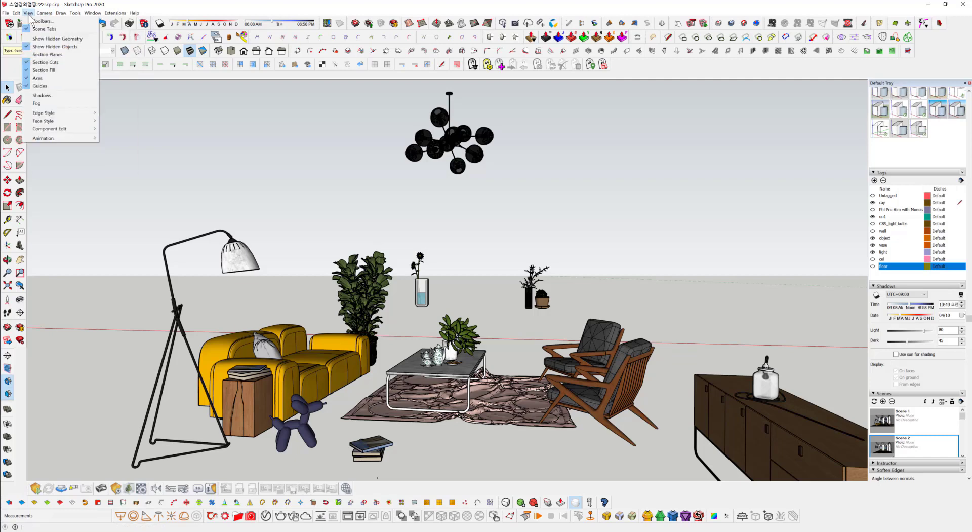
{"action": "mouse_move", "coordinate": [46, 138]}
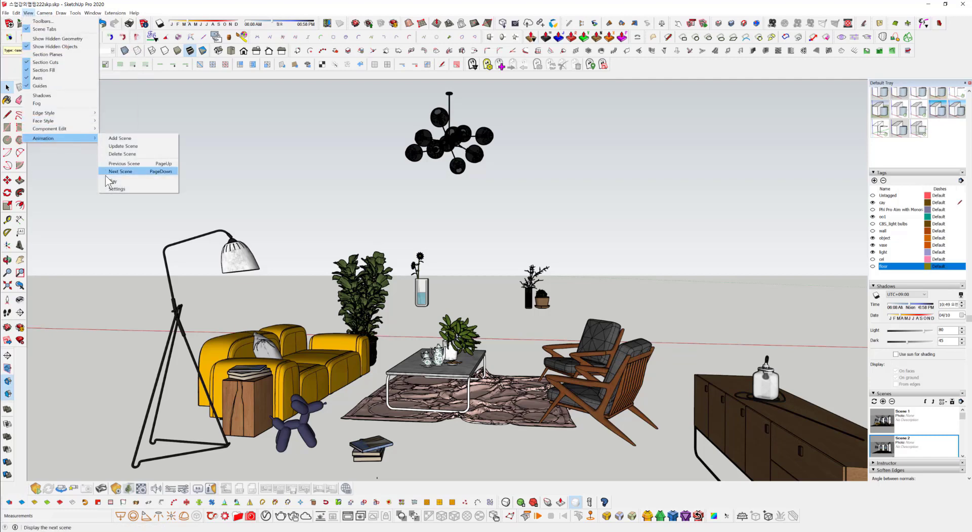
{"action": "left_click", "coordinate": [184, 6]}
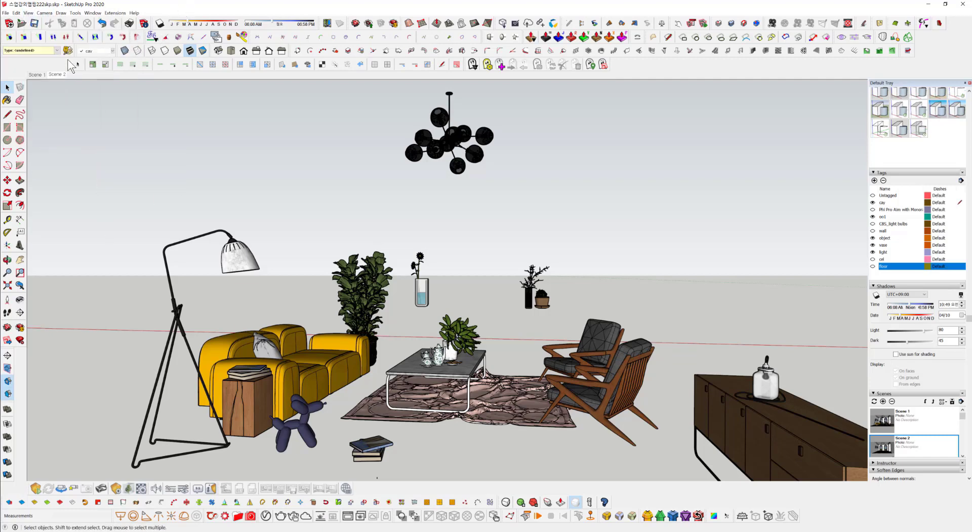
{"action": "right_click", "coordinate": [61, 76]}
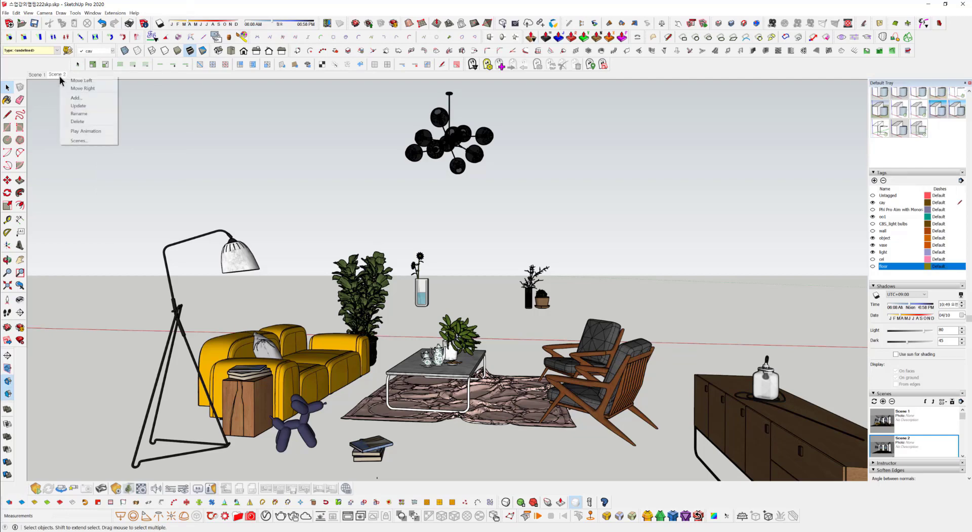
{"action": "left_click", "coordinate": [82, 100]}
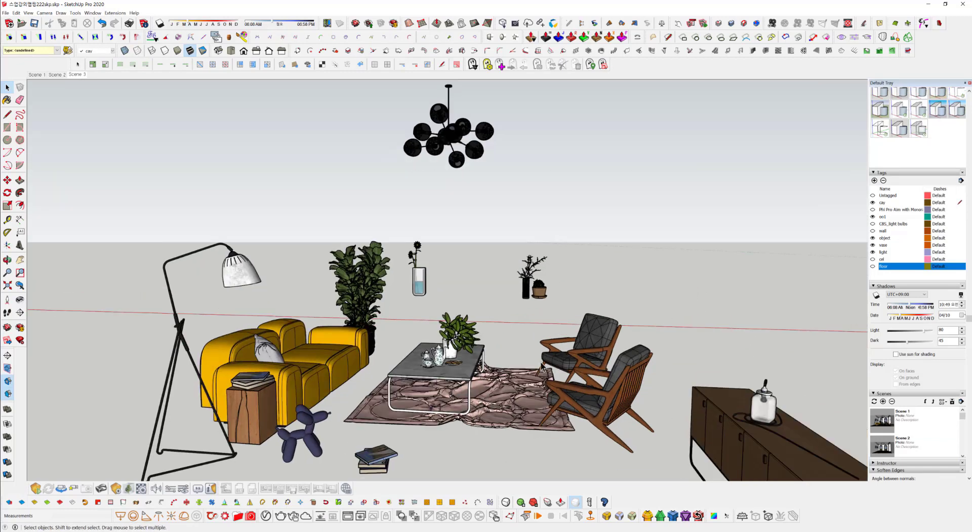
- Recall Scene 2 and Scene 1 to compare the empty room with the fully furnished room
{"action": "middle_click_drag", "start_coordinate": [521, 332], "coordinate": [590, 374]}
{"action": "scroll", "coordinate": [691, 383], "scroll_direction": "up", "scroll_amount": 3}
{"action": "scroll", "coordinate": [465, 371], "scroll_direction": "up", "scroll_amount": 2}
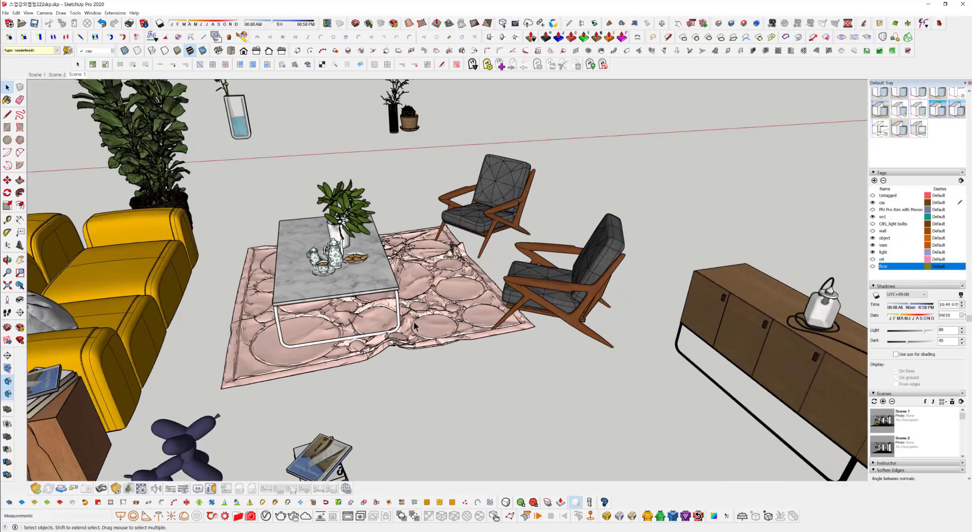
{"action": "middle_click_drag", "start_coordinate": [465, 372], "coordinate": [375, 280]}
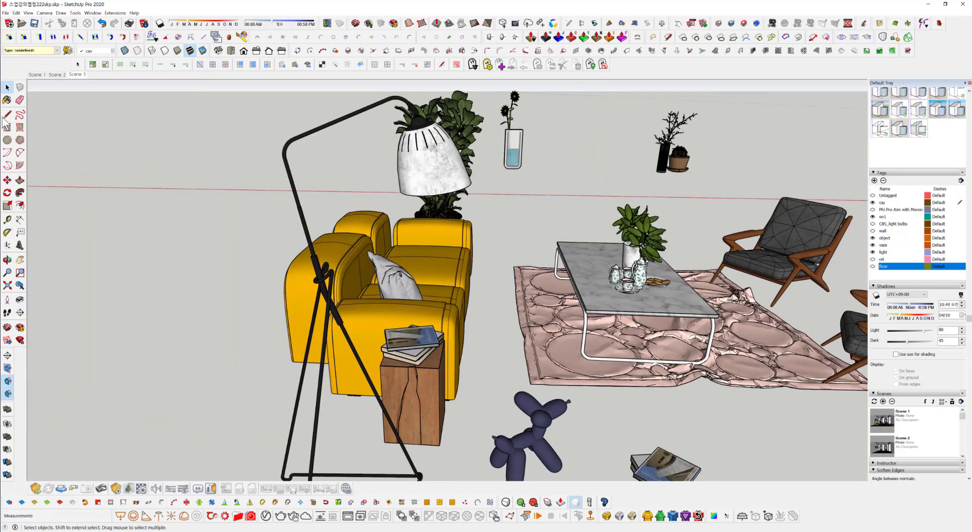
{"action": "left_click", "coordinate": [59, 75]}
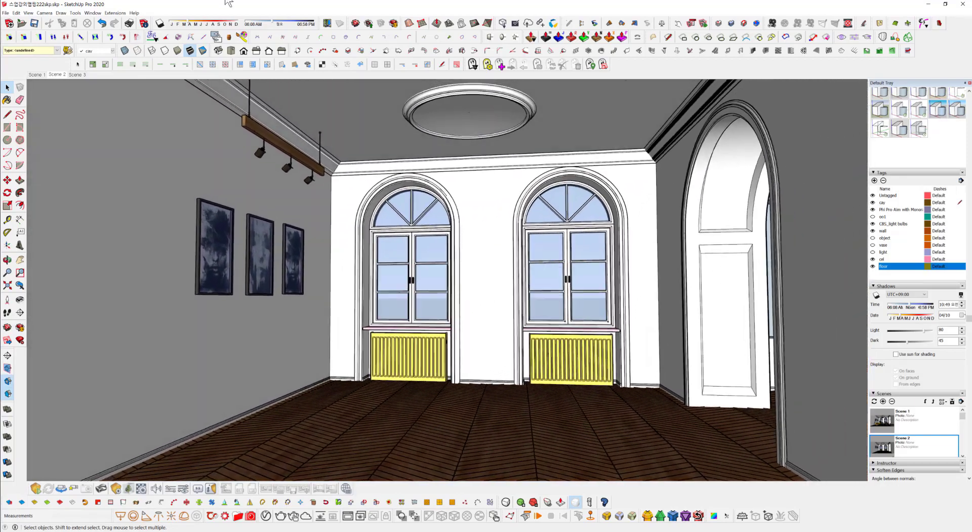
{"action": "left_click", "coordinate": [35, 74]}
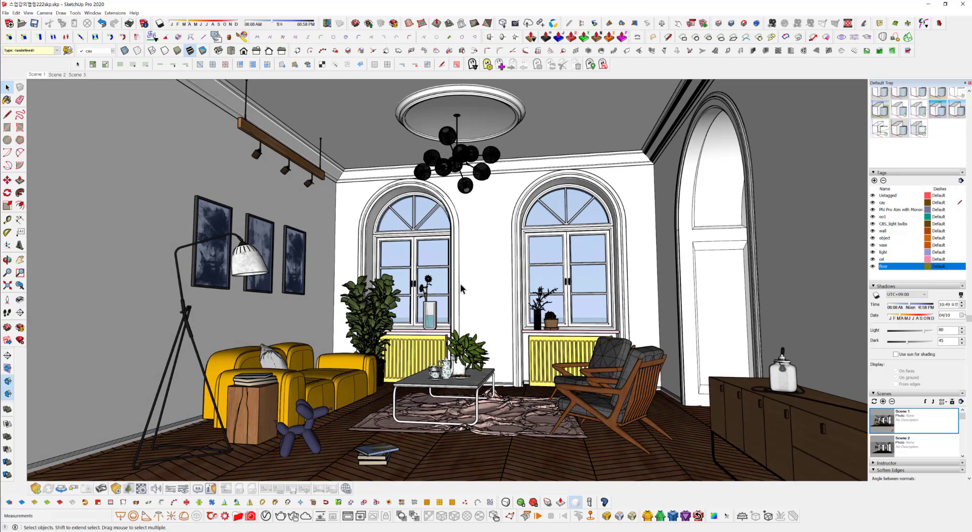
- Switch to Scene 2, move the view away from the room, and recall the scene to restore its saved view
{"action": "left_click", "coordinate": [58, 75]}
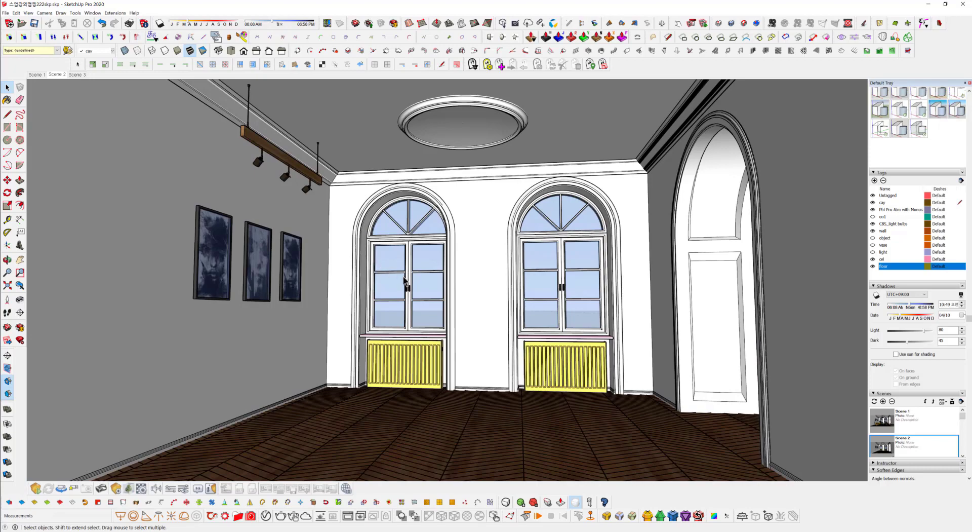
{"action": "mouse_move", "coordinate": [410, 288]}
{"action": "middle_mouse_down"}
{"action": "mouse_move", "coordinate": [409, 310]}
{"action": "mouse_move", "coordinate": [414, 302]}
{"action": "middle_mouse_up"}
{"action": "scroll", "coordinate": [415, 301], "scroll_direction": "down", "scroll_amount": 3}
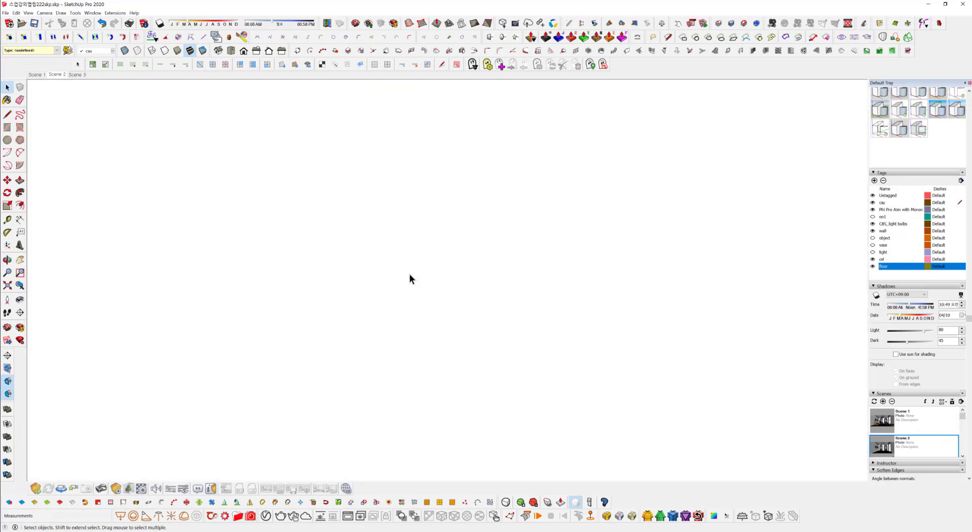
{"action": "left_click", "coordinate": [59, 76]}
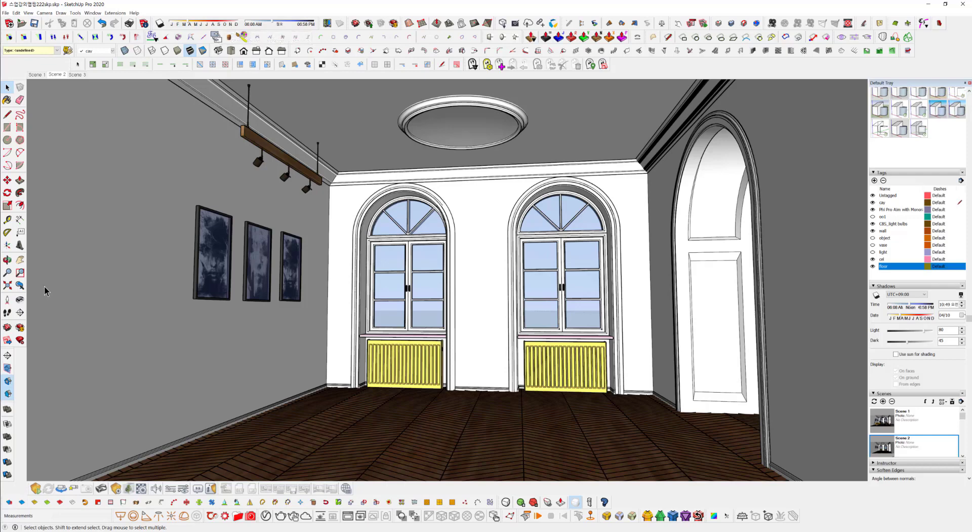
- View the whole room box from outside and turn on shadows
{"action": "left_click", "coordinate": [29, 290]}
{"action": "middle_click_drag", "start_coordinate": [451, 287], "coordinate": [431, 238]}
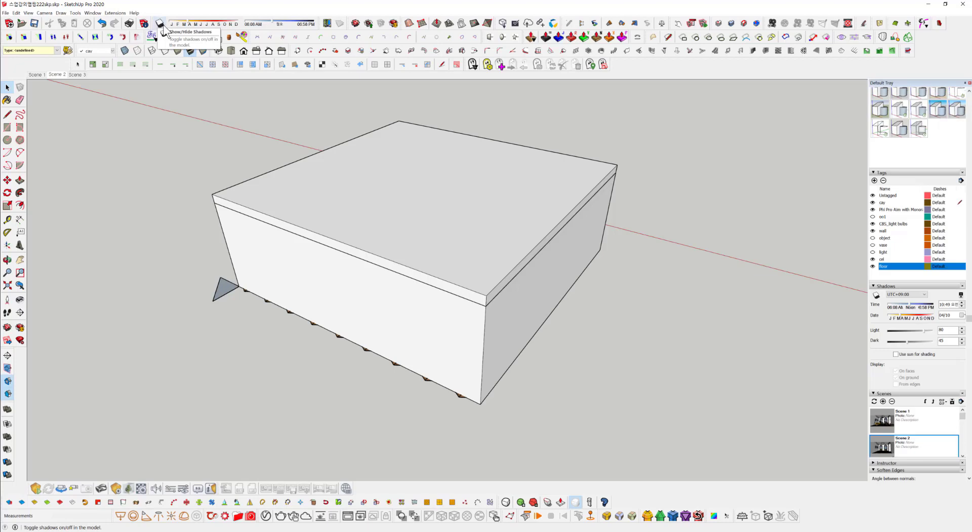
{"action": "middle_click_drag", "start_coordinate": [355, 189], "coordinate": [389, 195]}
{"action": "middle_click_drag", "start_coordinate": [389, 195], "coordinate": [410, 229], "text": "shift"}
{"action": "middle_click_drag", "start_coordinate": [397, 329], "coordinate": [359, 301]}
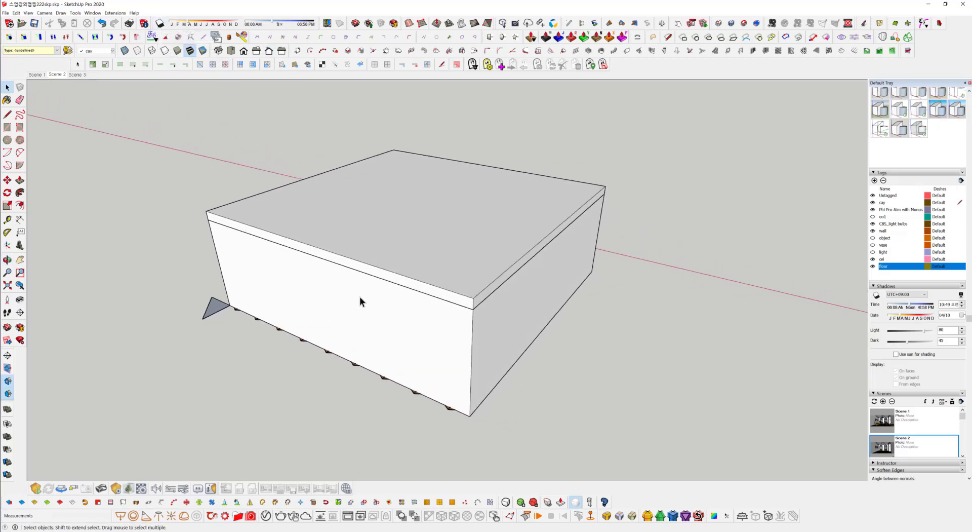
{"action": "left_click", "coordinate": [161, 23]}
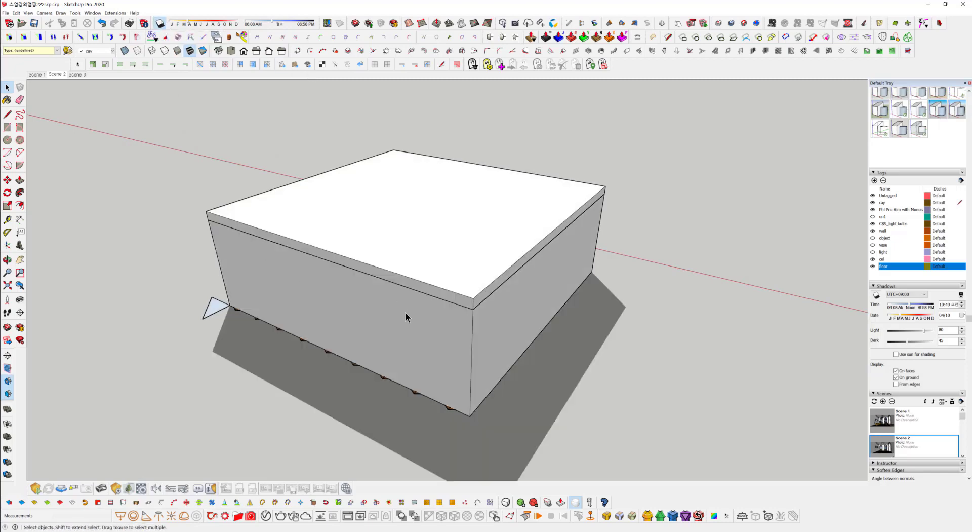
- Examine the shadow around the room box and set the shadow date to 06/18
{"action": "middle_click_drag", "start_coordinate": [405, 317], "coordinate": [351, 363]}
{"action": "scroll", "coordinate": [424, 319], "scroll_direction": "down", "scroll_amount": 1}
{"action": "middle_click_drag", "start_coordinate": [425, 319], "coordinate": [459, 310]}
{"action": "middle_click_drag", "start_coordinate": [459, 310], "coordinate": [446, 284], "text": "shift"}
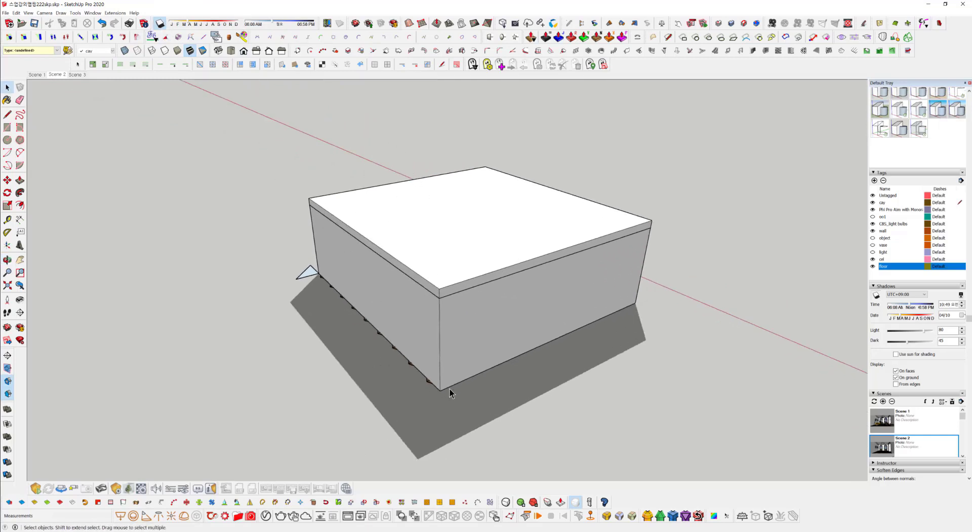
{"action": "middle_click_drag", "start_coordinate": [300, 273], "coordinate": [522, 324]}
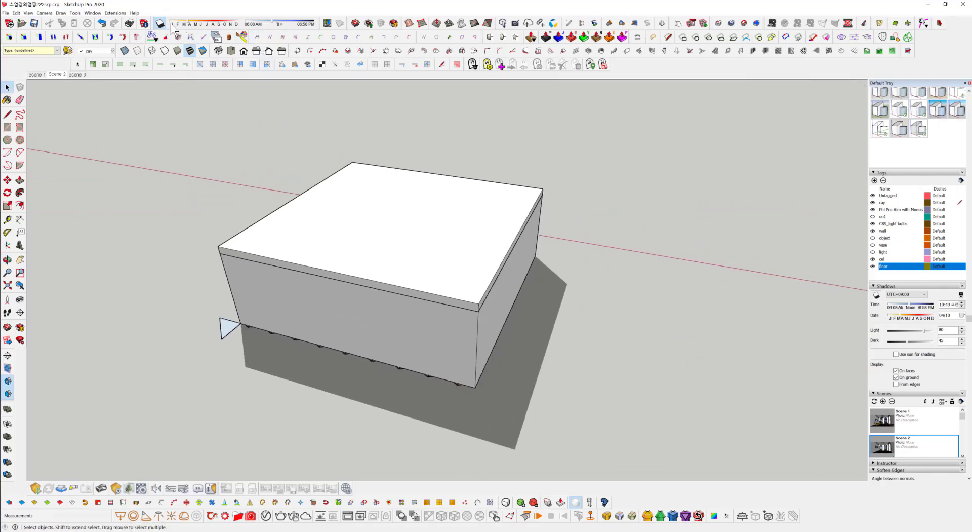
{"action": "left_click", "coordinate": [201, 23]}
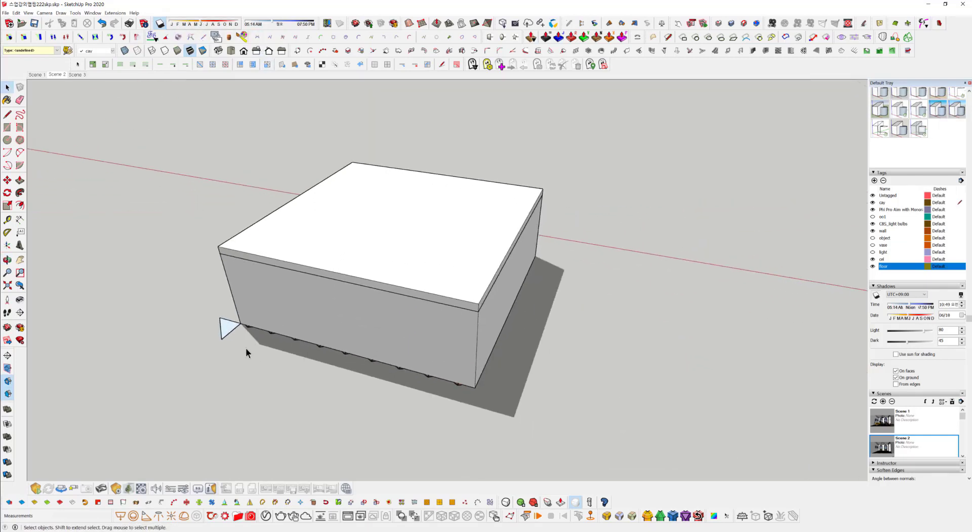
- Move the shadow date to 10/27 and on to 12/18 to lengthen the building's shadow for winter
{"action": "middle_click_drag", "start_coordinate": [328, 241], "coordinate": [355, 242]}
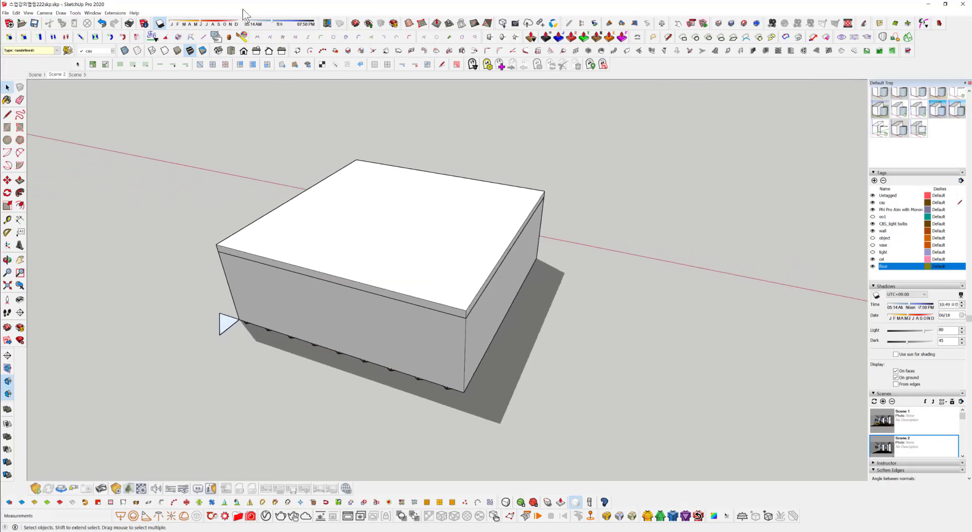
{"action": "left_click", "coordinate": [225, 25]}
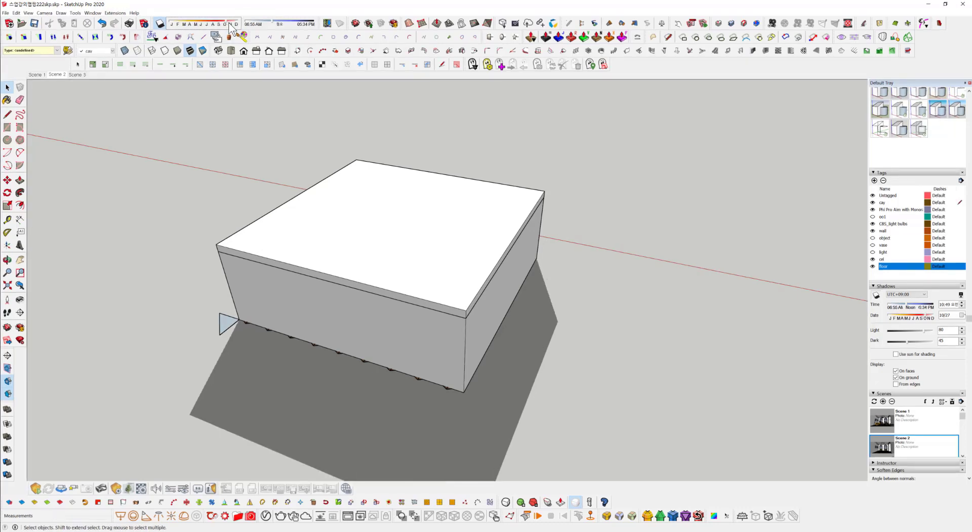
{"action": "left_click_drag", "start_coordinate": [230, 25], "coordinate": [235, 25]}
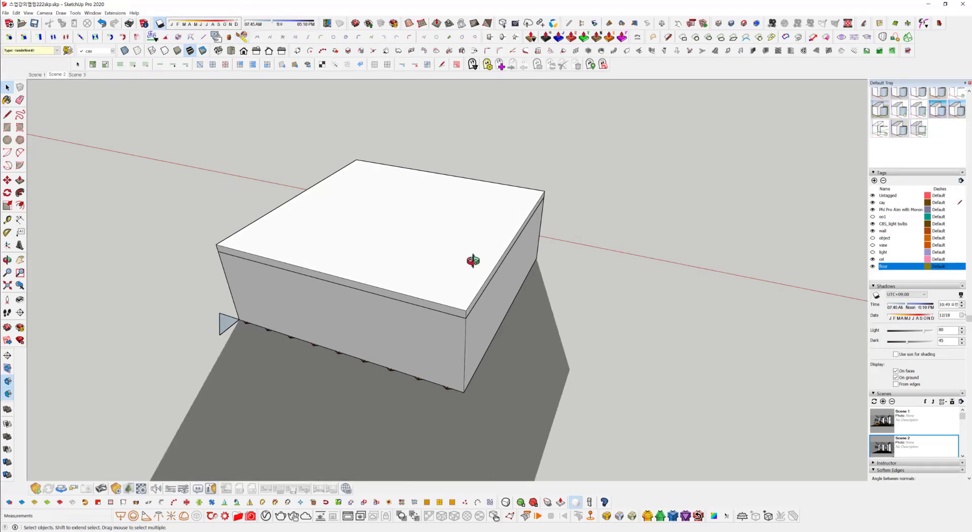
- Set the shadow date to 03/21
{"action": "middle_click_drag", "start_coordinate": [473, 261], "coordinate": [329, 203]}
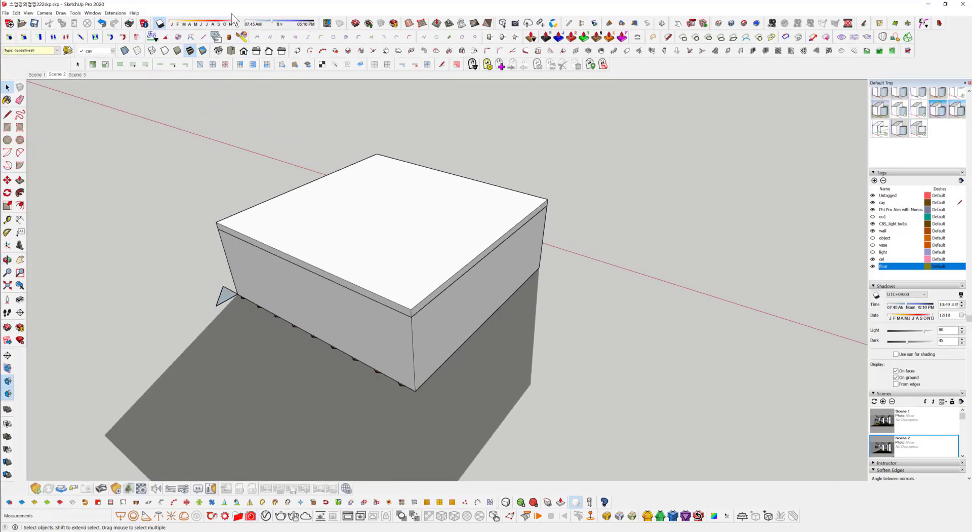
{"action": "left_click", "coordinate": [174, 22]}
{"action": "left_click_drag", "start_coordinate": [173, 23], "coordinate": [186, 24]}
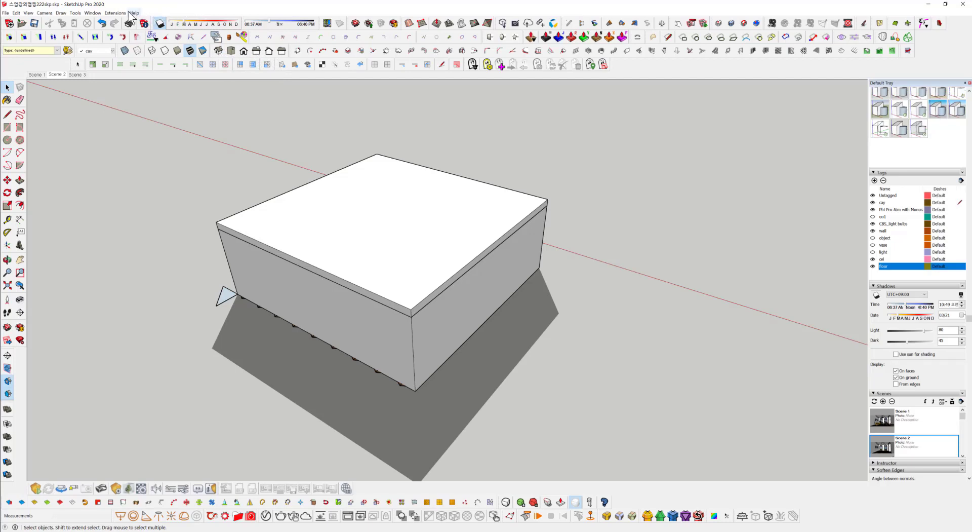
- Review the model's manual geo-location values in Model Info and leave them unchanged
{"action": "left_click", "coordinate": [97, 15]}
{"action": "mouse_move", "coordinate": [97, 23]}
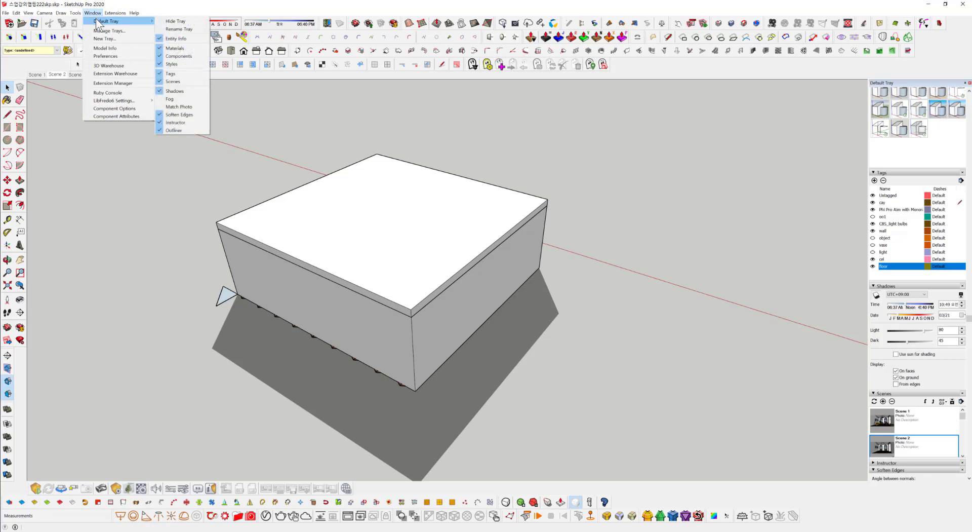
{"action": "left_click", "coordinate": [118, 49]}
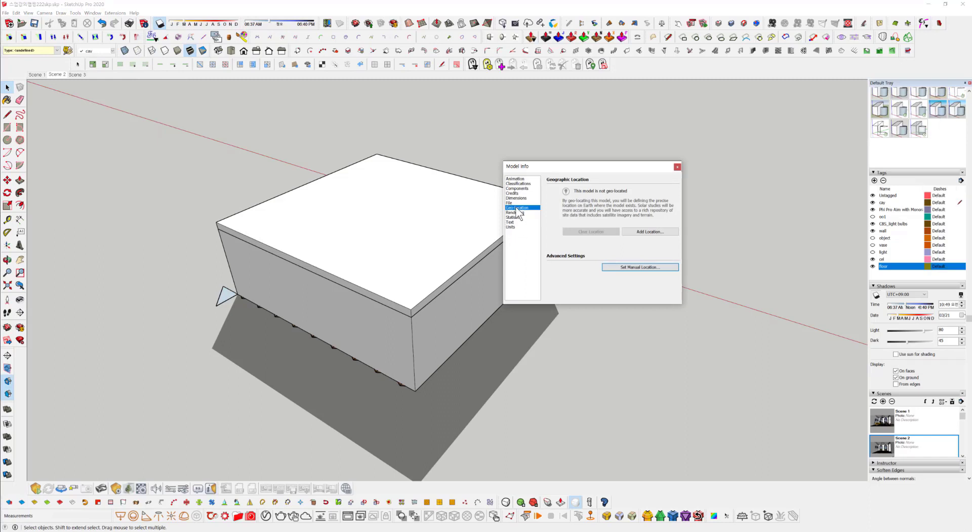
{"action": "left_click", "coordinate": [639, 267]}
{"action": "left_click_drag", "start_coordinate": [581, 216], "coordinate": [630, 218]}
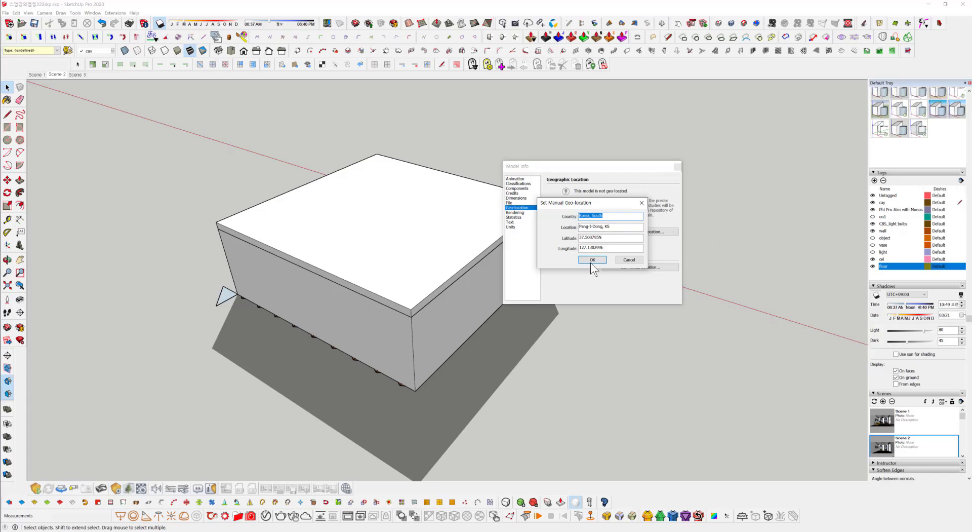
{"action": "left_click", "coordinate": [629, 260]}
- View the Add Location satellite map without choosing a site, and close Model Info
{"action": "left_click", "coordinate": [652, 231]}
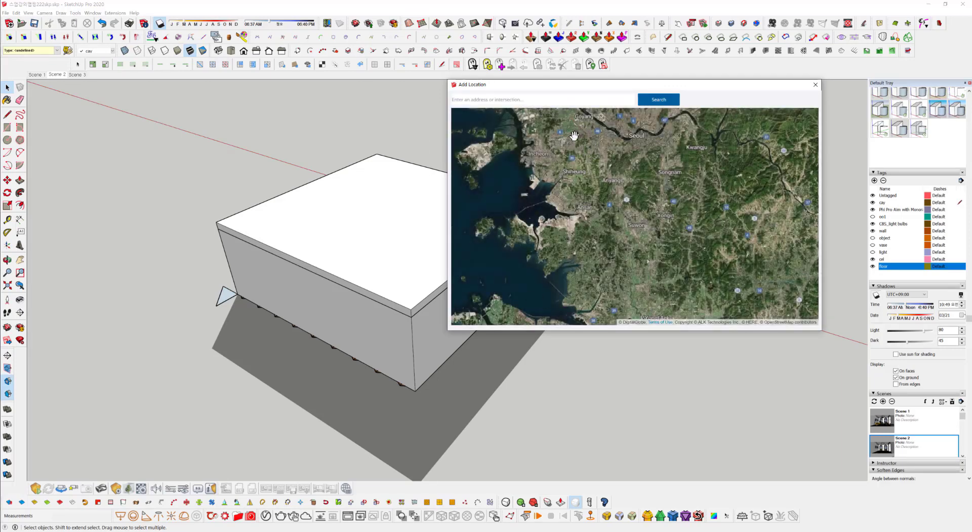
{"action": "left_click", "coordinate": [815, 85]}
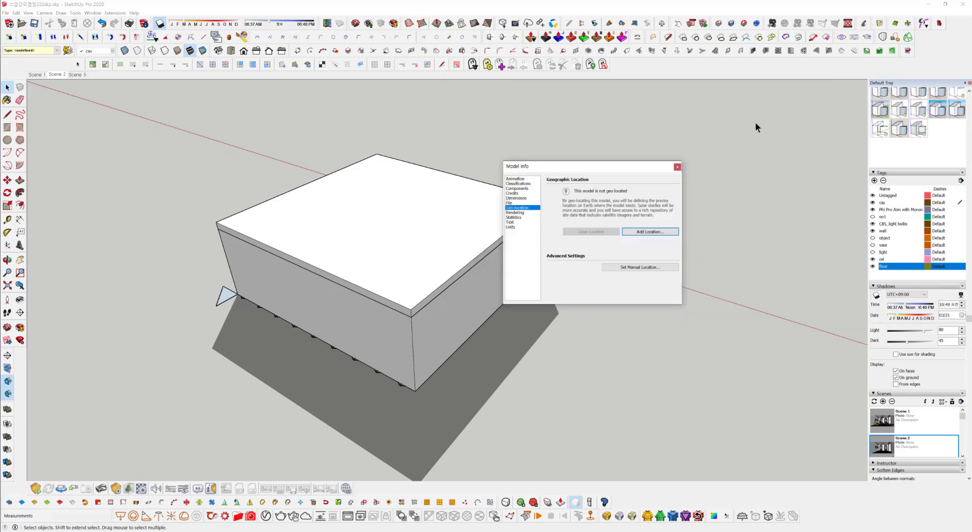
{"action": "left_click", "coordinate": [678, 167]}
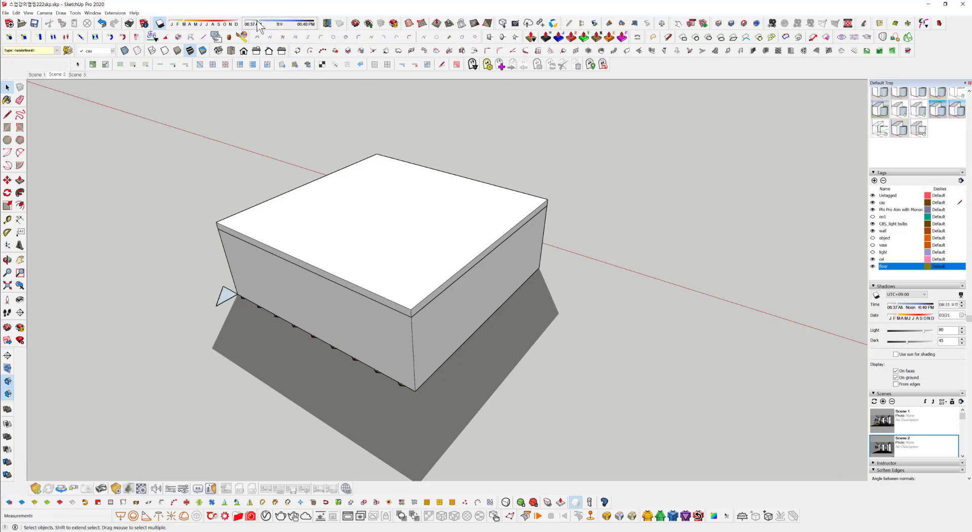
- Set the shadow date to 04/06 and the shadow time to 01:40 PM
{"action": "left_click_drag", "start_coordinate": [269, 23], "coordinate": [300, 22]}
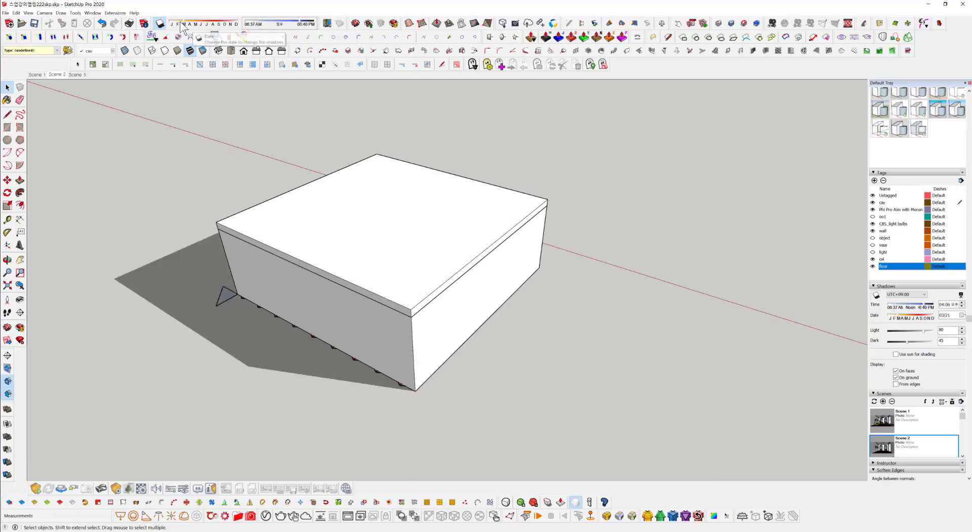
{"action": "left_click", "coordinate": [186, 25]}
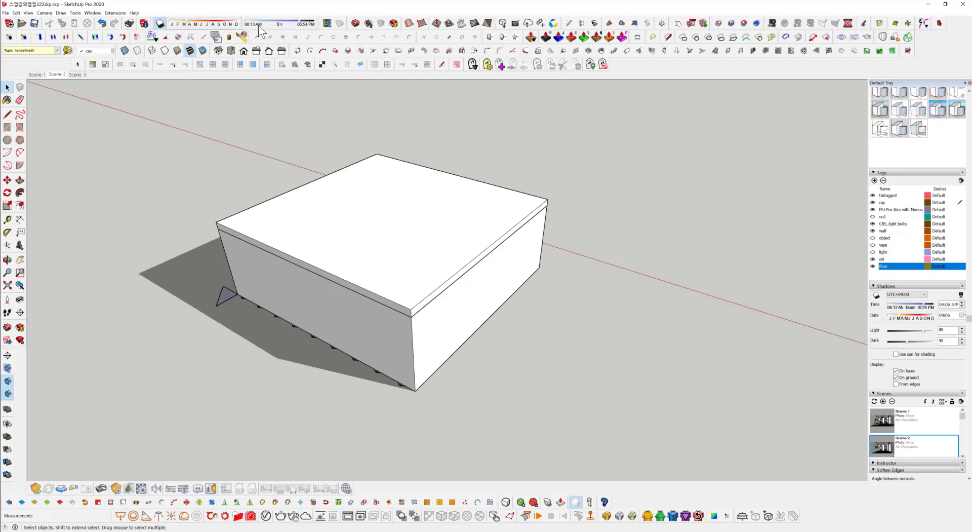
{"action": "mouse_move", "coordinate": [254, 25]}
{"action": "left_mouse_down"}
{"action": "mouse_move", "coordinate": [320, 22]}
{"action": "mouse_move", "coordinate": [283, 20]}
{"action": "left_mouse_up"}
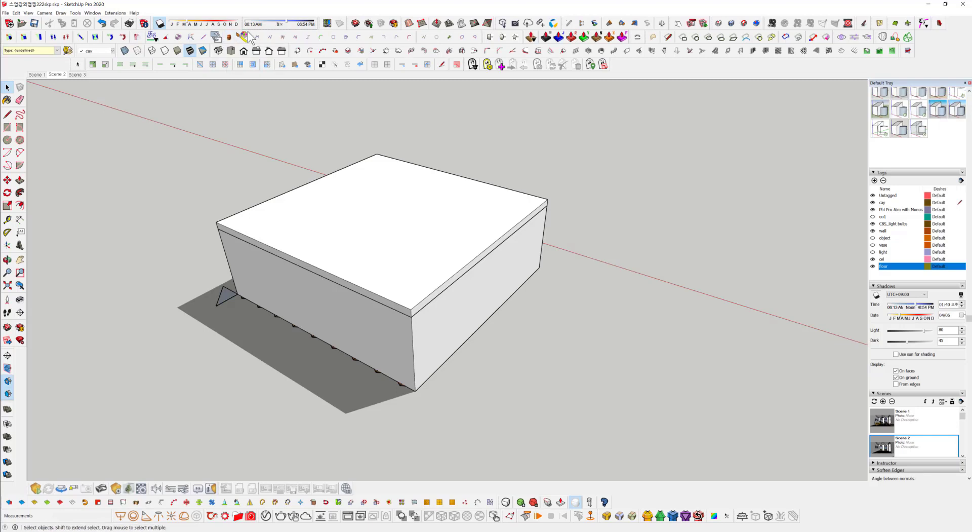
- Move the shadow time to 01:25 PM and bring it back to 11:51 AM, keeping the shadow settings open
{"action": "mouse_move", "coordinate": [283, 23]}
{"action": "left_mouse_down"}
{"action": "mouse_move", "coordinate": [306, 24]}
{"action": "mouse_move", "coordinate": [282, 21]}
{"action": "left_mouse_up"}
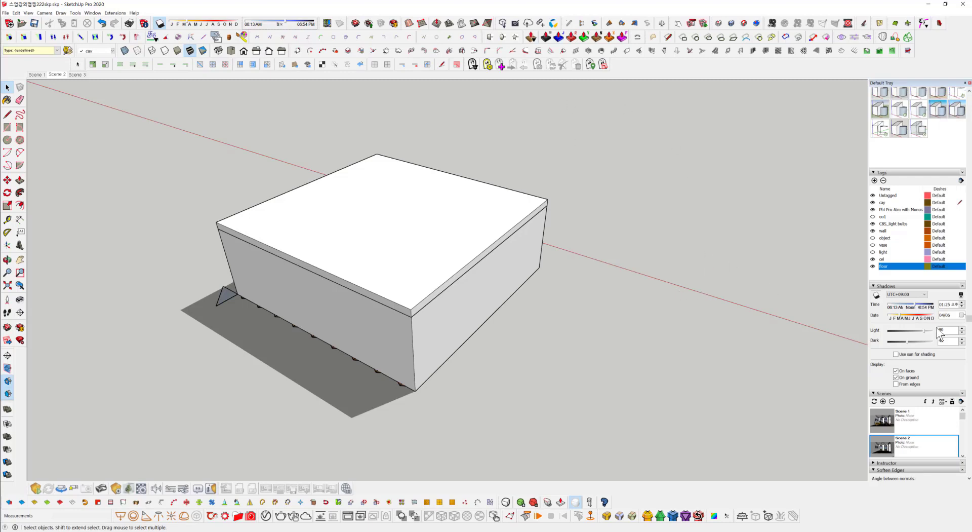
{"action": "left_click", "coordinate": [913, 285]}
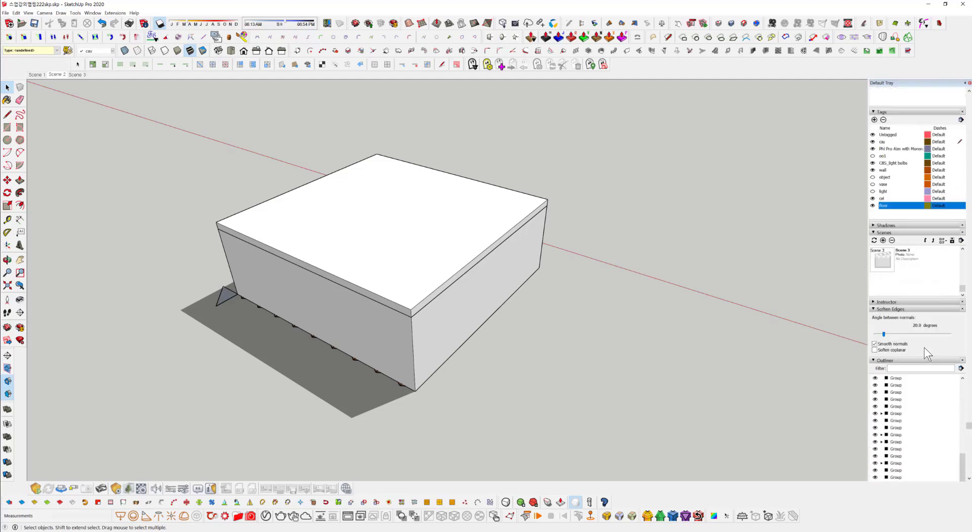
{"action": "scroll", "coordinate": [922, 278], "scroll_direction": "down", "scroll_amount": 2}
{"action": "left_click", "coordinate": [908, 226]}
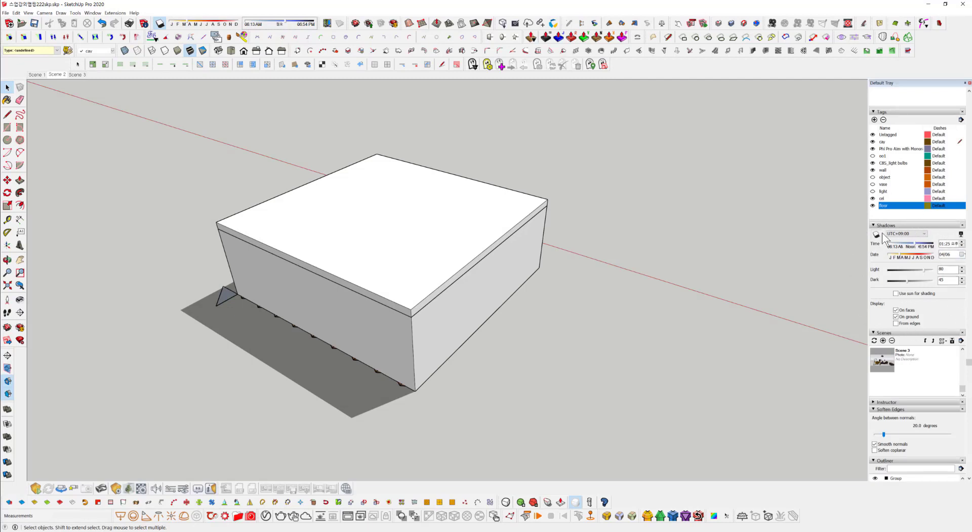
{"action": "left_click_drag", "start_coordinate": [278, 23], "coordinate": [277, 24]}
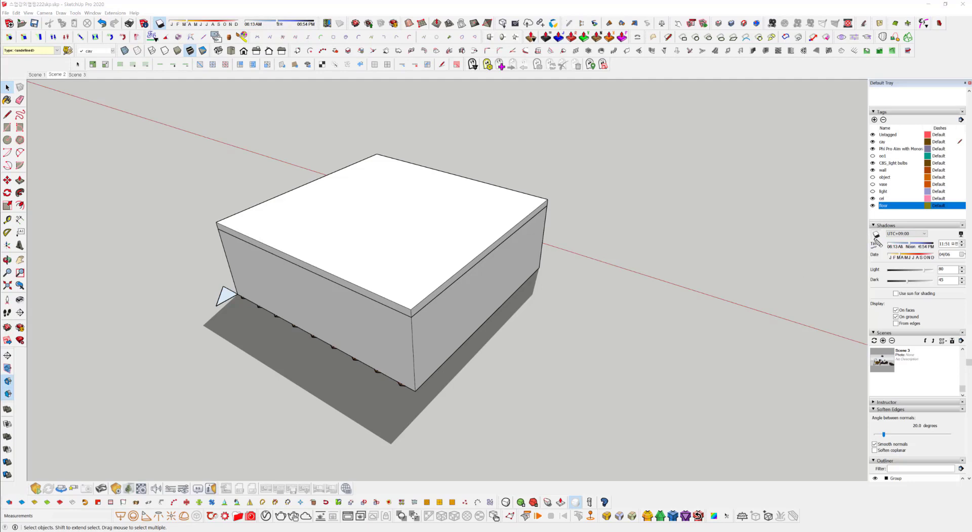
- Choose UTC+09:00 as the time zone for the model's shadows
{"action": "left_click_drag", "start_coordinate": [878, 238], "coordinate": [934, 243]}
{"action": "key", "text": "Escape"}
{"action": "left_click", "coordinate": [921, 235]}
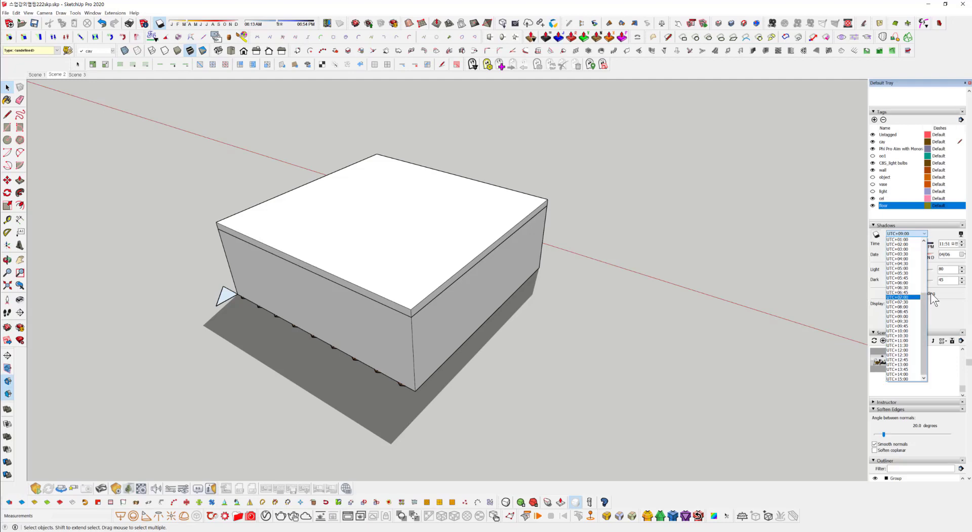
{"action": "left_click", "coordinate": [920, 316]}
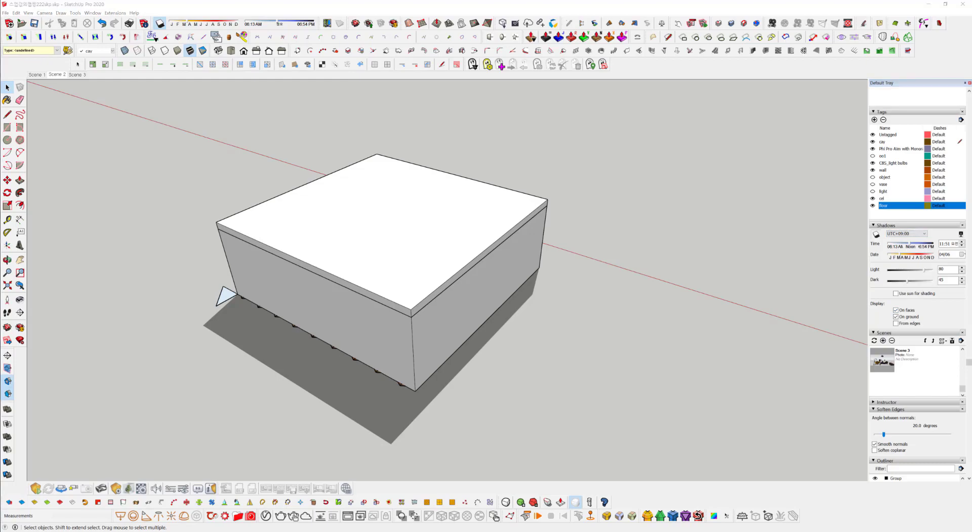
- Switch to the browser, examine the world time zone map and look up the UTC+09:00 and UTC+08:00 countries on the wiki page
{"action": "mouse_move", "coordinate": [971, 51]}
{"action": "left_mouse_down"}
{"action": "mouse_move", "coordinate": [612, 51]}
{"action": "mouse_move", "coordinate": [469, 26]}
{"action": "left_mouse_up"}
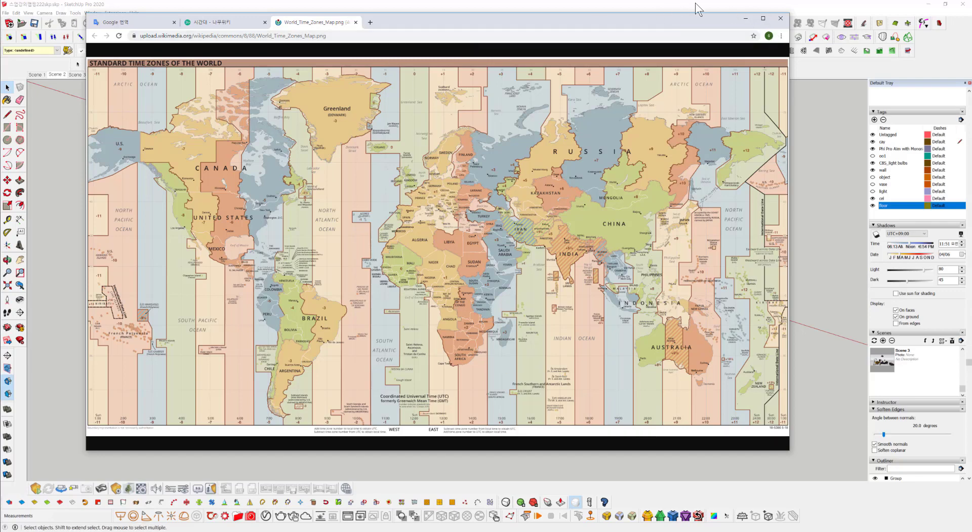
{"action": "left_click", "coordinate": [240, 23]}
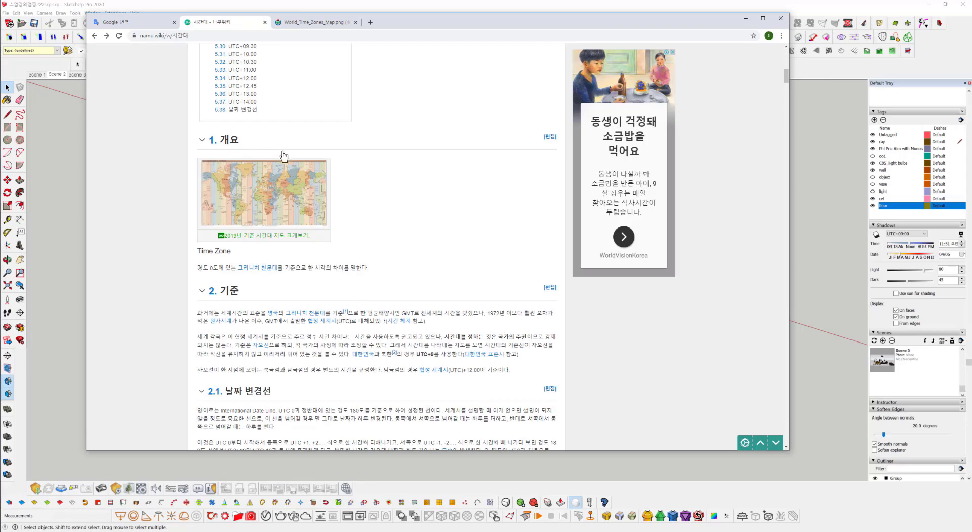
{"action": "scroll", "coordinate": [274, 162], "scroll_direction": "up", "scroll_amount": 4}
{"action": "scroll", "coordinate": [242, 86], "scroll_direction": "up", "scroll_amount": 3}
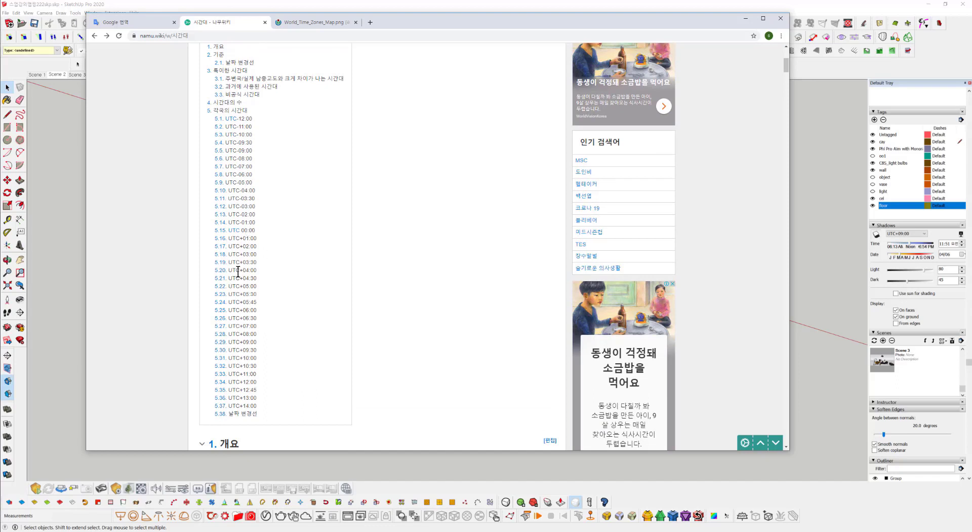
{"action": "left_click", "coordinate": [220, 342]}
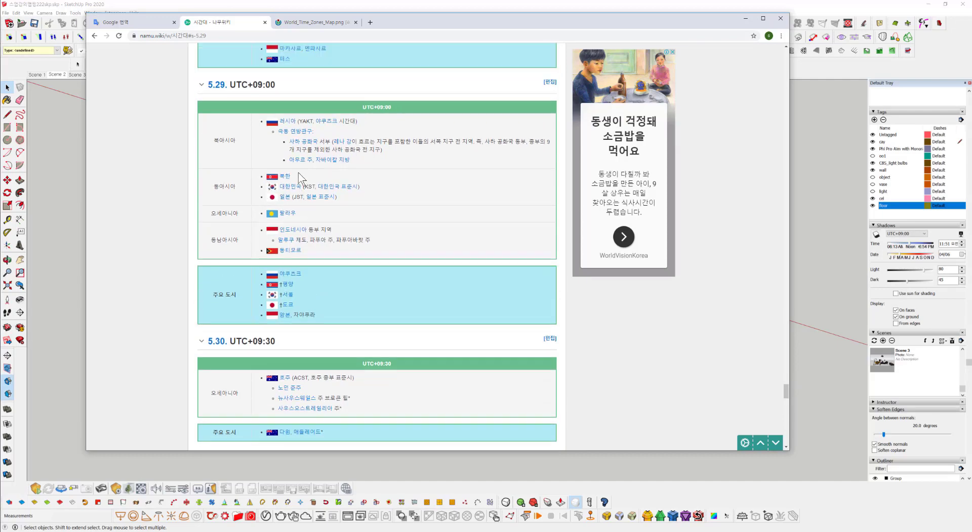
{"action": "key", "text": "alt+Left"}
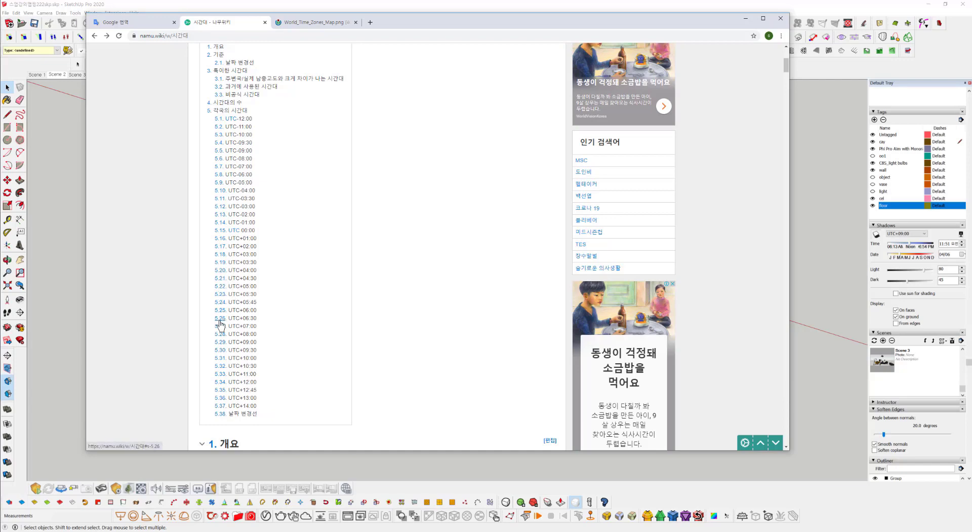
{"action": "left_click", "coordinate": [221, 334]}
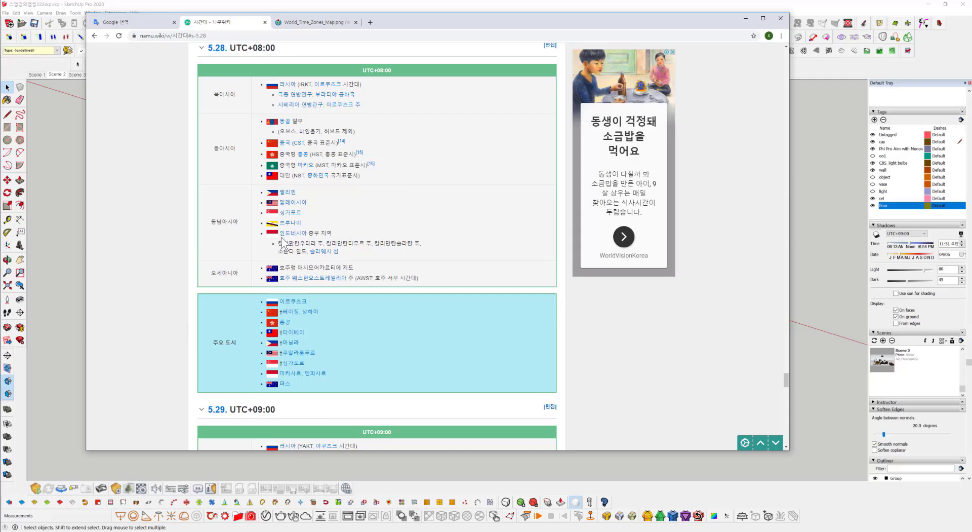
{"action": "key", "text": "alt+Left"}
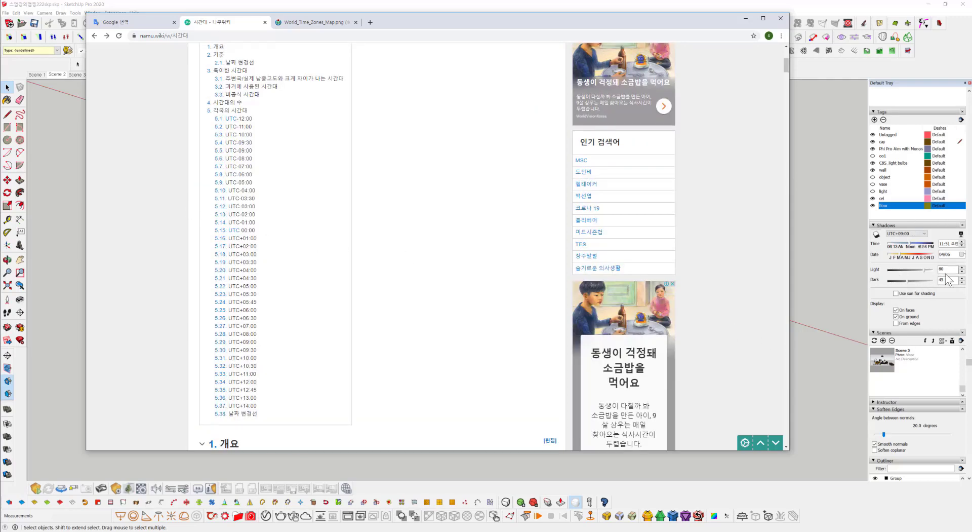
{"action": "left_click", "coordinate": [383, 11]}
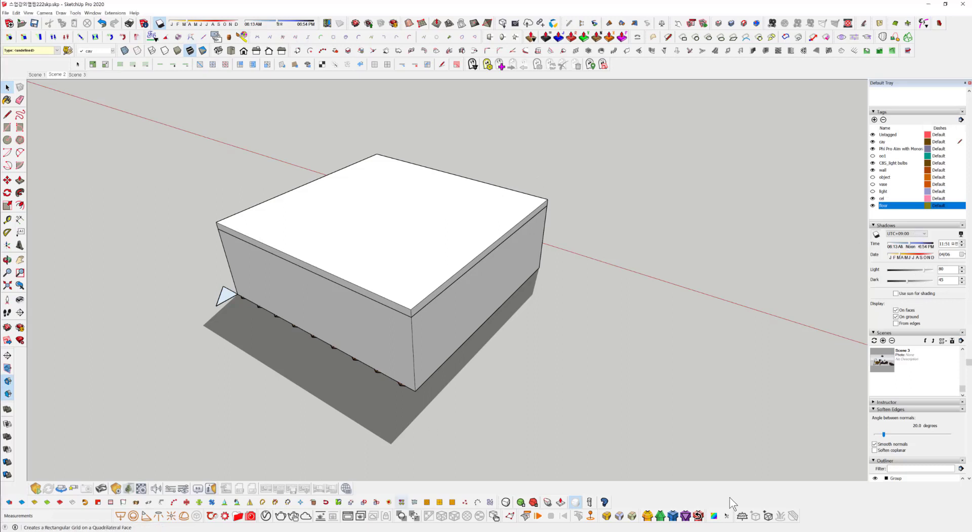
- Set the shadow date to 06/01 using the calendar
{"action": "left_click", "coordinate": [961, 255]}
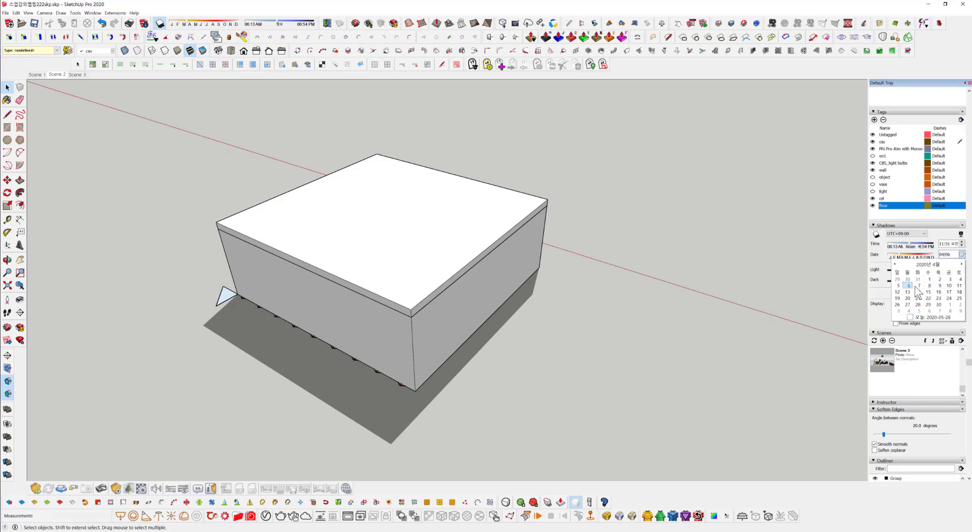
{"action": "left_click", "coordinate": [912, 286]}
{"action": "left_click", "coordinate": [962, 254]}
{"action": "left_click", "coordinate": [928, 265]}
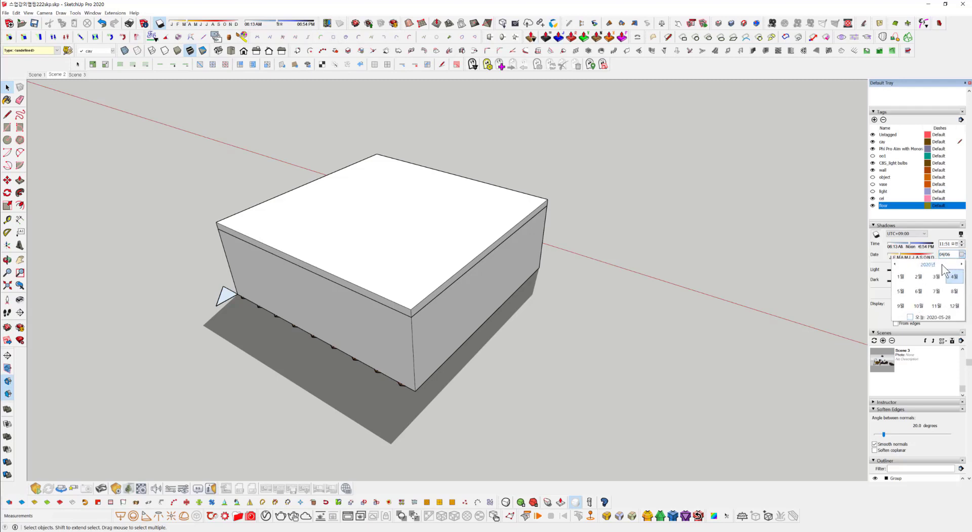
{"action": "left_click", "coordinate": [923, 291]}
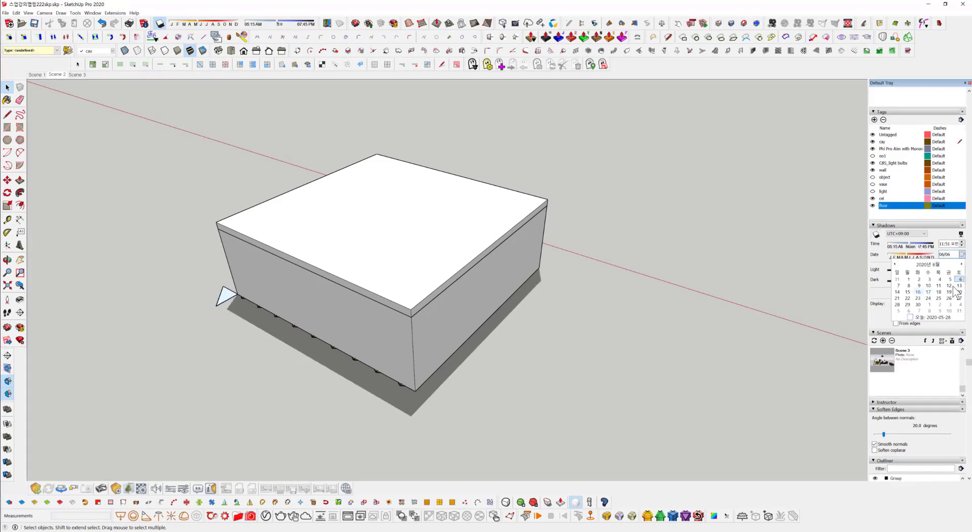
{"action": "left_click", "coordinate": [909, 279]}
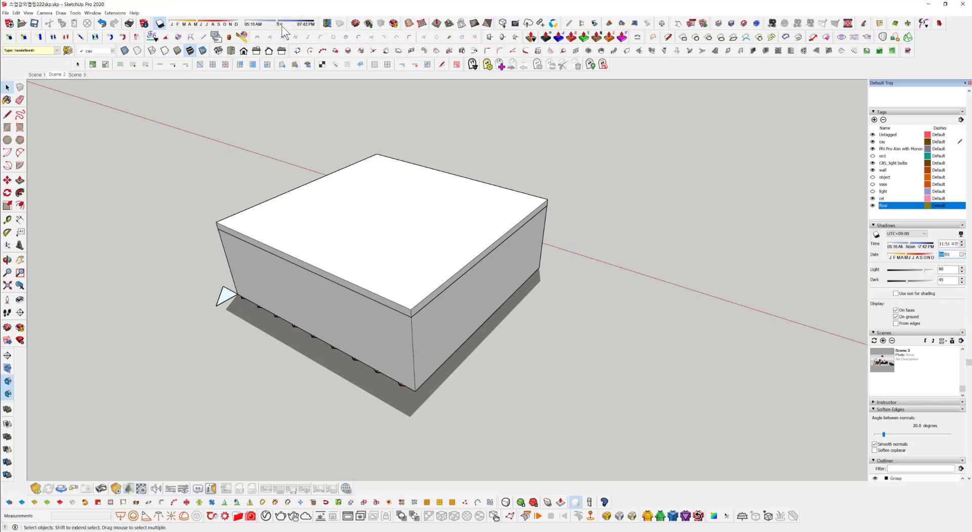
- Set the shadow time to 07:42 PM, render the box from a lower view with V-Ray, and close the enlarged frame buffer
{"action": "mouse_move", "coordinate": [279, 24]}
{"action": "left_mouse_down"}
{"action": "mouse_move", "coordinate": [313, 23]}
{"action": "mouse_move", "coordinate": [292, 23]}
{"action": "left_mouse_up"}
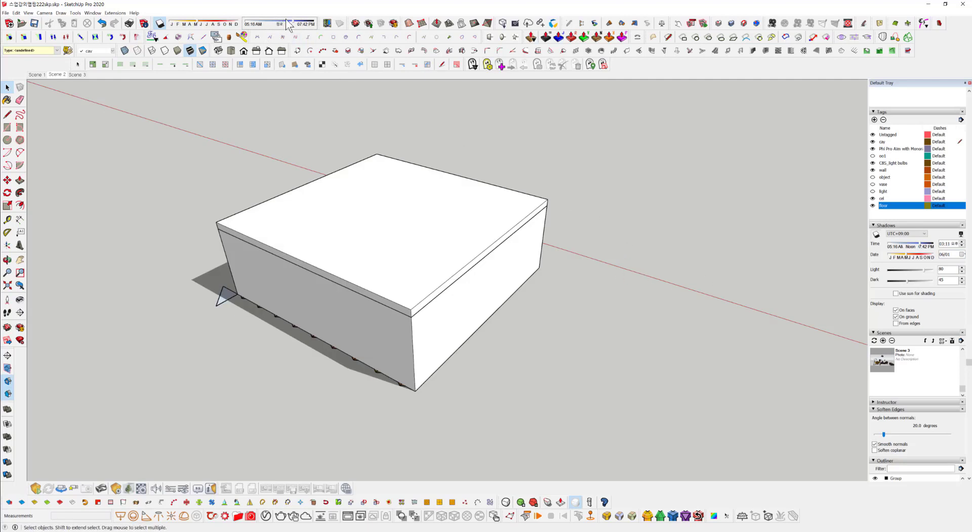
{"action": "left_click_drag", "start_coordinate": [290, 21], "coordinate": [338, 27]}
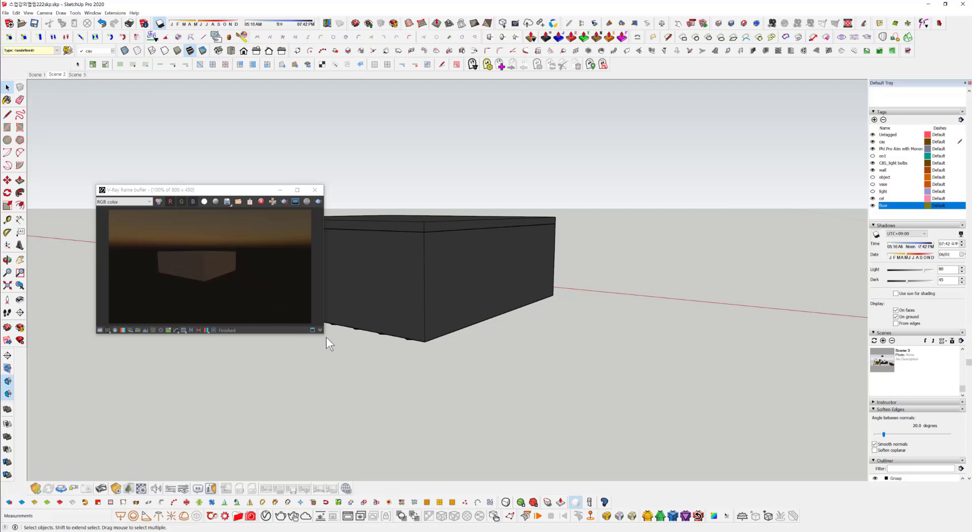
{"action": "left_click_drag", "start_coordinate": [321, 332], "coordinate": [433, 402]}
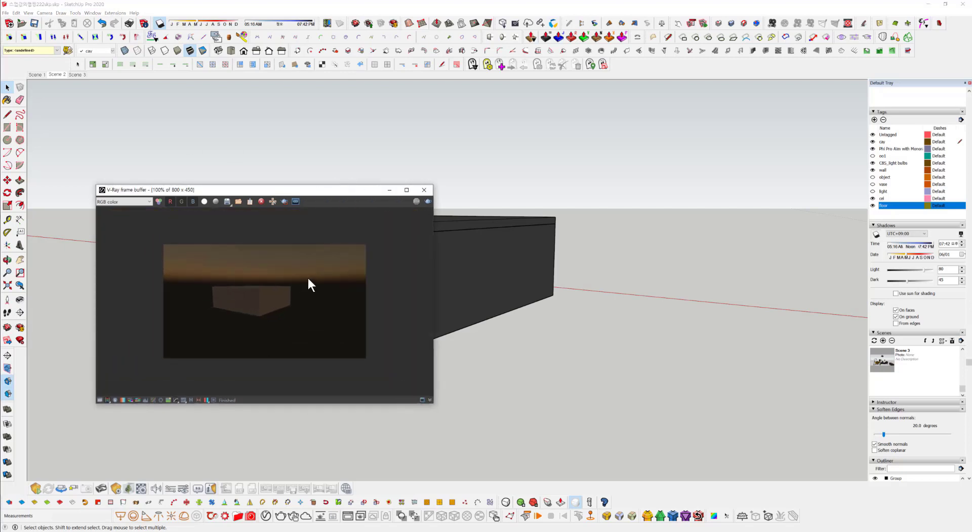
{"action": "left_click", "coordinate": [423, 190]}
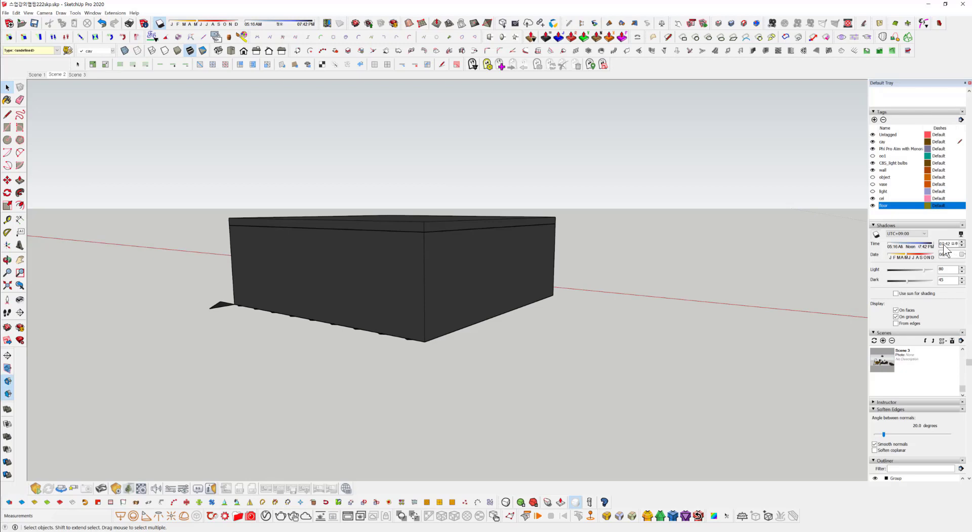
- Set the shadow time to 09:42 PM, render the view with V-Ray, and close the frame buffer
{"action": "left_click", "coordinate": [942, 244]}
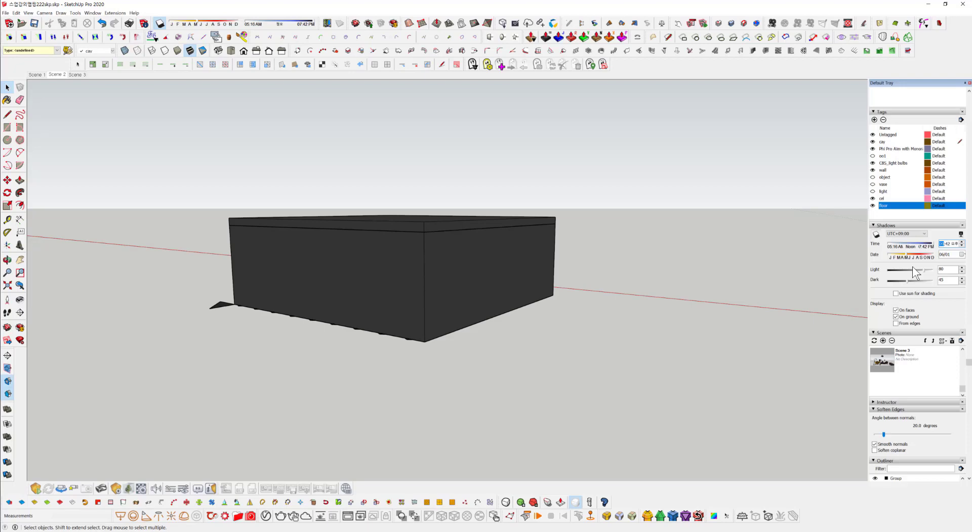
{"action": "type", "text": "9"}
{"action": "key", "text": "Return"}
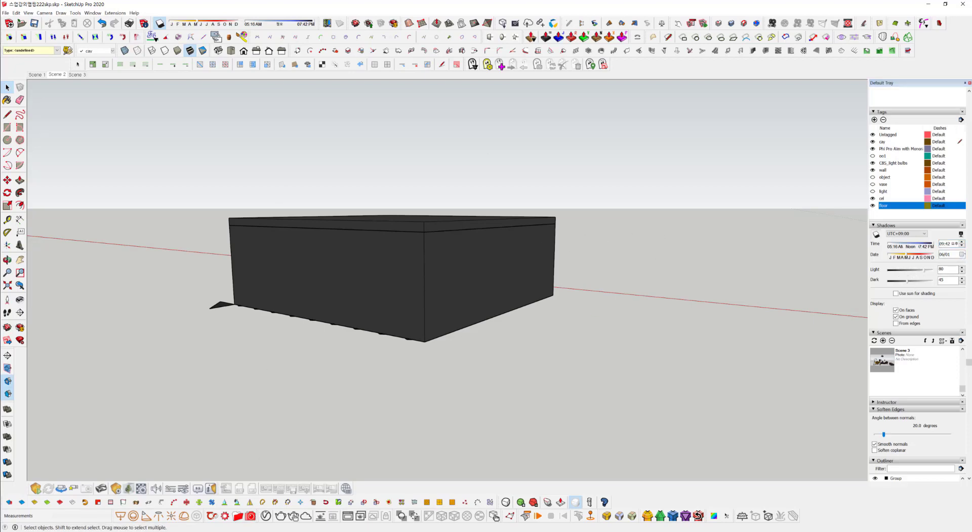
{"action": "left_click", "coordinate": [281, 521]}
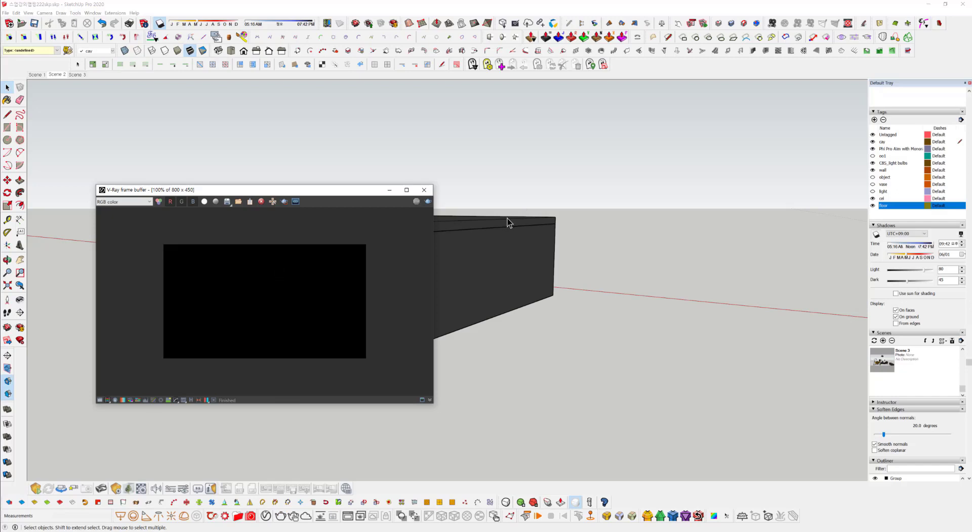
{"action": "left_click", "coordinate": [424, 190]}
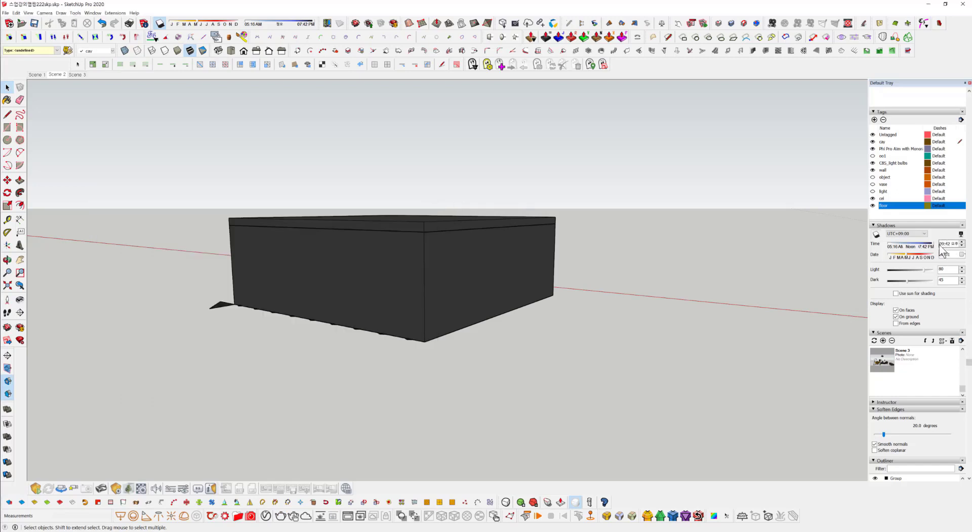
- Try shadow times of 05:01 PM and 01:54 PM on the box, and set the time to 10:57 AM
{"action": "left_click", "coordinate": [302, 24]}
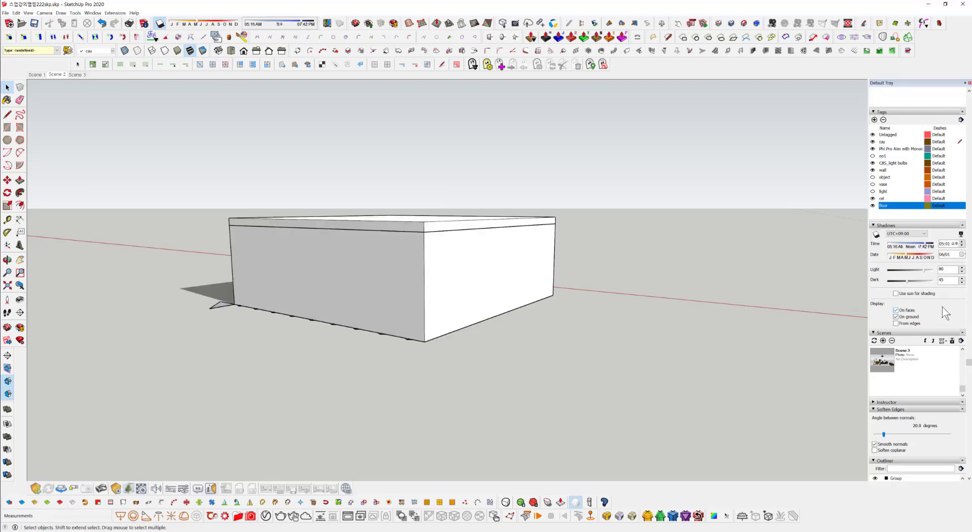
{"action": "middle_click_drag", "start_coordinate": [327, 336], "coordinate": [336, 310]}
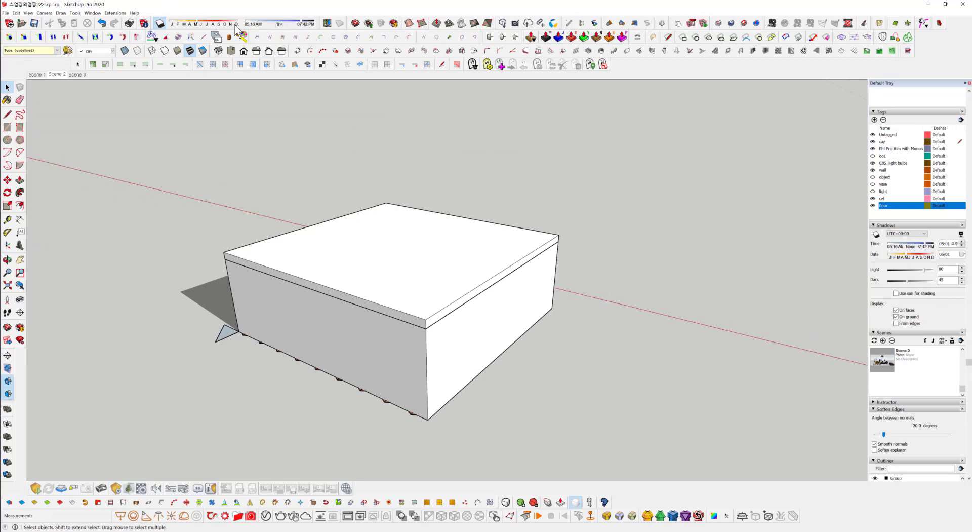
{"action": "left_click", "coordinate": [281, 24]}
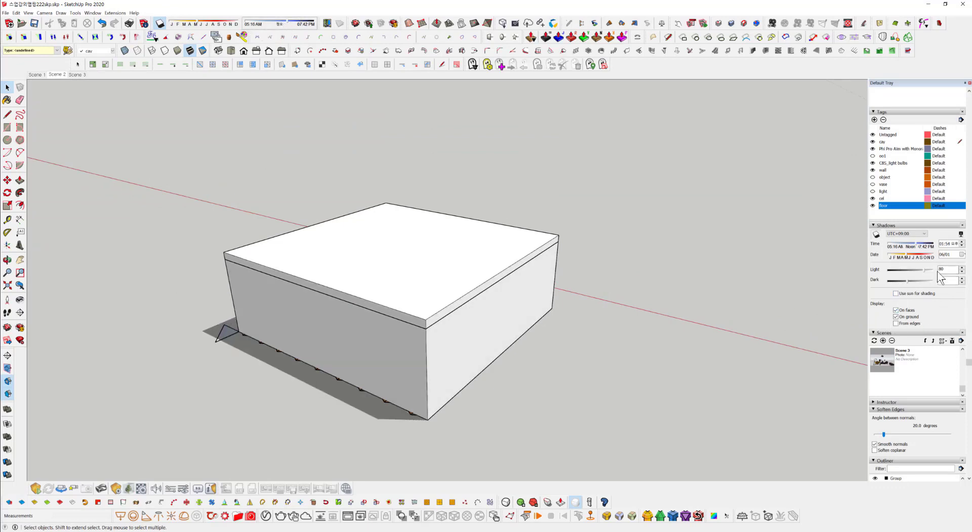
{"action": "left_click", "coordinate": [263, 24]}
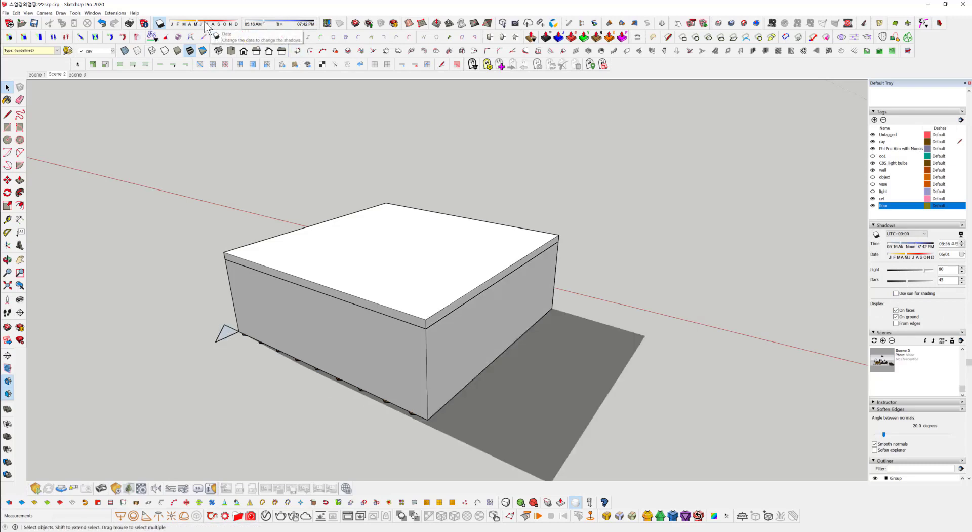
{"action": "left_click", "coordinate": [274, 25]}
{"action": "left_click_drag", "start_coordinate": [273, 23], "coordinate": [273, 22]}
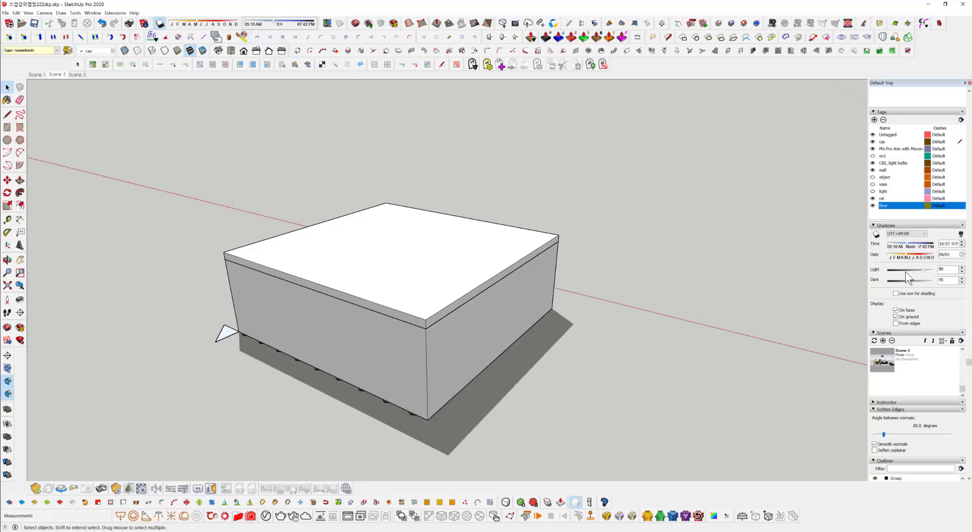
- Set the shadow Light value to 75 and the Dark value to 51, and inspect the shading around the box
{"action": "mouse_move", "coordinate": [898, 270]}
{"action": "left_mouse_down"}
{"action": "mouse_move", "coordinate": [922, 271]}
{"action": "mouse_move", "coordinate": [907, 271]}
{"action": "mouse_move", "coordinate": [919, 272]}
{"action": "mouse_move", "coordinate": [902, 281]}
{"action": "mouse_move", "coordinate": [920, 280]}
{"action": "mouse_move", "coordinate": [901, 280]}
{"action": "mouse_move", "coordinate": [909, 281]}
{"action": "left_mouse_up"}
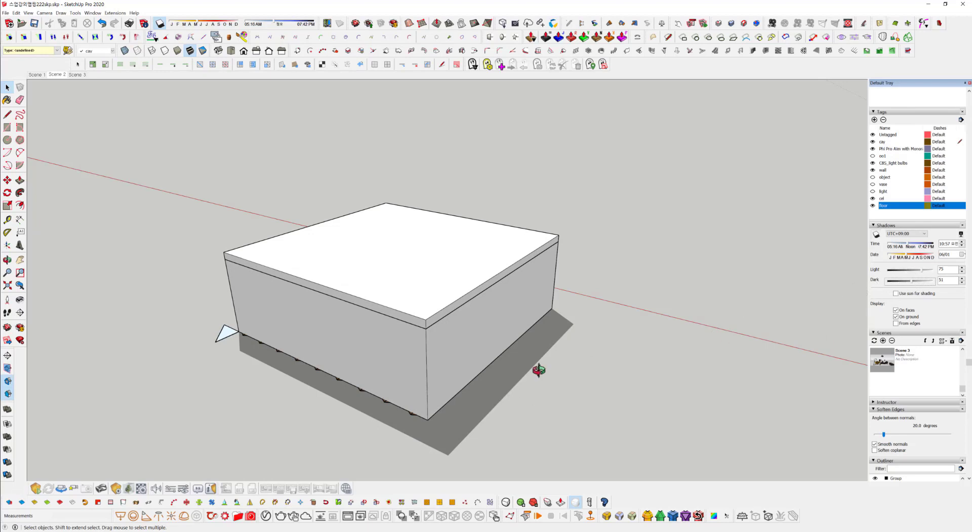
{"action": "mouse_move", "coordinate": [539, 370]}
{"action": "middle_mouse_down"}
{"action": "mouse_move", "coordinate": [756, 308]}
{"action": "mouse_move", "coordinate": [469, 427]}
{"action": "mouse_move", "coordinate": [501, 408]}
{"action": "mouse_move", "coordinate": [525, 370]}
{"action": "middle_mouse_up"}
{"action": "scroll", "coordinate": [439, 268], "scroll_direction": "up", "scroll_amount": 2}
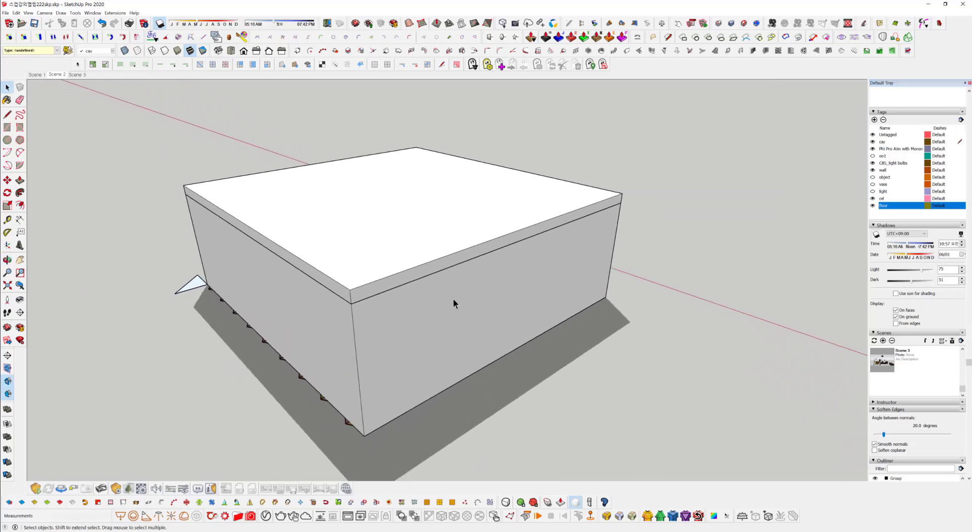
{"action": "scroll", "coordinate": [453, 299], "scroll_direction": "down", "scroll_amount": 1}
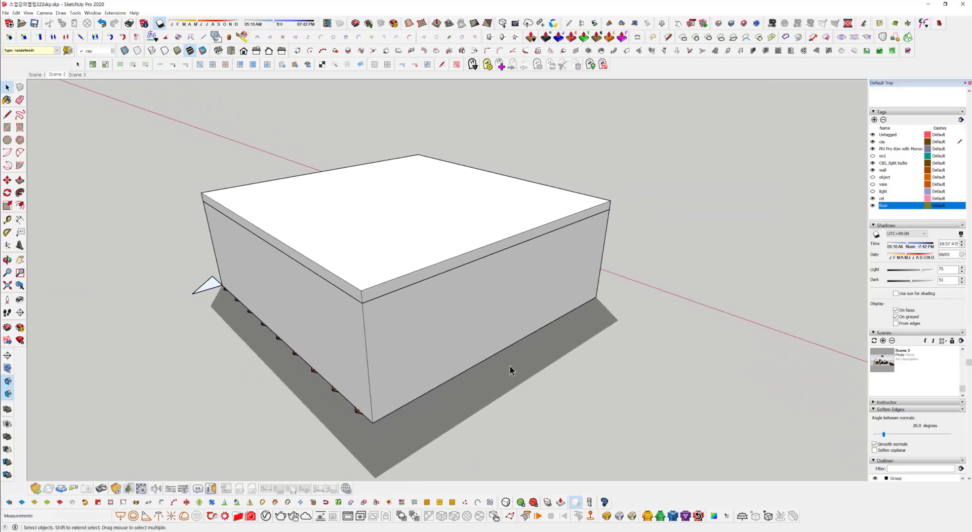
{"action": "middle_click_drag", "start_coordinate": [510, 365], "coordinate": [532, 332]}
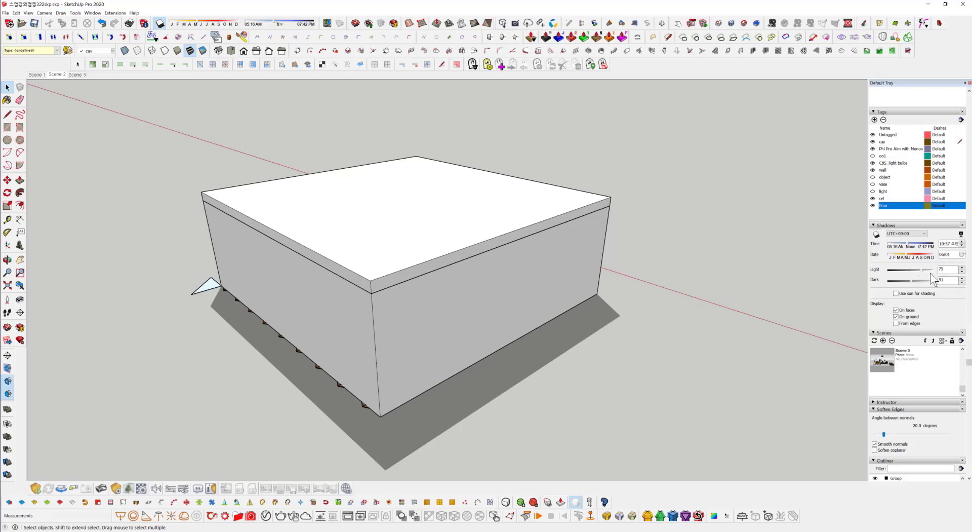
- Turn off the shadows and inspect the plain shading of the box from several angles
{"action": "middle_click_drag", "start_coordinate": [460, 307], "coordinate": [508, 306]}
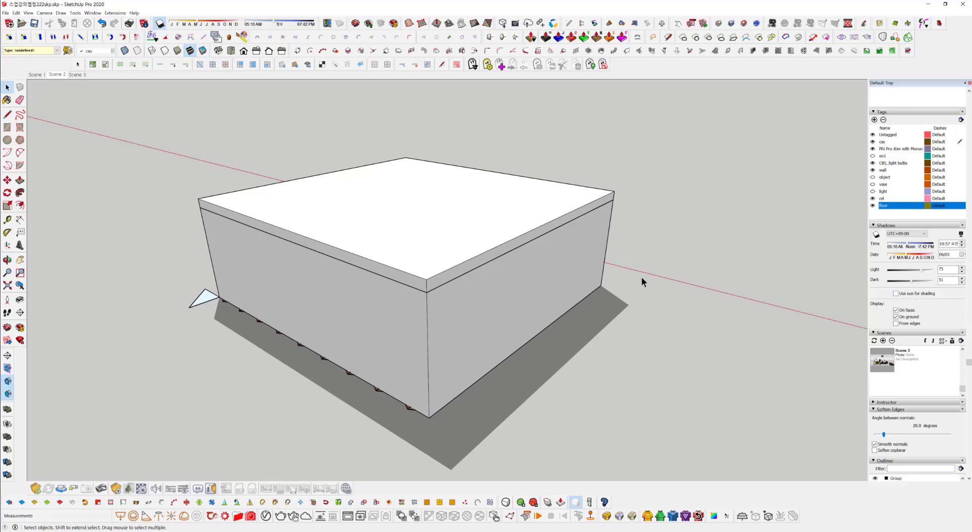
{"action": "left_click", "coordinate": [160, 22]}
{"action": "key", "text": "o"}
{"action": "left_click_drag", "start_coordinate": [431, 340], "coordinate": [433, 301]}
{"action": "key", "text": "space"}
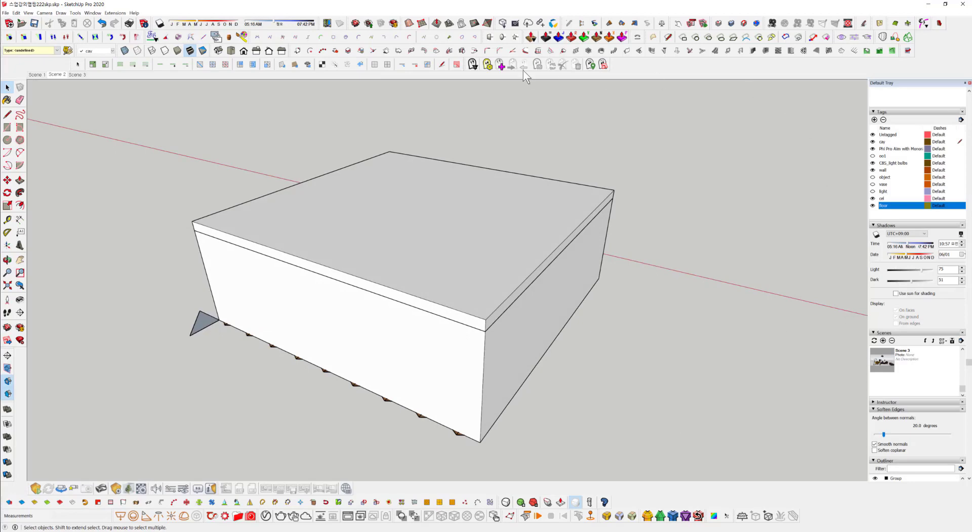
{"action": "middle_click_drag", "start_coordinate": [518, 363], "coordinate": [499, 321]}
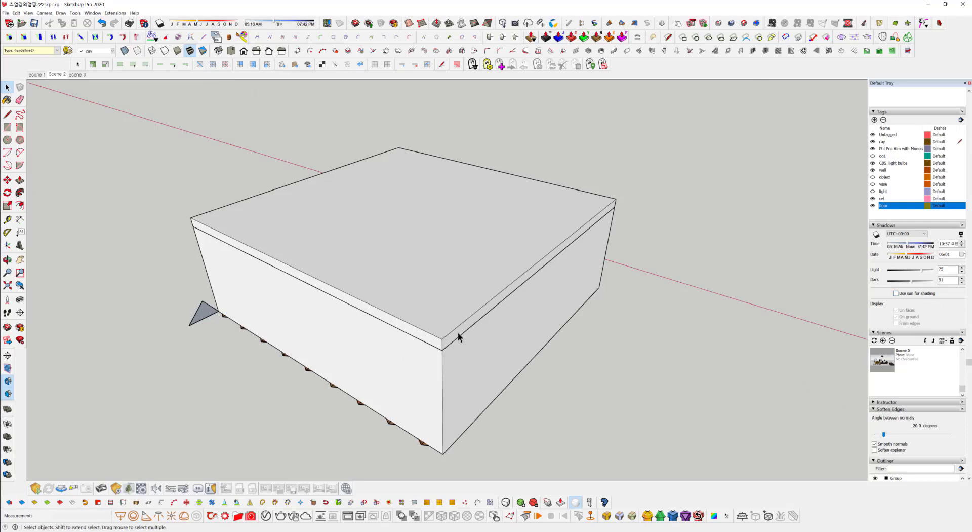
- Enable Use sun for shading on the box, compare it with shadows on and off, and disable it again
{"action": "left_click", "coordinate": [896, 293]}
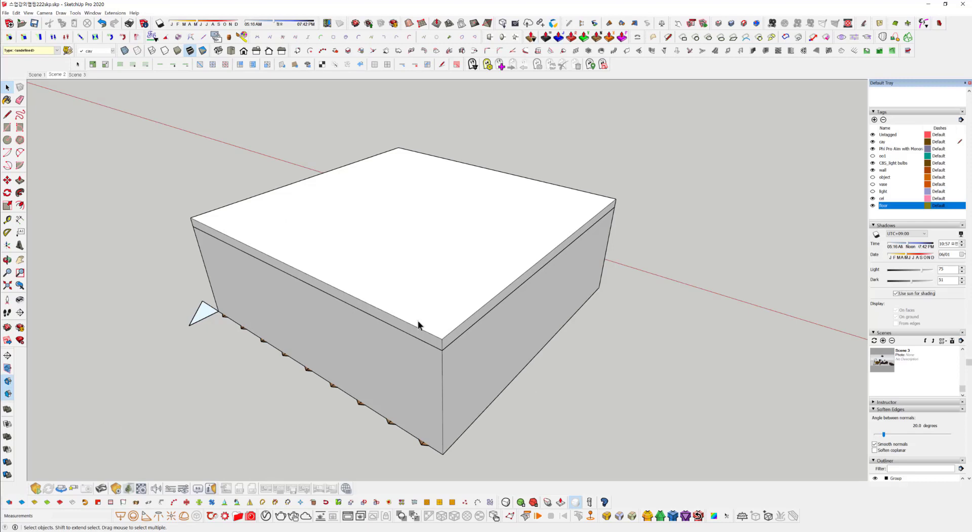
{"action": "left_click", "coordinate": [160, 23]}
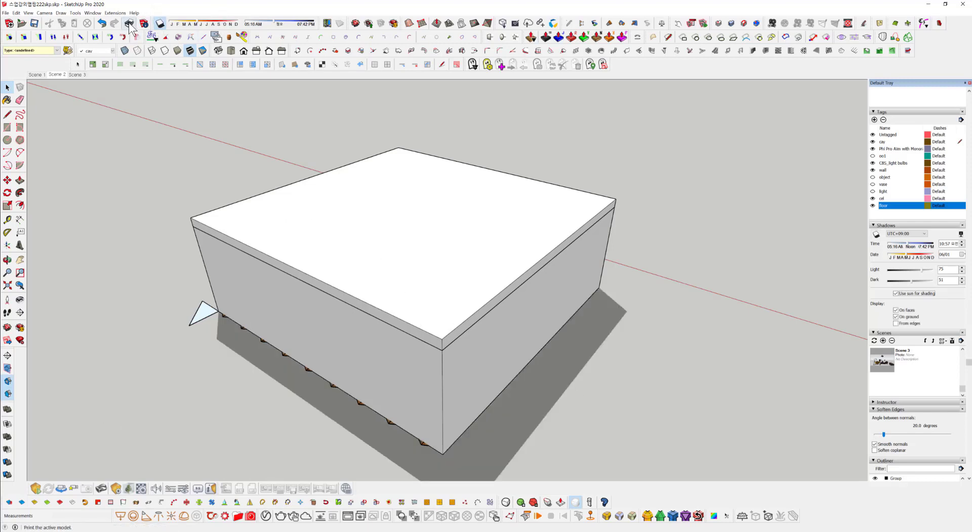
{"action": "left_click", "coordinate": [160, 23]}
{"action": "left_click", "coordinate": [896, 293]}
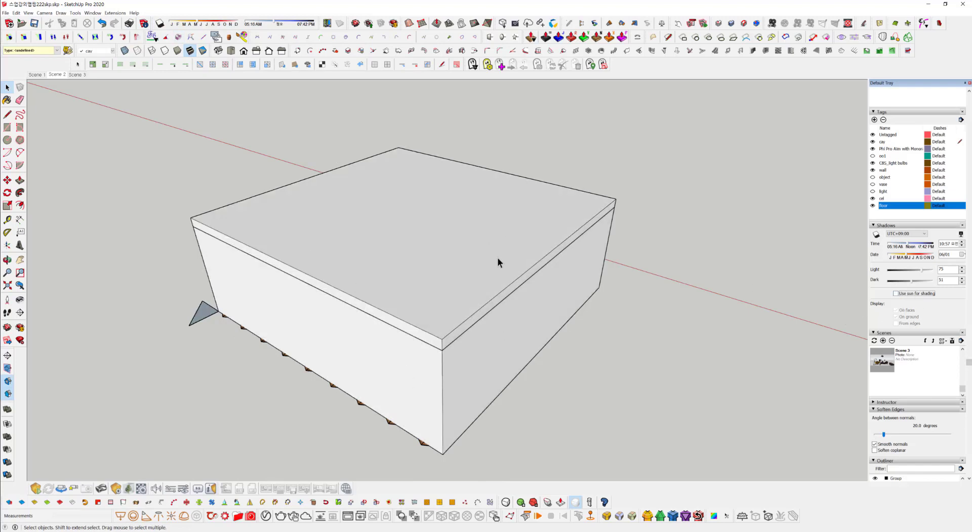
- Recall Scene 2, enable Use sun for shading, and set the shadow date to 12/07 and the time to 02:40 PM
{"action": "left_click", "coordinate": [57, 75]}
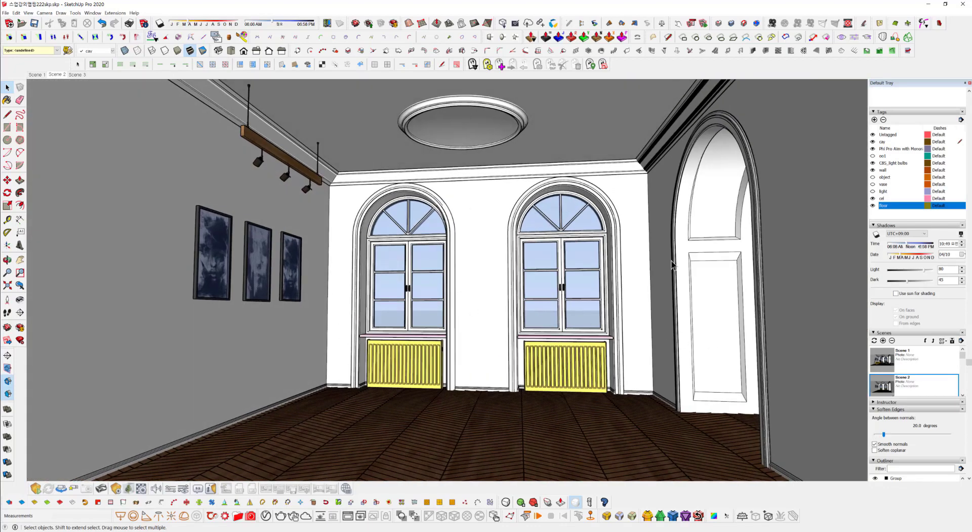
{"action": "left_click", "coordinate": [905, 294]}
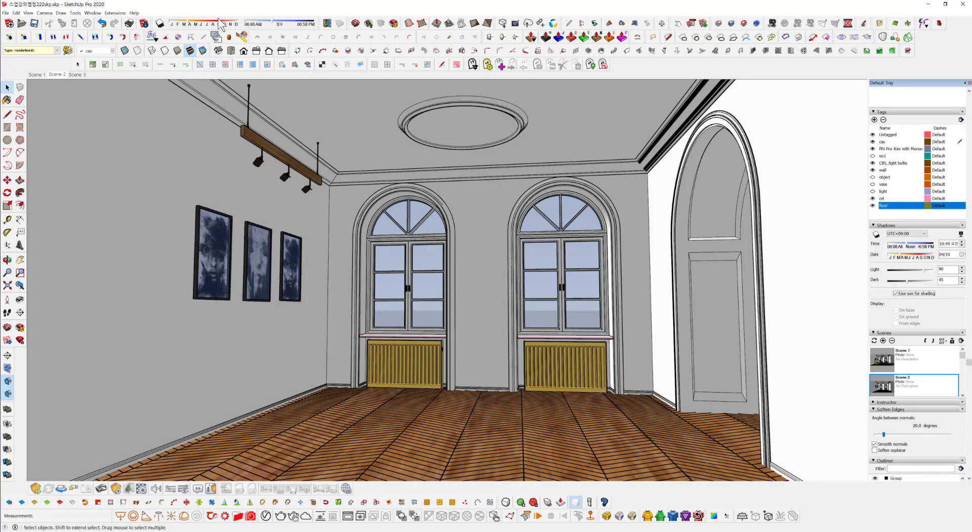
{"action": "left_click", "coordinate": [185, 24]}
{"action": "left_click_drag", "start_coordinate": [201, 29], "coordinate": [297, 24]}
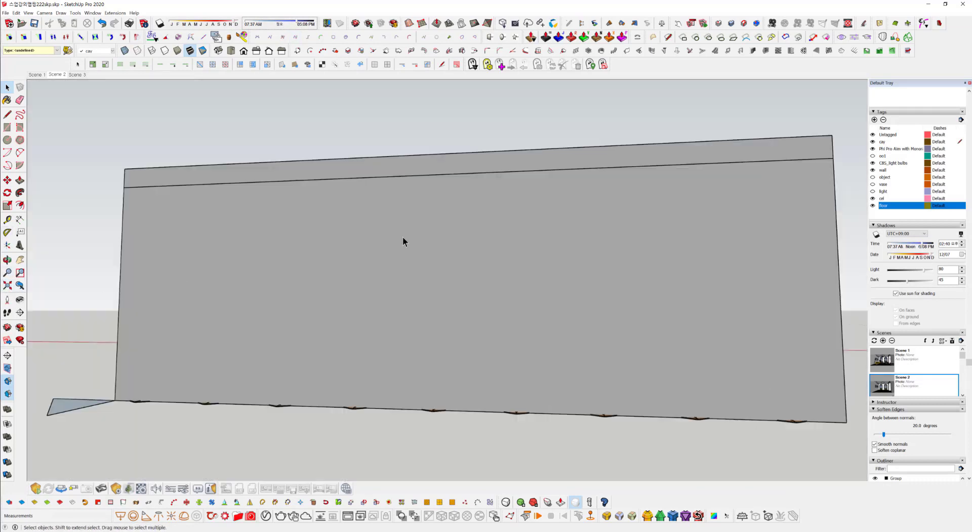
- Turn on shadows for the box seen from outside and set the shadow time to 02:01 PM
{"action": "scroll", "coordinate": [403, 236], "scroll_direction": "down", "scroll_amount": 10}
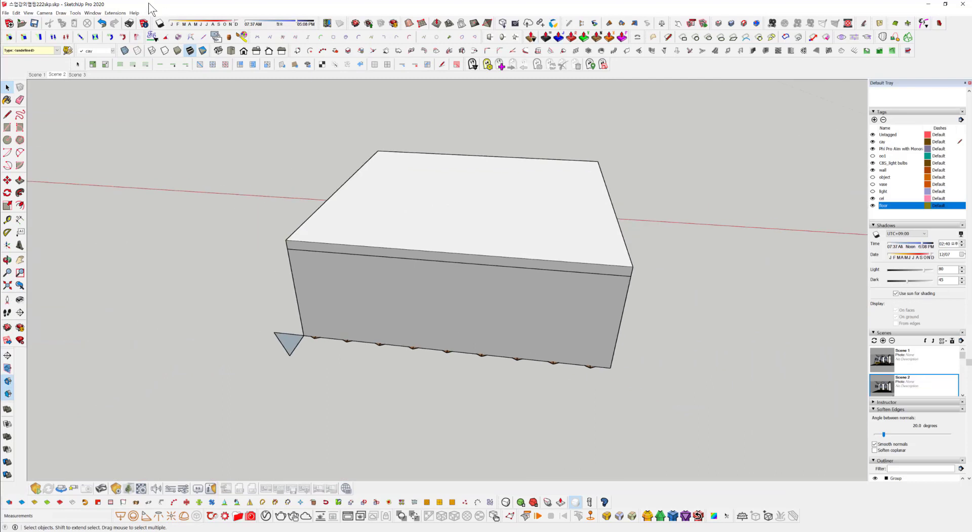
{"action": "left_click", "coordinate": [160, 24]}
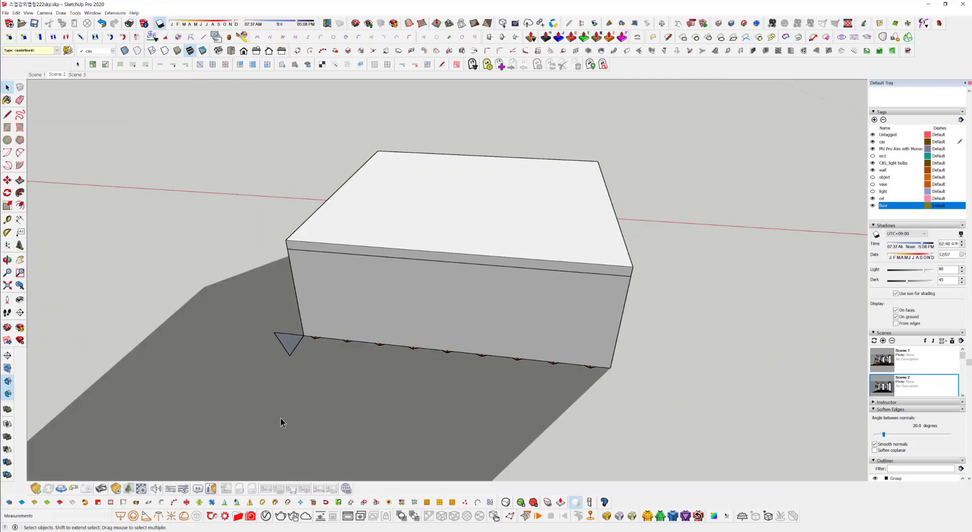
{"action": "left_click_drag", "start_coordinate": [296, 22], "coordinate": [291, 23]}
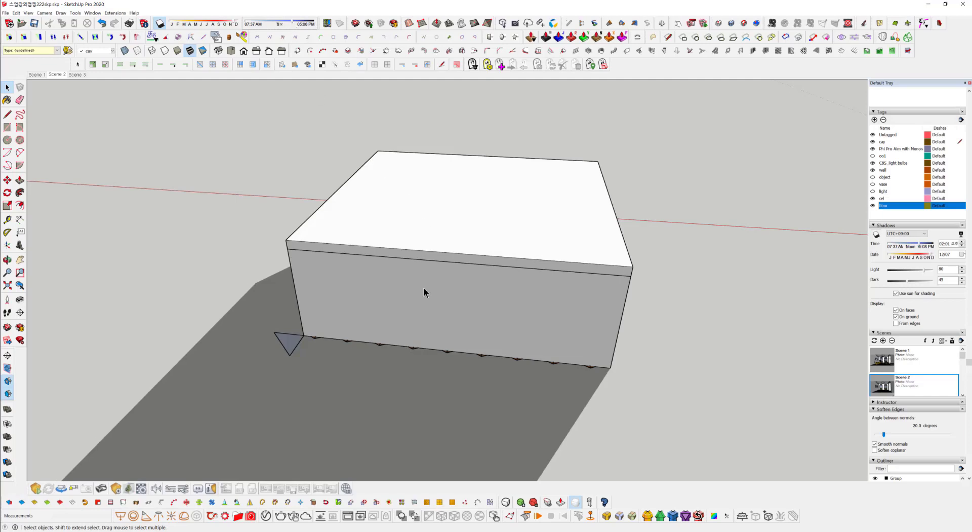
{"action": "middle_click_drag", "start_coordinate": [425, 289], "coordinate": [348, 130]}
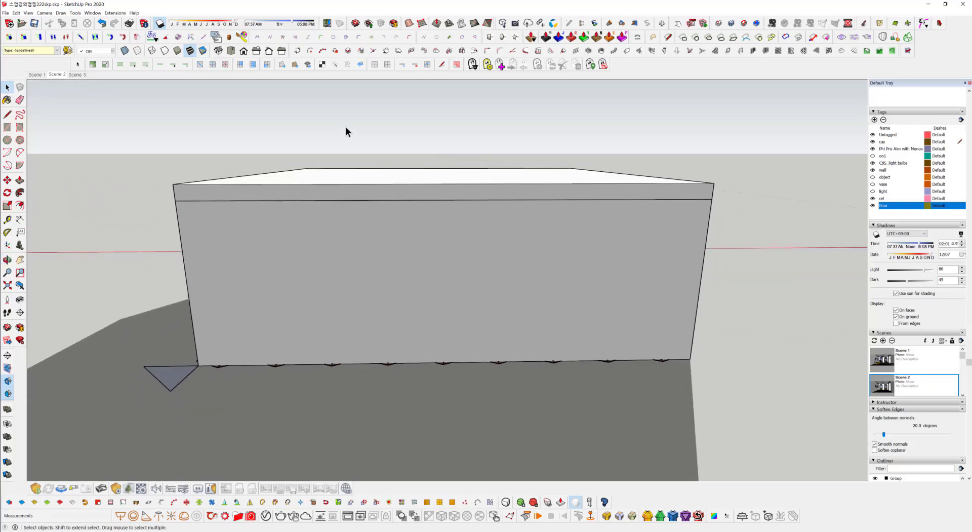
- Turn on shadows in Scene 2 and set the shadow time to 01:28 PM and the date to 01/12
{"action": "left_click", "coordinate": [52, 76]}
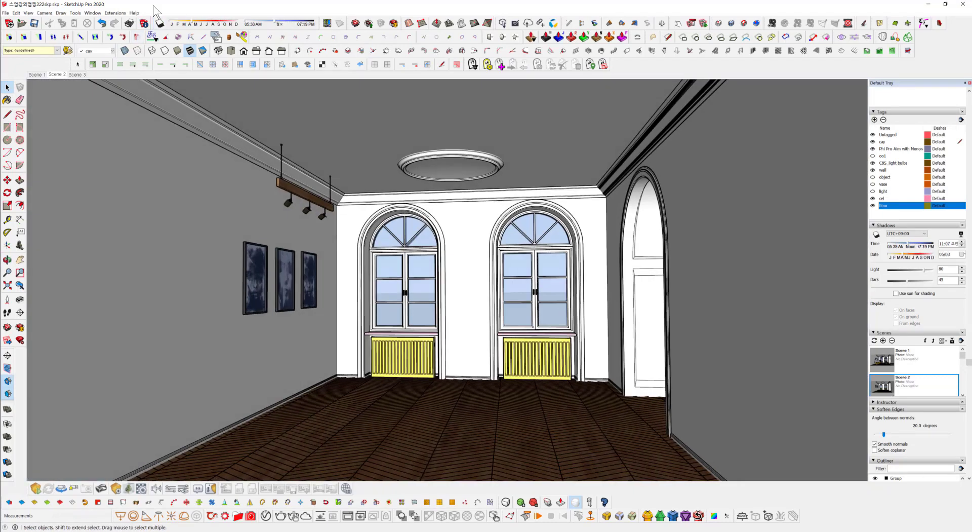
{"action": "left_click", "coordinate": [159, 23]}
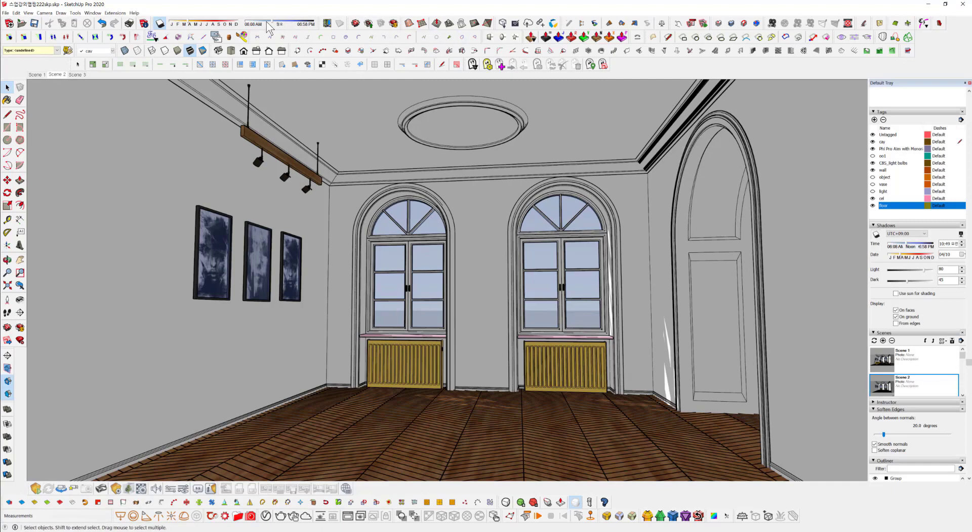
{"action": "left_click_drag", "start_coordinate": [272, 24], "coordinate": [287, 26]}
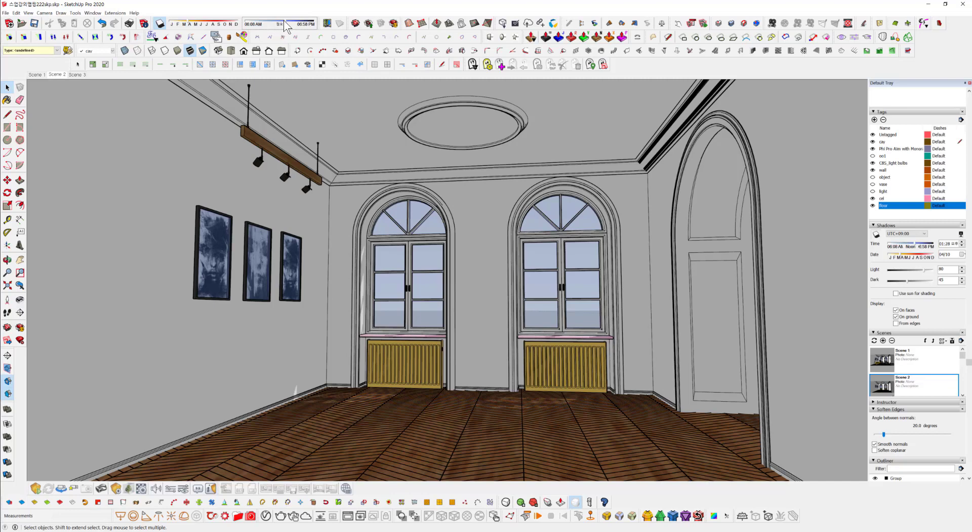
{"action": "left_click_drag", "start_coordinate": [199, 28], "coordinate": [175, 28]}
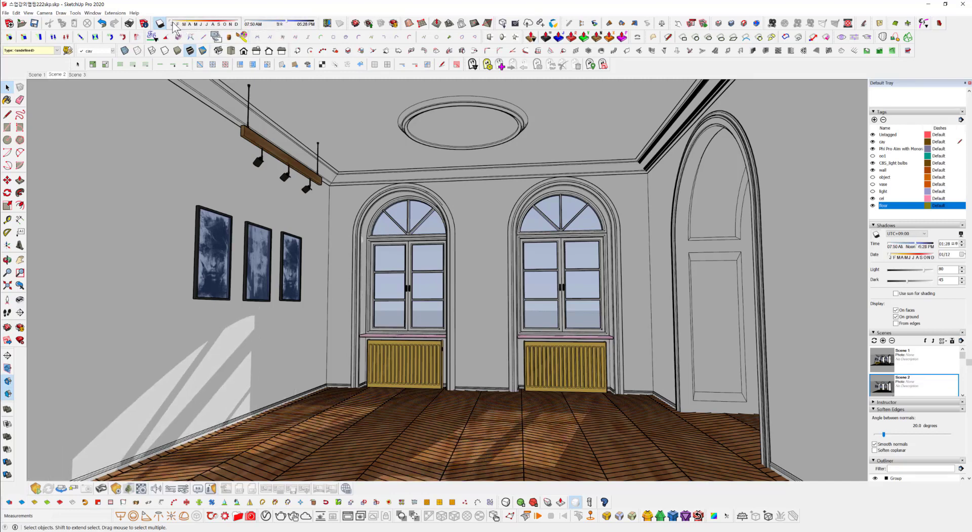
- Set the shadow time to 02:41 PM and the date to 01/26 to shift the window light on the wall
{"action": "left_click_drag", "start_coordinate": [287, 26], "coordinate": [290, 27]}
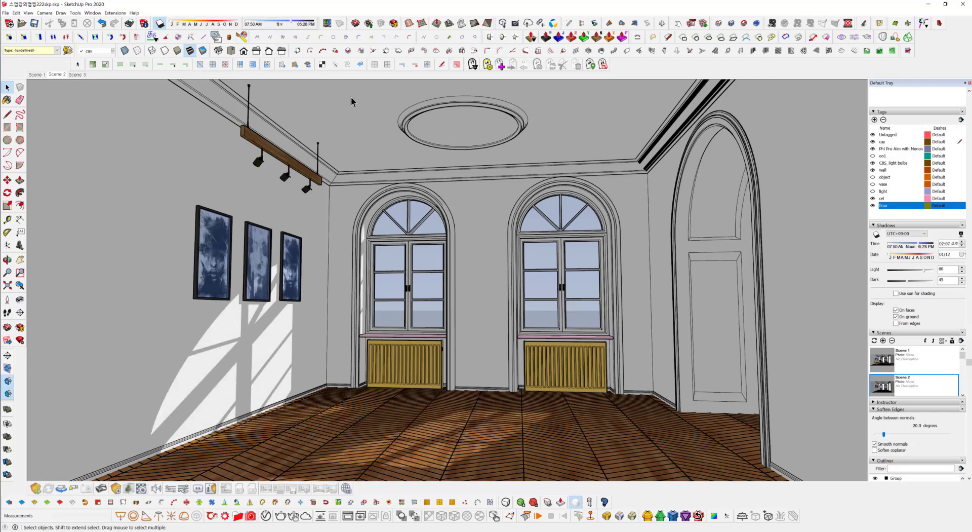
{"action": "left_click", "coordinate": [292, 27]}
{"action": "left_click_drag", "start_coordinate": [292, 27], "coordinate": [294, 27]}
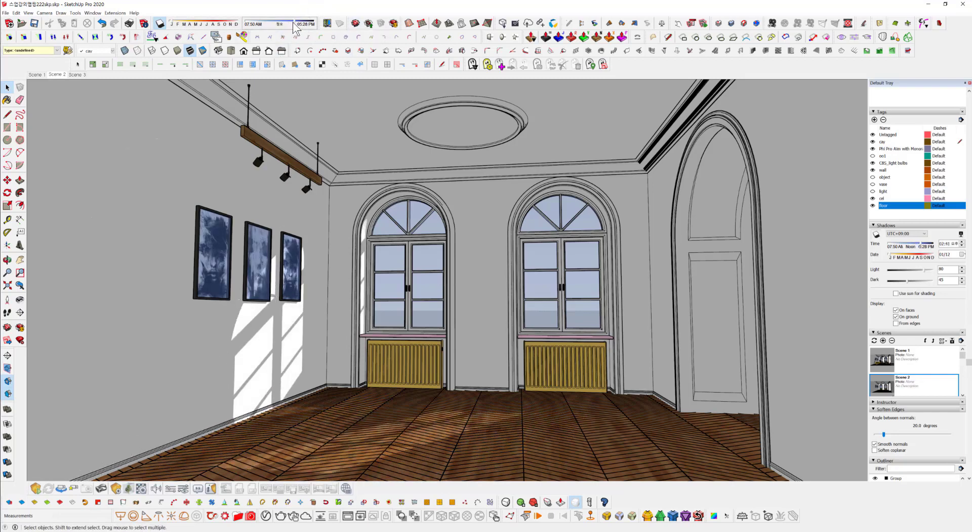
{"action": "left_click_drag", "start_coordinate": [201, 26], "coordinate": [176, 26]}
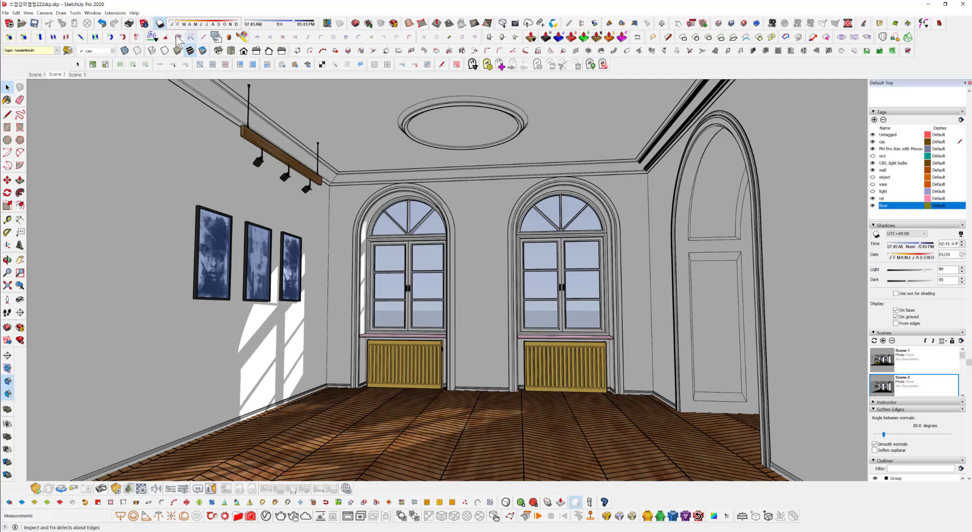
- Compare the room's sun-based shading with shadows off and on, and leave both shadows and Use sun for shading off
{"action": "left_click", "coordinate": [160, 24]}
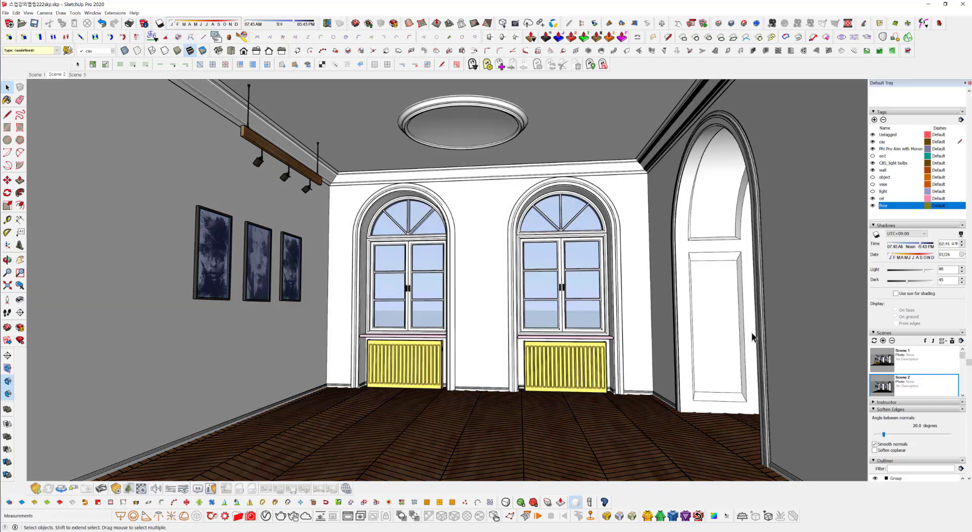
{"action": "left_click", "coordinate": [909, 293]}
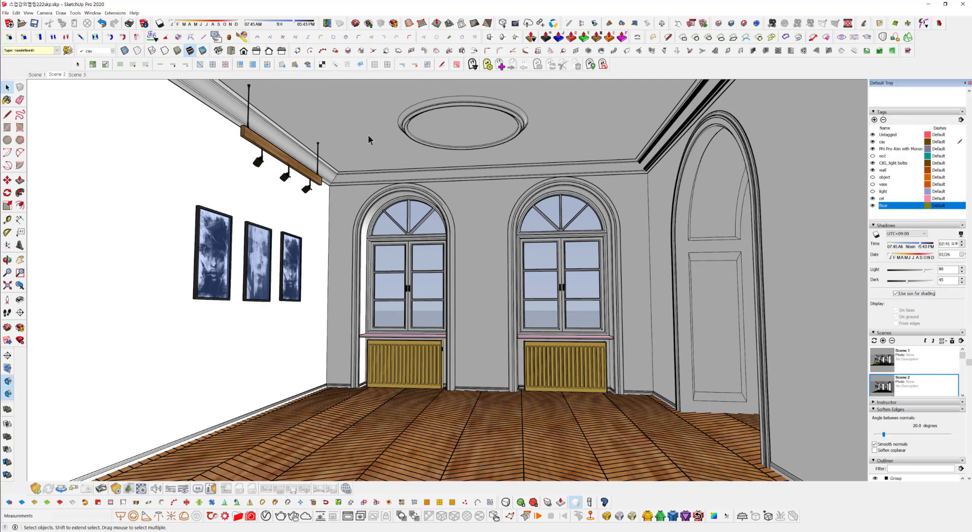
{"action": "left_click", "coordinate": [160, 23]}
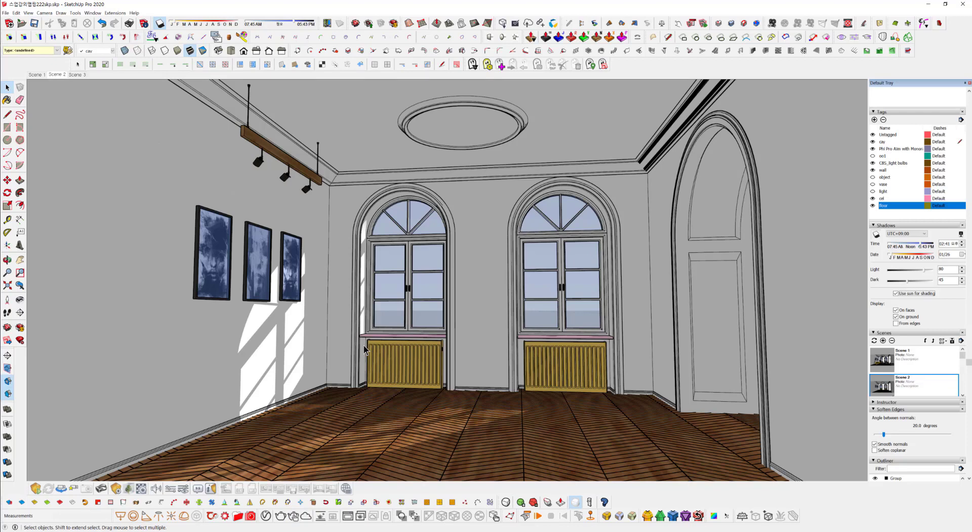
{"action": "left_click", "coordinate": [896, 293]}
{"action": "left_click", "coordinate": [160, 24]}
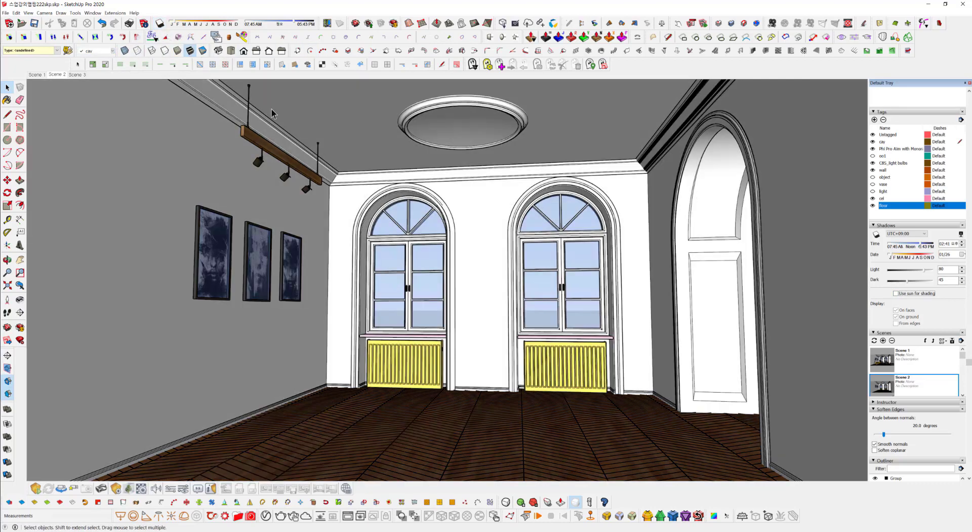
- Toggle Use sun for shading on and off repeatedly to compare the room's brightness without shadows
{"action": "left_click", "coordinate": [919, 294]}
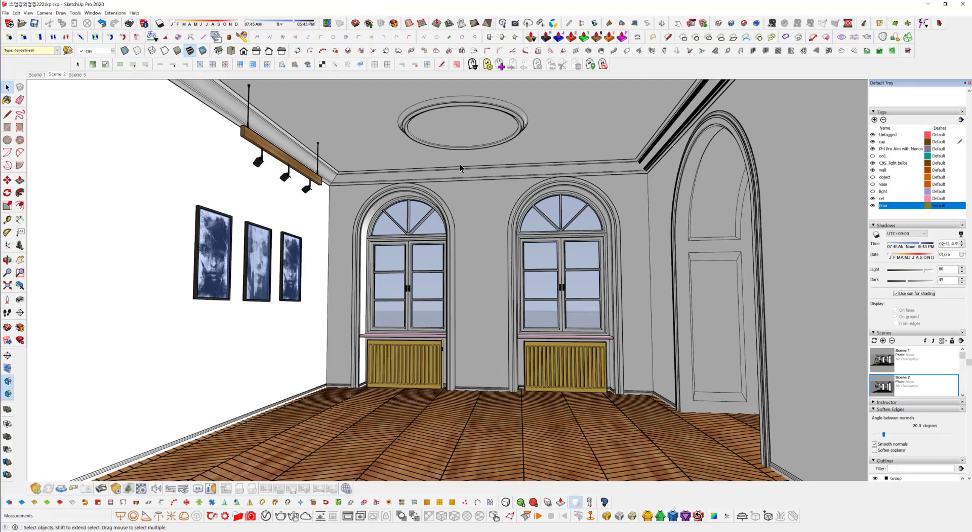
{"action": "left_click", "coordinate": [924, 295]}
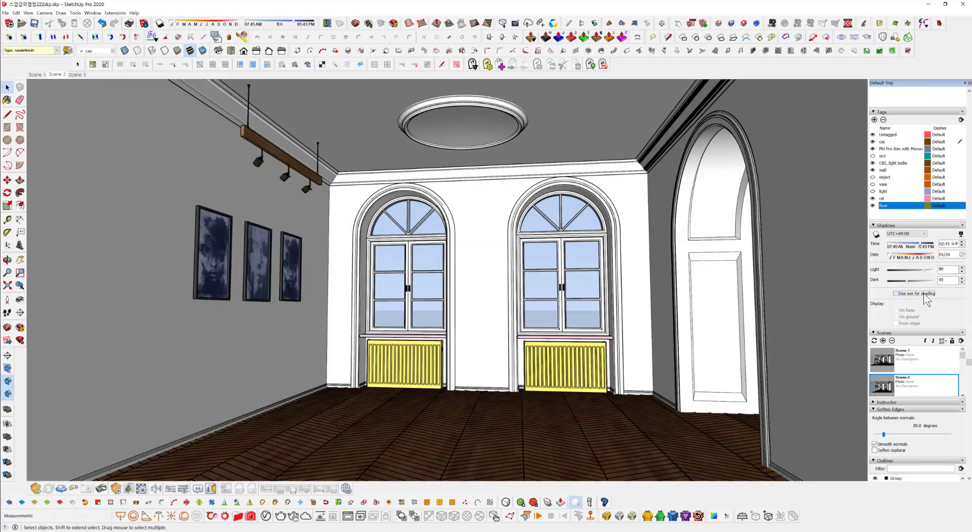
{"action": "left_click", "coordinate": [924, 295]}
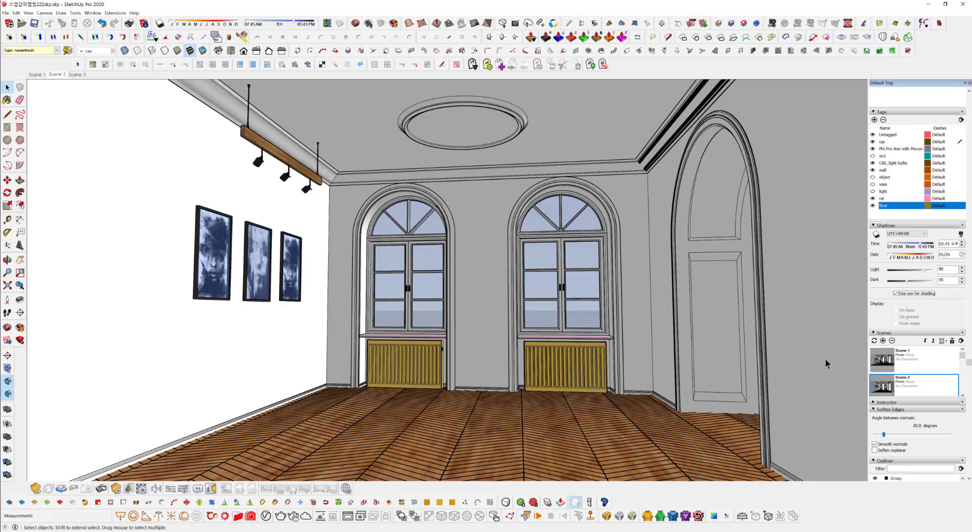
{"action": "left_click", "coordinate": [901, 296]}
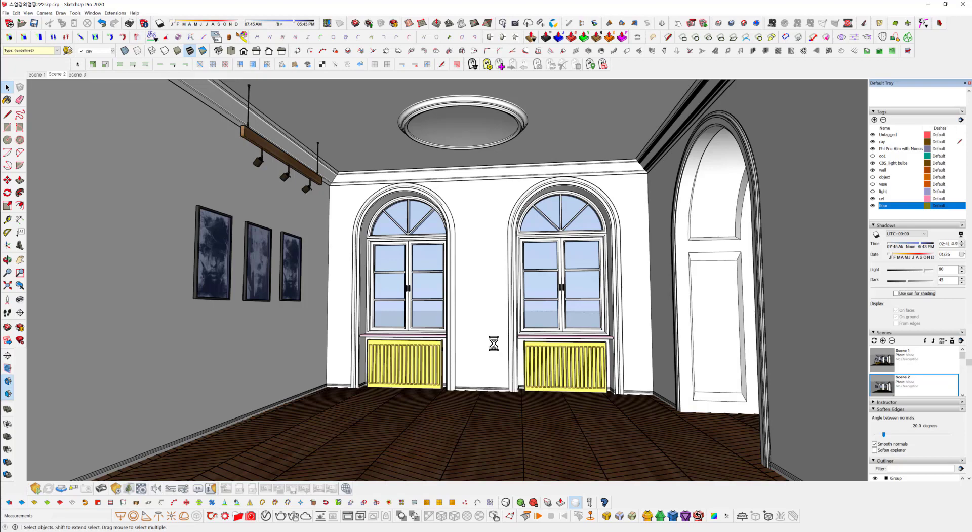
- Turn the shadows back on in a slightly shifted room view, and close the living room reference image
{"action": "middle_click_drag", "start_coordinate": [510, 327], "coordinate": [507, 309]}
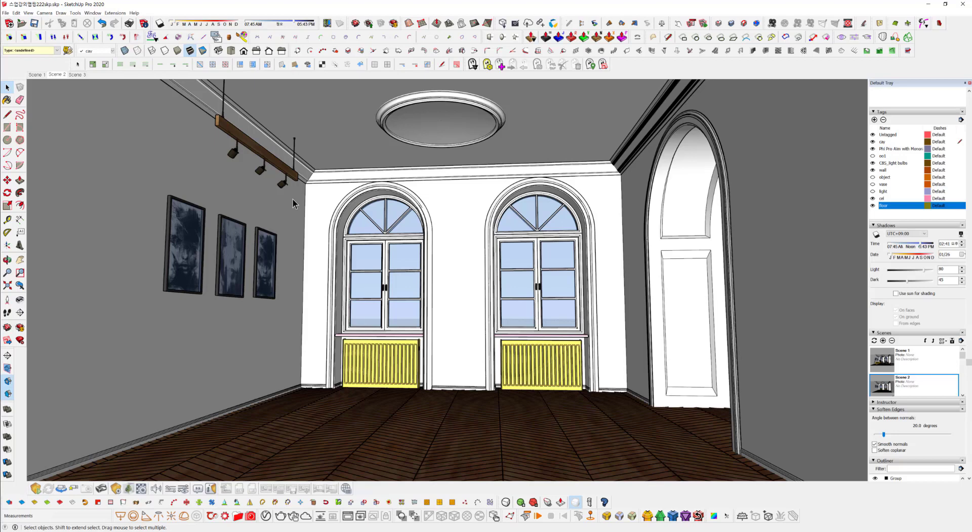
{"action": "left_click", "coordinate": [160, 23]}
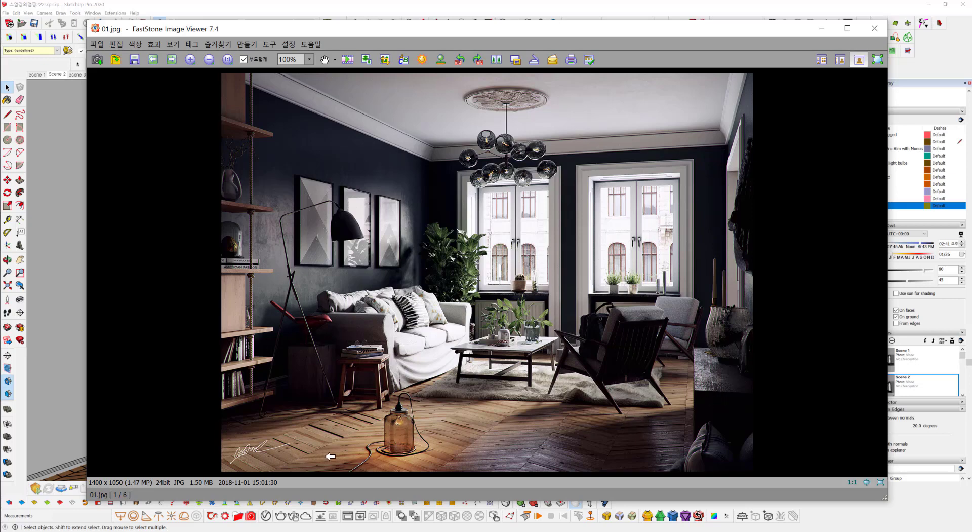
{"action": "key", "text": "Escape"}
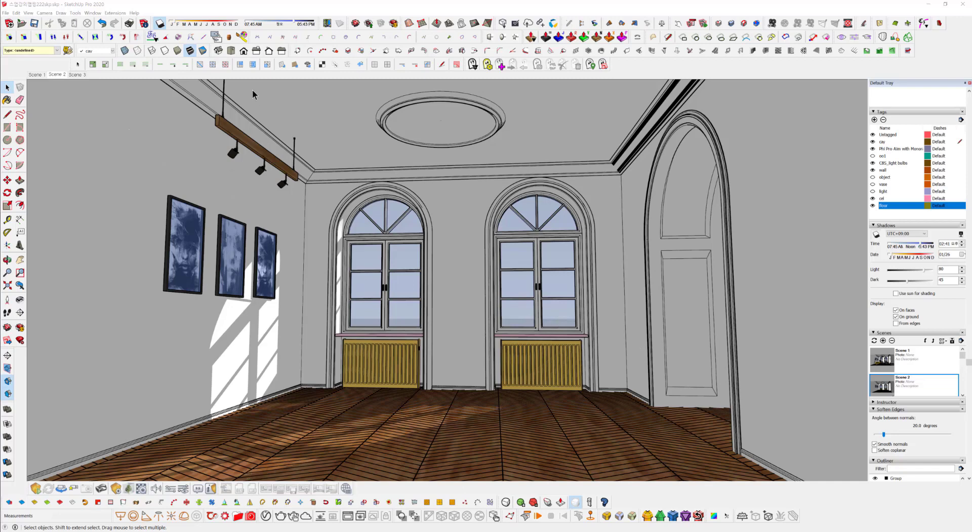
- Try shadow times of 02:57 PM and 03:08 PM in the room, and set the time to 02:36 PM
{"action": "left_click", "coordinate": [293, 25]}
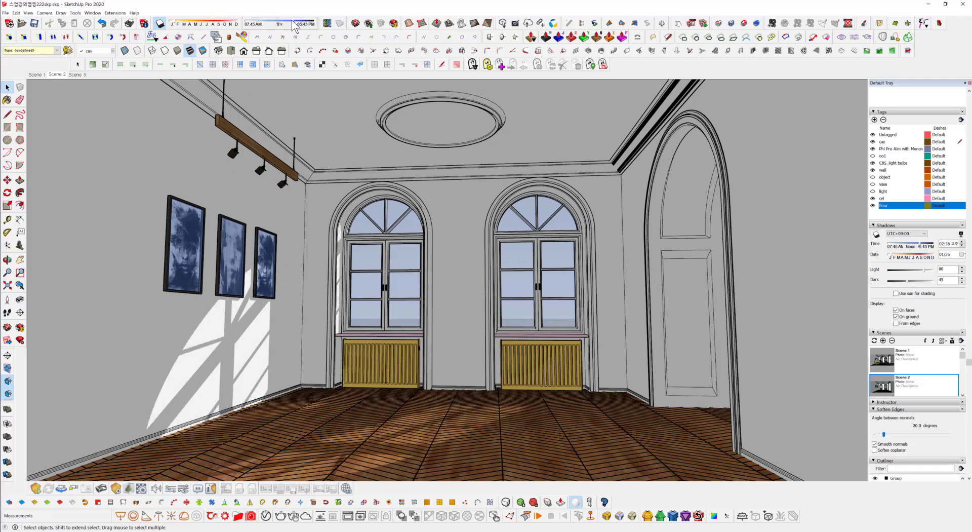
{"action": "left_click_drag", "start_coordinate": [294, 26], "coordinate": [295, 24]}
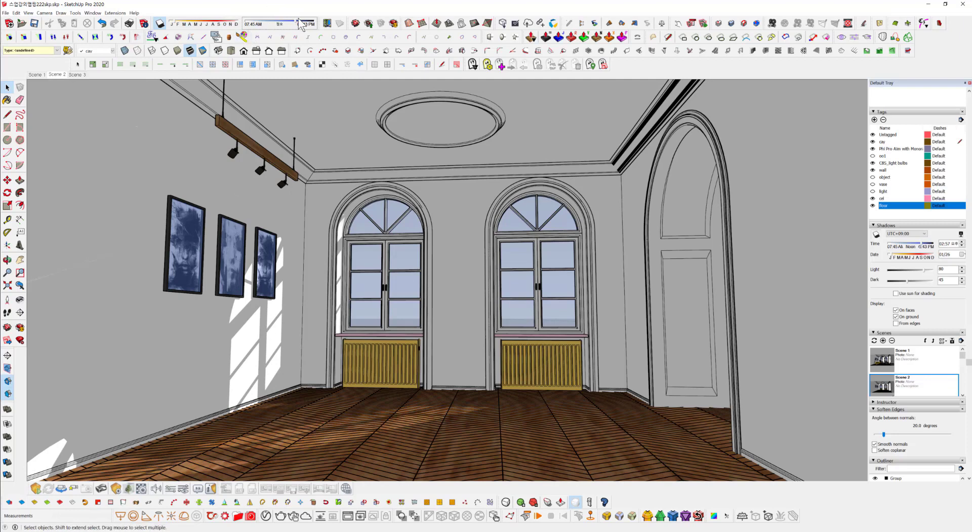
{"action": "left_click_drag", "start_coordinate": [299, 24], "coordinate": [300, 24]}
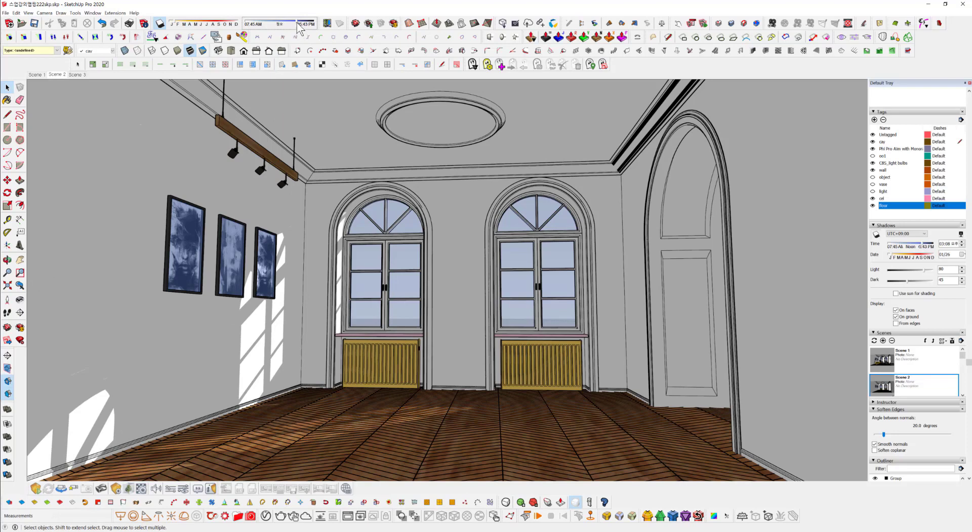
{"action": "left_click_drag", "start_coordinate": [297, 24], "coordinate": [293, 24]}
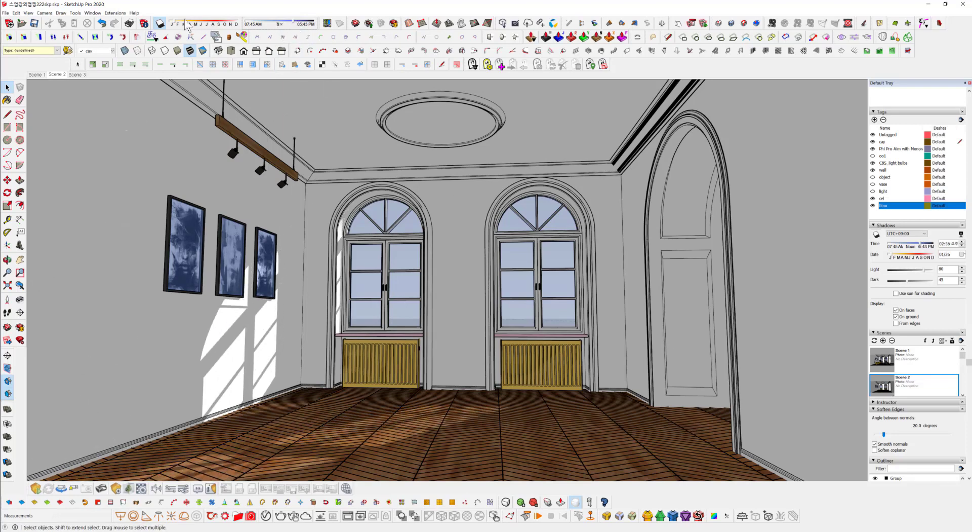
- Set the shadow date to 02/08 and turn the shadows off
{"action": "mouse_move", "coordinate": [179, 24]}
{"action": "left_mouse_down"}
{"action": "mouse_move", "coordinate": [235, 24]}
{"action": "mouse_move", "coordinate": [173, 34]}
{"action": "left_mouse_up"}
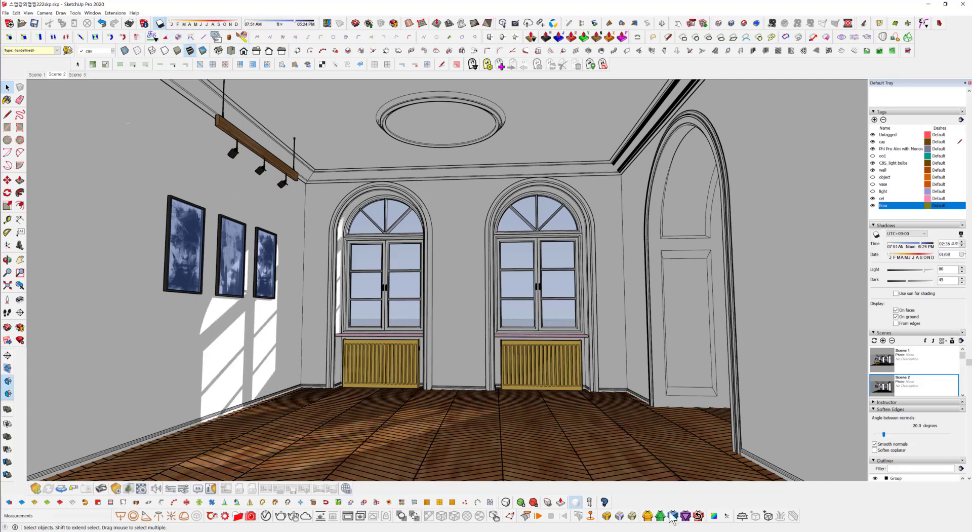
{"action": "left_click", "coordinate": [159, 23]}
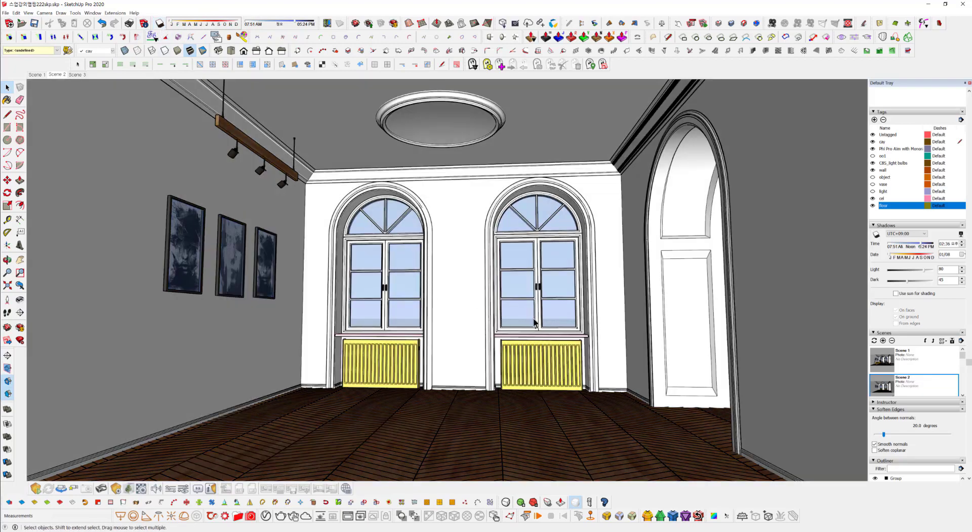
- Try to intersect the back face of the adjoining room's three window recesses with the model
{"action": "mouse_move", "coordinate": [535, 323]}
{"action": "middle_mouse_down"}
{"action": "mouse_move", "coordinate": [553, 303]}
{"action": "mouse_move", "coordinate": [299, 336]}
{"action": "mouse_move", "coordinate": [517, 345]}
{"action": "mouse_move", "coordinate": [412, 404]}
{"action": "mouse_move", "coordinate": [476, 399]}
{"action": "mouse_move", "coordinate": [441, 369]}
{"action": "mouse_move", "coordinate": [311, 418]}
{"action": "mouse_move", "coordinate": [115, 385]}
{"action": "mouse_move", "coordinate": [536, 374]}
{"action": "mouse_move", "coordinate": [419, 408]}
{"action": "mouse_move", "coordinate": [502, 301]}
{"action": "mouse_move", "coordinate": [488, 348]}
{"action": "mouse_move", "coordinate": [501, 332]}
{"action": "mouse_move", "coordinate": [534, 378]}
{"action": "mouse_move", "coordinate": [558, 452]}
{"action": "mouse_move", "coordinate": [391, 442]}
{"action": "mouse_move", "coordinate": [150, 314]}
{"action": "mouse_move", "coordinate": [453, 349]}
{"action": "mouse_move", "coordinate": [319, 349]}
{"action": "mouse_move", "coordinate": [252, 332]}
{"action": "mouse_move", "coordinate": [272, 282]}
{"action": "mouse_move", "coordinate": [545, 272]}
{"action": "mouse_move", "coordinate": [642, 336]}
{"action": "mouse_move", "coordinate": [560, 375]}
{"action": "mouse_move", "coordinate": [509, 285]}
{"action": "middle_mouse_up"}
{"action": "scroll", "coordinate": [510, 369], "scroll_direction": "up", "scroll_amount": 3}
{"action": "scroll", "coordinate": [509, 364], "scroll_direction": "up", "scroll_amount": 3}
{"action": "left_click", "coordinate": [499, 305]}
{"action": "left_click", "coordinate": [414, 332]}
{"action": "left_click", "coordinate": [512, 322]}
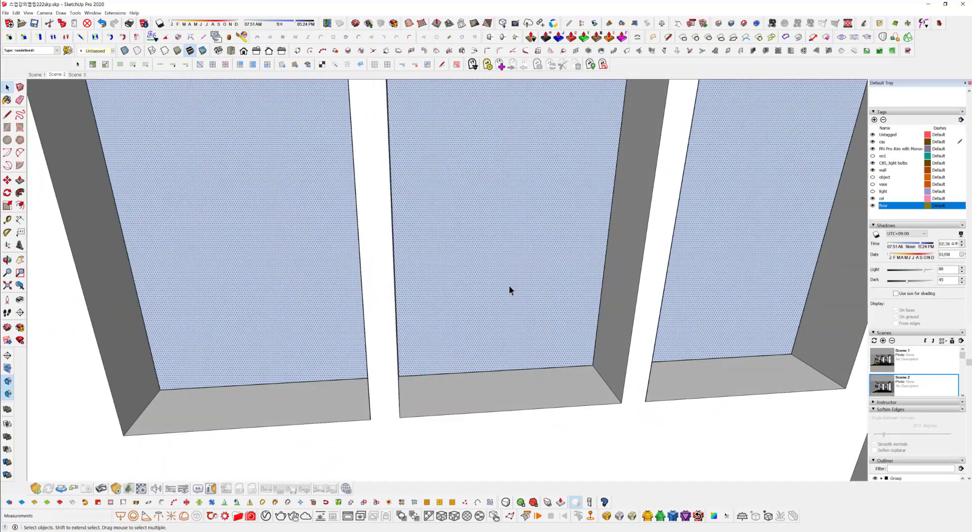
{"action": "right_click", "coordinate": [509, 285]}
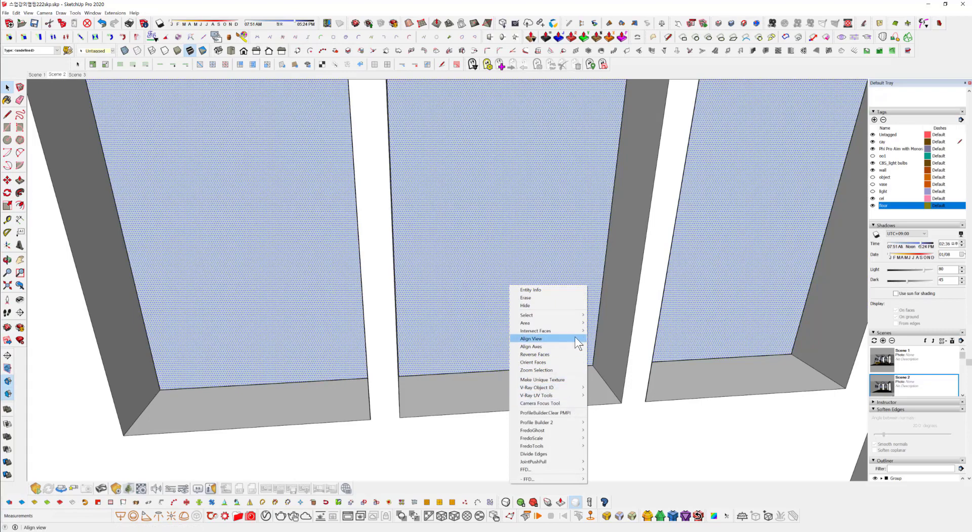
{"action": "mouse_move", "coordinate": [575, 330]}
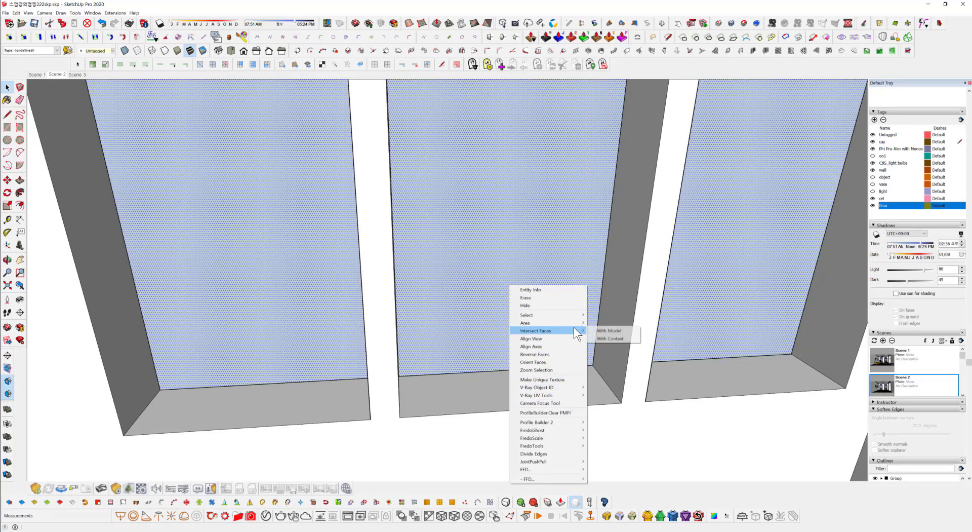
{"action": "left_click", "coordinate": [610, 330]}
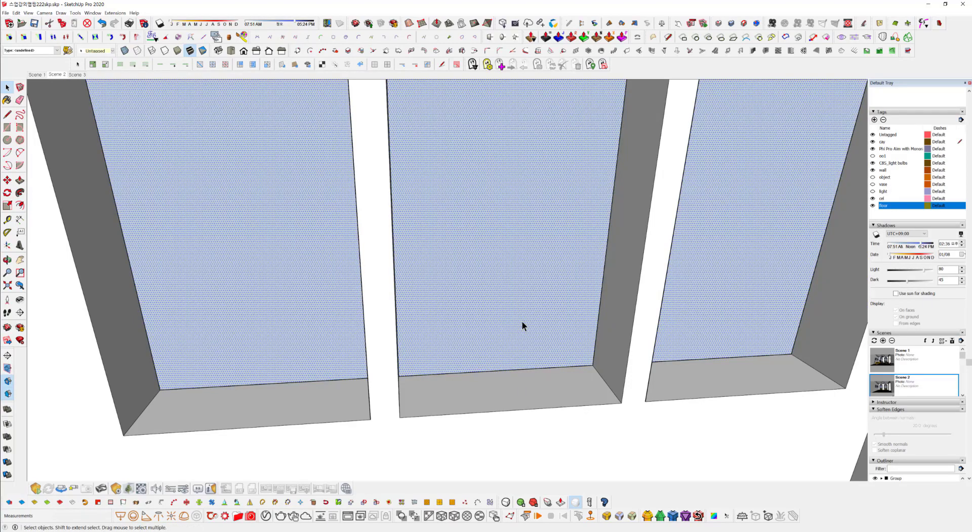
- Undo the last change and bring the adjoining room's three window recesses back into close view
{"action": "key", "text": "o"}
{"action": "left_click_drag", "start_coordinate": [547, 284], "coordinate": [275, 361]}
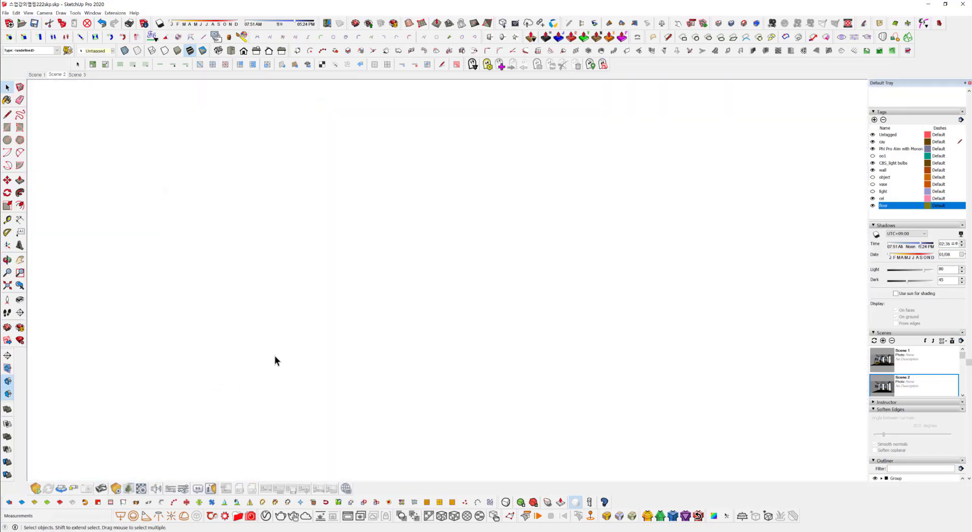
{"action": "left_click", "coordinate": [8, 286]}
{"action": "middle_click_drag", "start_coordinate": [433, 305], "coordinate": [140, 246]}
{"action": "left_click_drag", "start_coordinate": [140, 246], "coordinate": [361, 351]}
{"action": "key", "text": "space"}
{"action": "middle_click_drag", "start_coordinate": [360, 351], "coordinate": [431, 222]}
{"action": "key", "text": "ctrl+z"}
{"action": "scroll", "coordinate": [525, 266], "scroll_direction": "up", "scroll_amount": 5}
{"action": "scroll", "coordinate": [443, 253], "scroll_direction": "up", "scroll_amount": 2}
- Trace a line along the lower back edge of the middle window recess to separate its face
{"action": "left_click", "coordinate": [357, 358]}
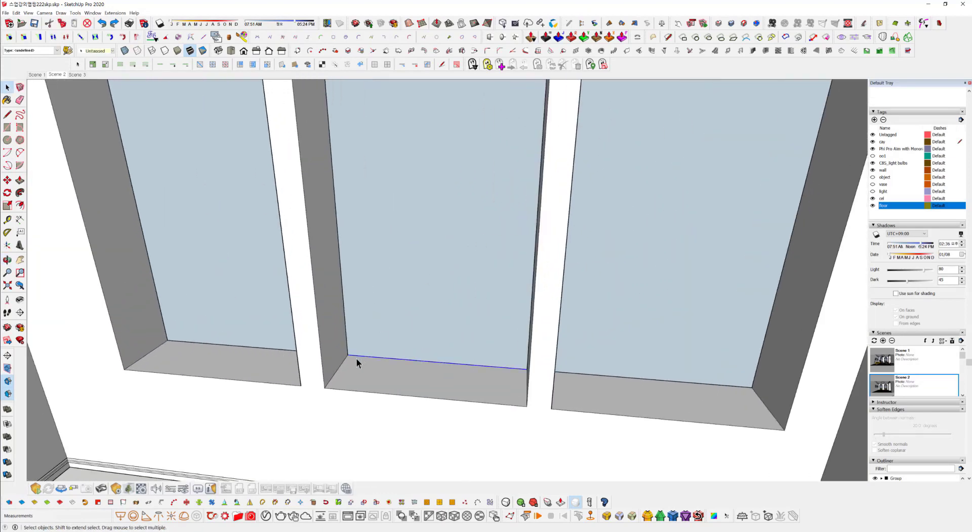
{"action": "left_click", "coordinate": [372, 367]}
{"action": "left_click", "coordinate": [367, 357]}
{"action": "key", "text": "l"}
{"action": "left_click", "coordinate": [348, 355]}
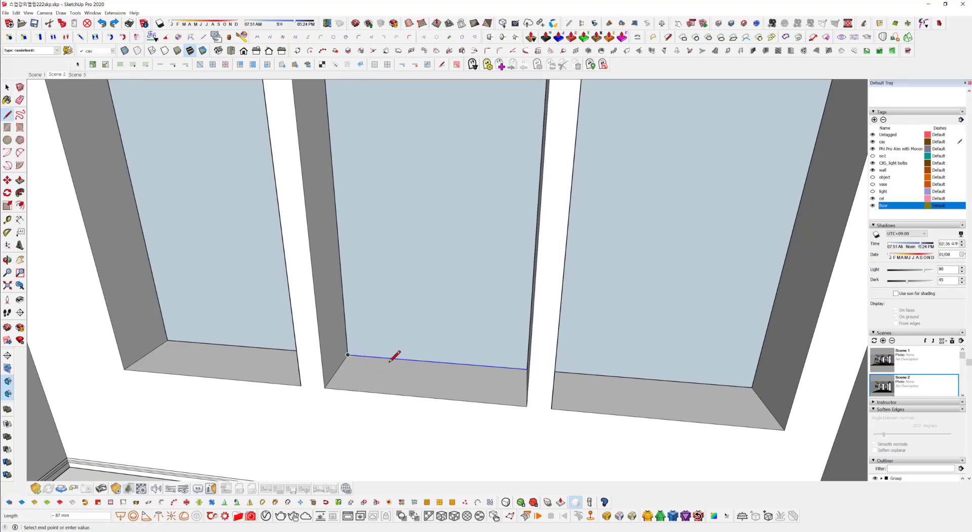
{"action": "middle_click_drag", "start_coordinate": [395, 354], "coordinate": [512, 343]}
{"action": "left_click", "coordinate": [532, 339]}
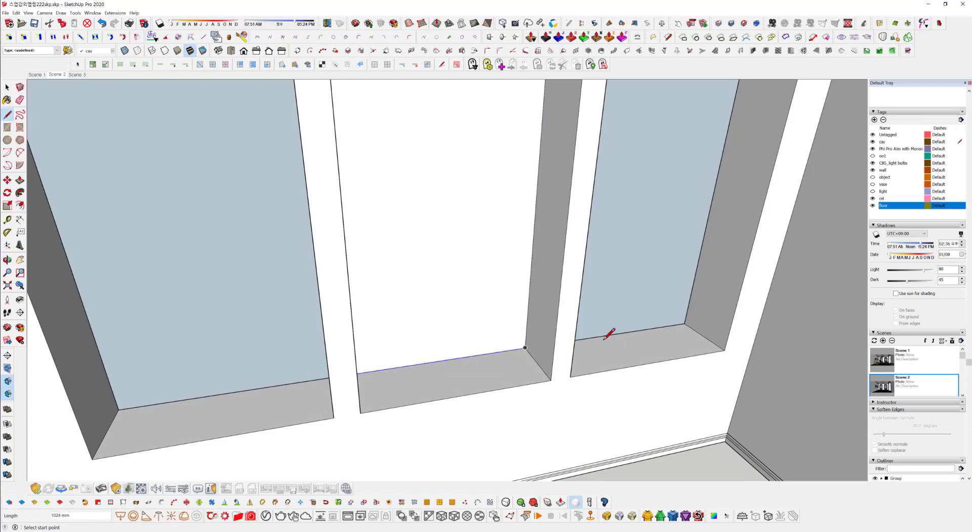
- Trace lines along the lower back edges of the two outer window recesses to separate their faces
{"action": "middle_click_drag", "start_coordinate": [609, 333], "coordinate": [513, 366]}
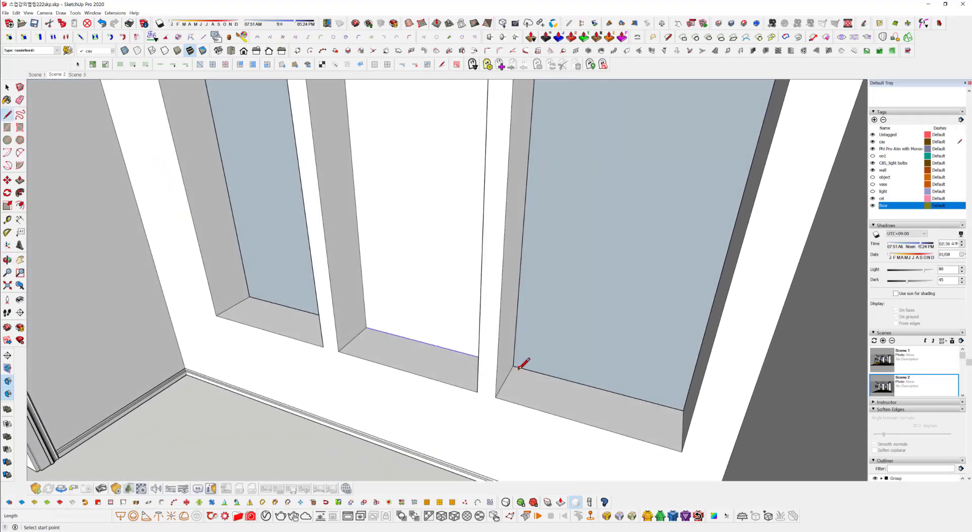
{"action": "scroll", "coordinate": [513, 365], "scroll_direction": "up", "scroll_amount": 1}
{"action": "left_click", "coordinate": [513, 365]}
{"action": "left_click", "coordinate": [704, 415]}
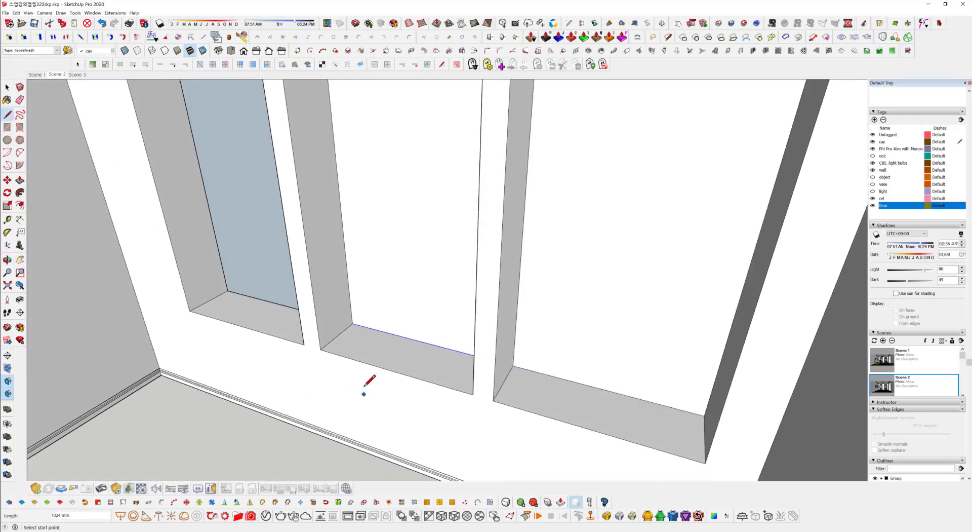
{"action": "mouse_move", "coordinate": [369, 382]}
{"action": "middle_mouse_down"}
{"action": "mouse_move", "coordinate": [536, 401]}
{"action": "mouse_move", "coordinate": [387, 328]}
{"action": "mouse_move", "coordinate": [499, 343]}
{"action": "middle_mouse_up"}
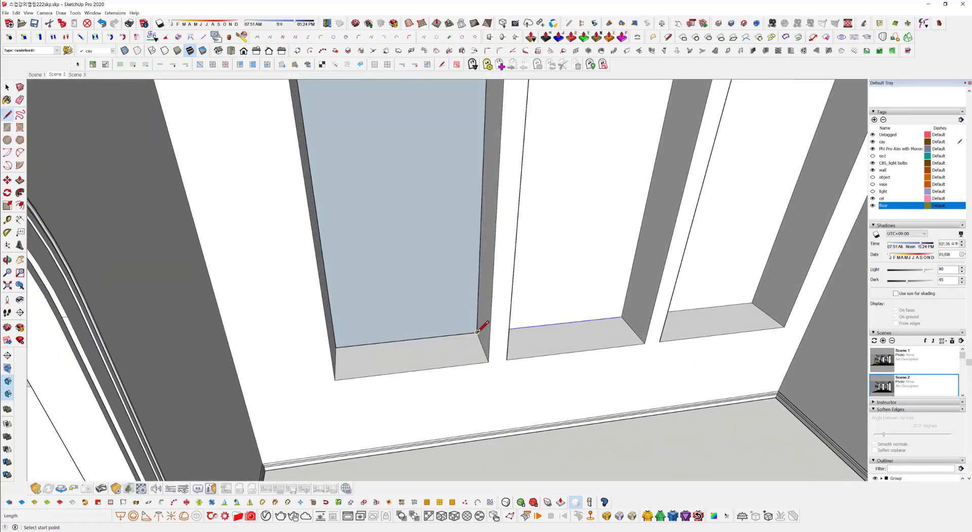
{"action": "left_click", "coordinate": [476, 332]}
{"action": "left_click", "coordinate": [336, 349]}
- Push the back face of the window recess nearest the arched doorway 106 mm through the wall
{"action": "middle_click_drag", "start_coordinate": [413, 353], "coordinate": [382, 282]}
{"action": "key", "text": "space"}
{"action": "left_click", "coordinate": [394, 292]}
{"action": "key", "text": "p"}
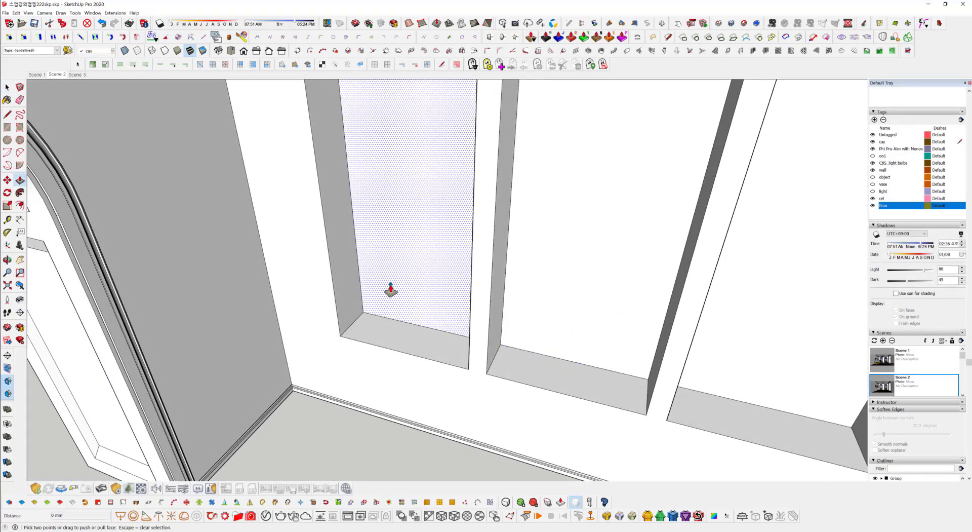
{"action": "left_click_drag", "start_coordinate": [390, 283], "coordinate": [403, 267]}
{"action": "left_click", "coordinate": [403, 265]}
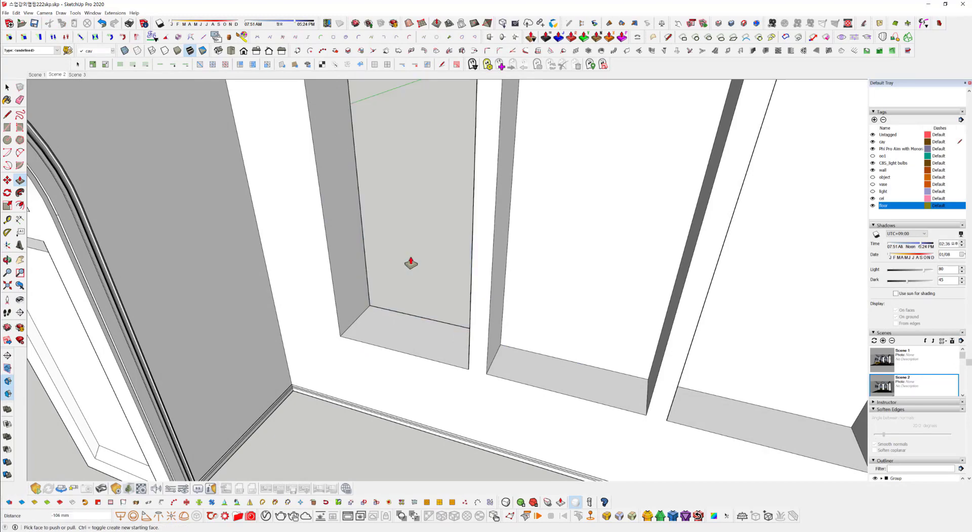
- Push the back faces of the other two window recesses through the wall by the same 106 mm
{"action": "middle_click_drag", "start_coordinate": [403, 264], "coordinate": [455, 246]}
{"action": "left_click", "coordinate": [576, 339]}
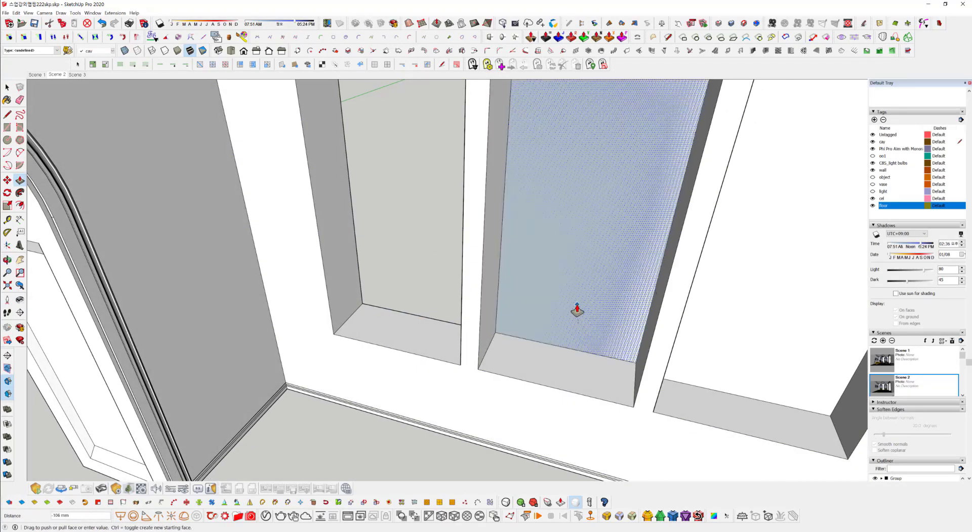
{"action": "left_click", "coordinate": [573, 310]}
{"action": "middle_click_drag", "start_coordinate": [716, 321], "coordinate": [523, 342]}
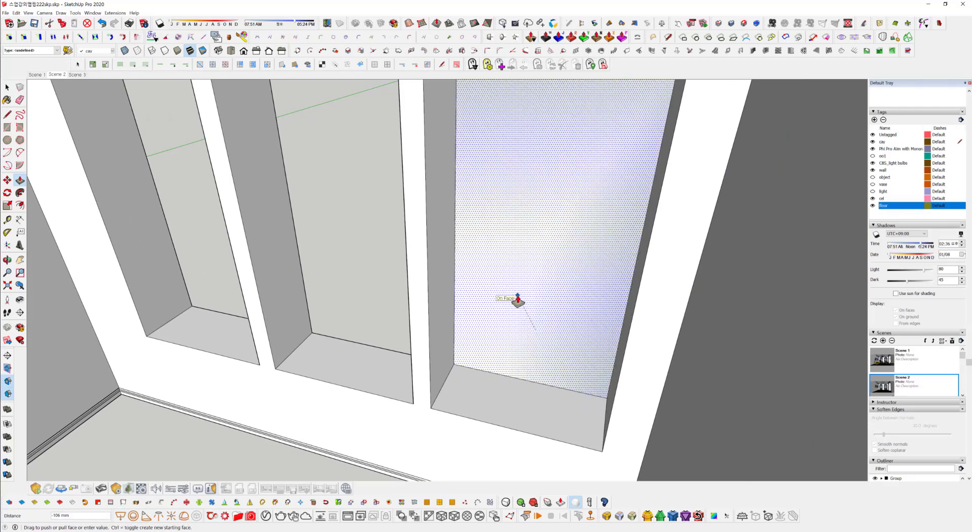
{"action": "left_click", "coordinate": [512, 300]}
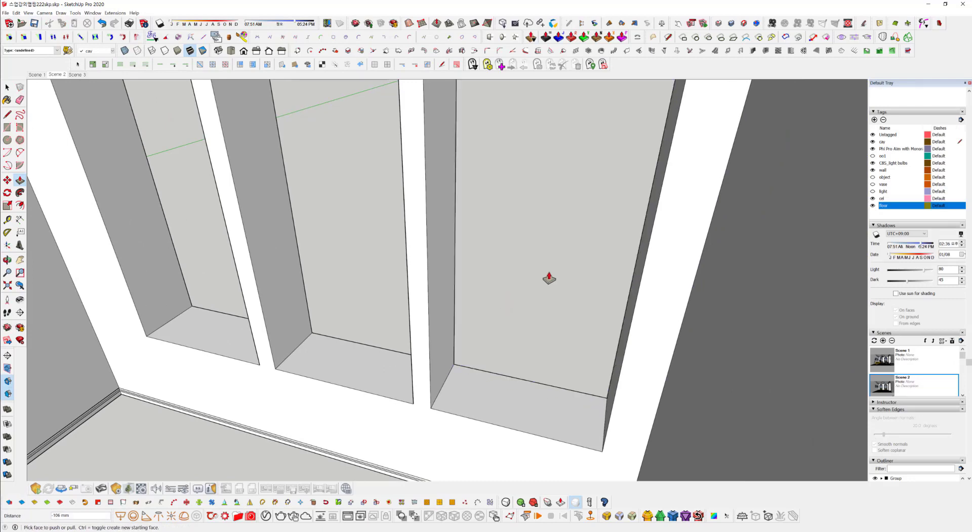
{"action": "scroll", "coordinate": [549, 278], "scroll_direction": "down", "scroll_amount": 6}
{"action": "key", "text": "space"}
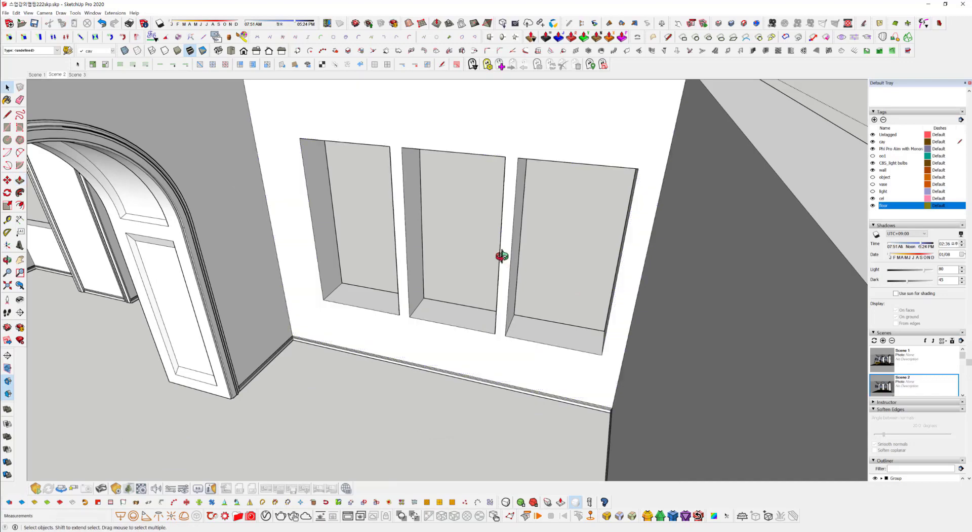
- Inspect the three window openings from above the walls and return to Scene 2
{"action": "middle_click_drag", "start_coordinate": [501, 256], "coordinate": [810, 292]}
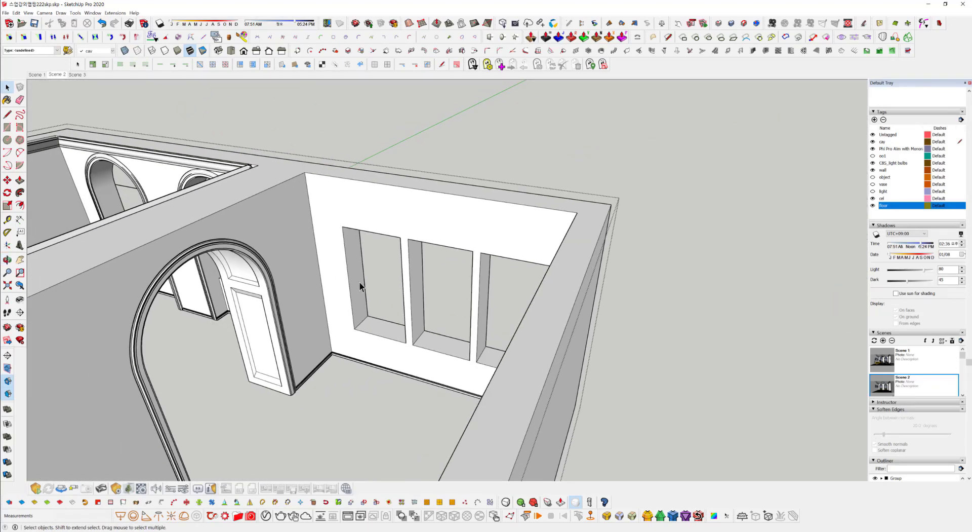
{"action": "scroll", "coordinate": [360, 282], "scroll_direction": "up", "scroll_amount": 3}
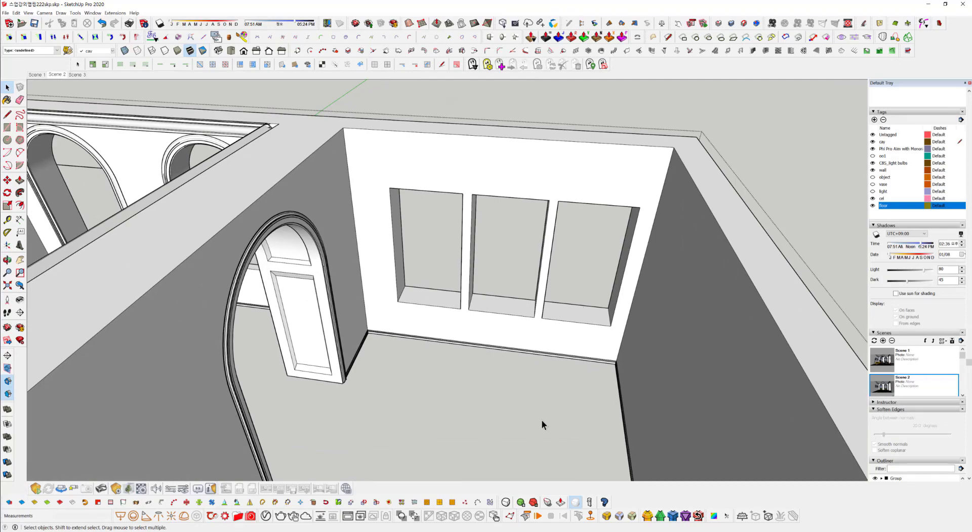
{"action": "middle_click_drag", "start_coordinate": [542, 425], "coordinate": [577, 309]}
{"action": "left_click", "coordinate": [412, 154]}
{"action": "middle_click_drag", "start_coordinate": [388, 392], "coordinate": [354, 274]}
{"action": "left_click", "coordinate": [53, 75]}
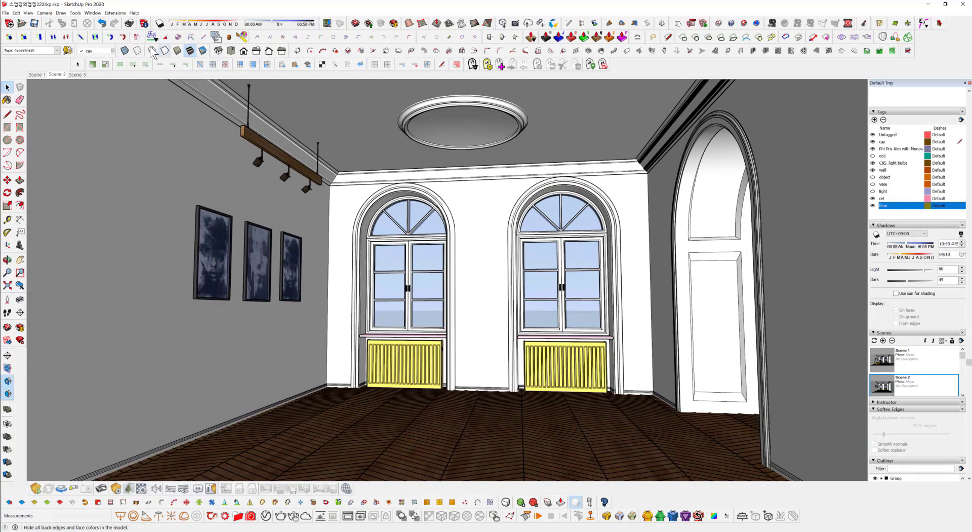
- Turn the shadows on, try the date 01/12, and set the date to 12/31 and the time to 02:51 PM
{"action": "left_click", "coordinate": [160, 24]}
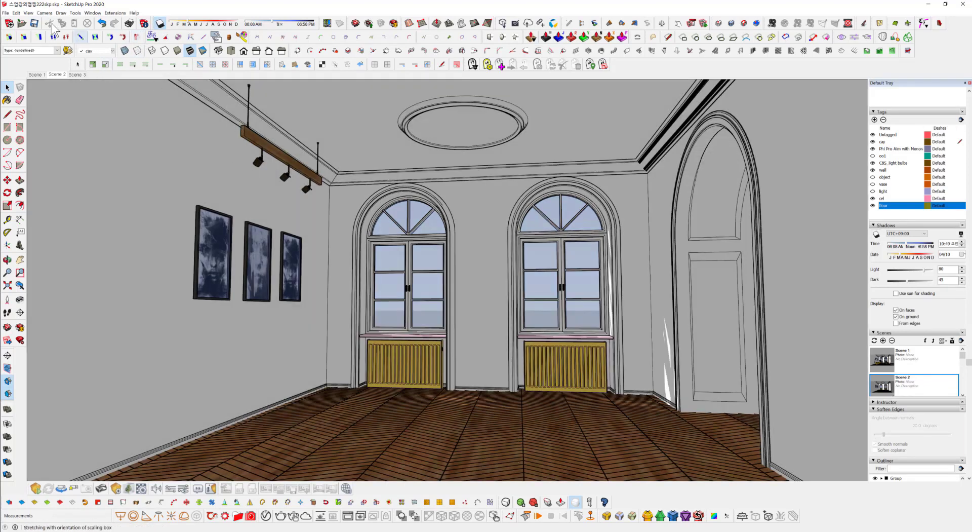
{"action": "left_click_drag", "start_coordinate": [191, 26], "coordinate": [174, 26]}
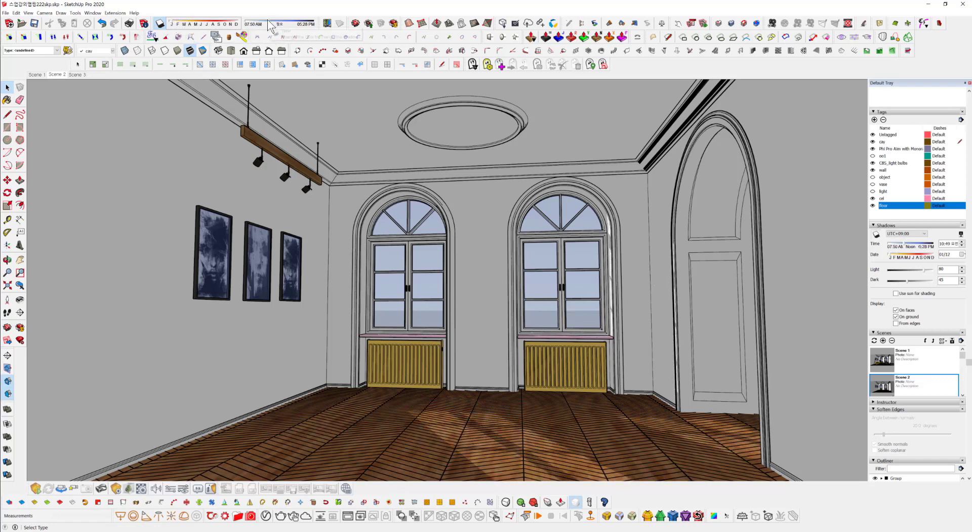
{"action": "left_click_drag", "start_coordinate": [273, 26], "coordinate": [286, 27]}
{"action": "left_click_drag", "start_coordinate": [390, 278], "coordinate": [423, 208]}
{"action": "key", "text": "space"}
{"action": "left_click_drag", "start_coordinate": [194, 24], "coordinate": [295, 26]}
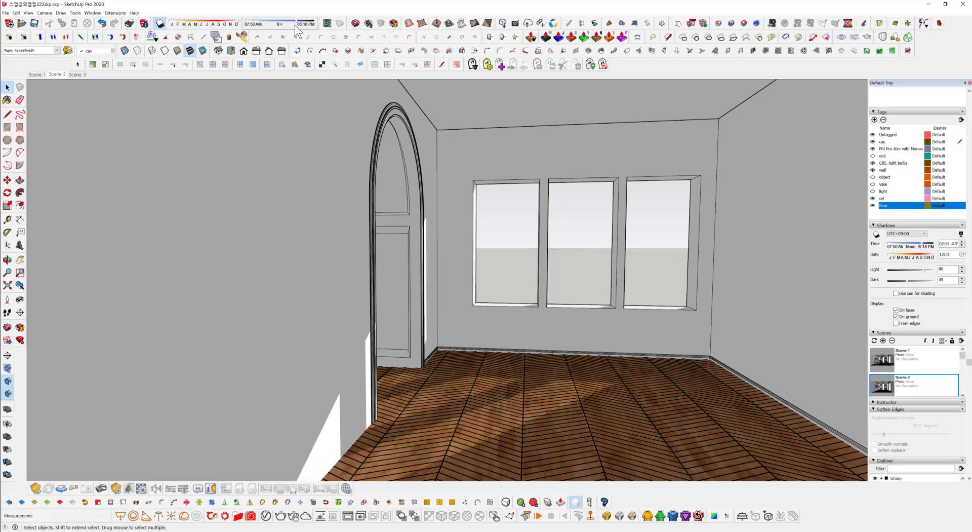
- Set the shadow time to 03:33 PM while viewing the room with the arched windows
{"action": "middle_click_drag", "start_coordinate": [248, 132], "coordinate": [738, 182]}
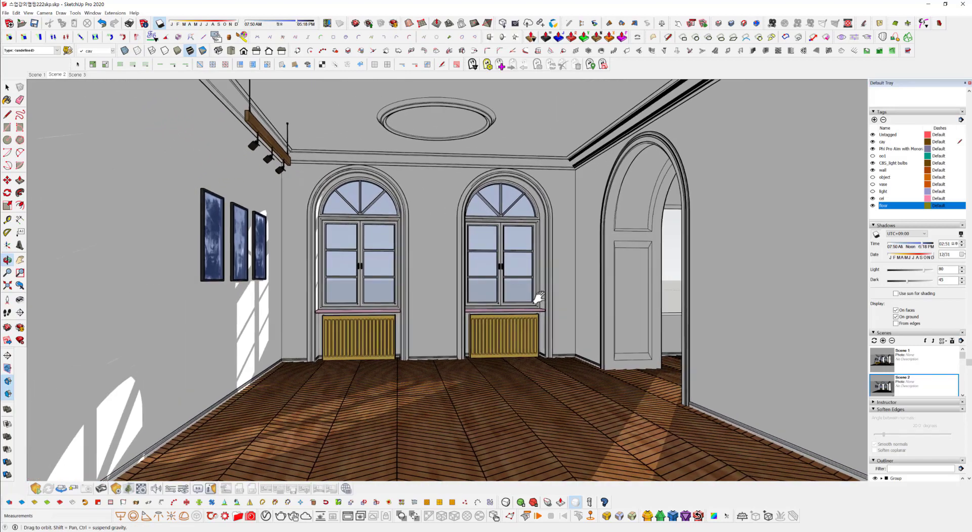
{"action": "key", "text": "space"}
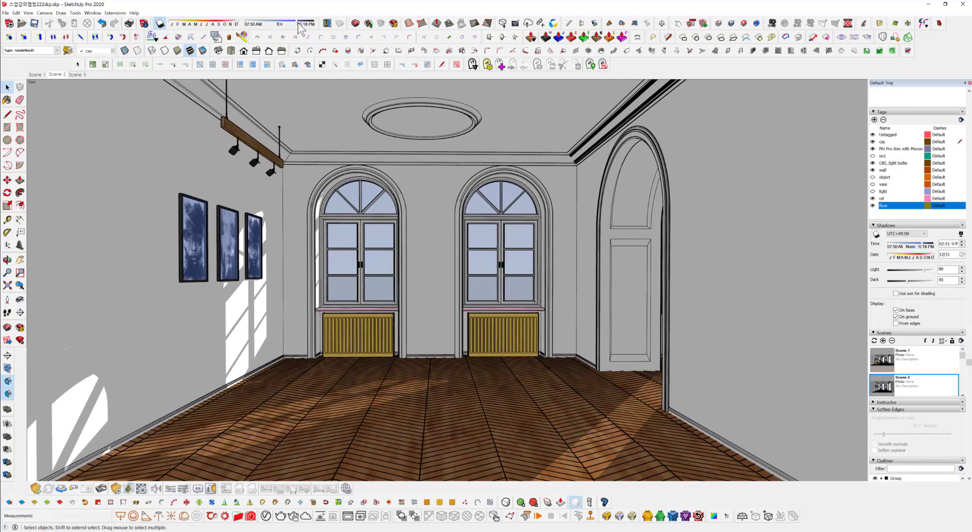
{"action": "left_click_drag", "start_coordinate": [306, 29], "coordinate": [301, 28]}
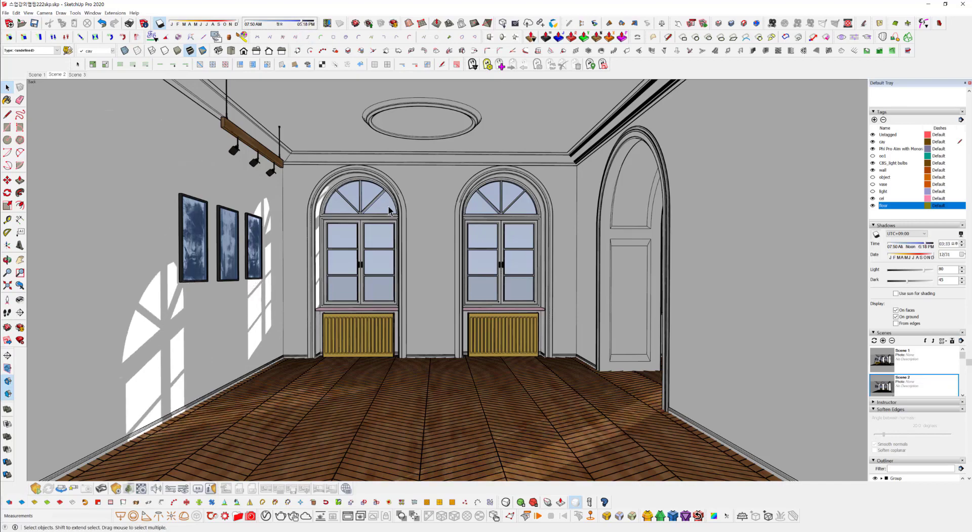
- Reframe the arched windows and sunlit picture wall, update Scene 2 with this view, and recall the scene from a shifted view
{"action": "middle_click_drag", "start_coordinate": [403, 247], "coordinate": [372, 233]}
{"action": "scroll", "coordinate": [379, 236], "scroll_direction": "up", "scroll_amount": 3}
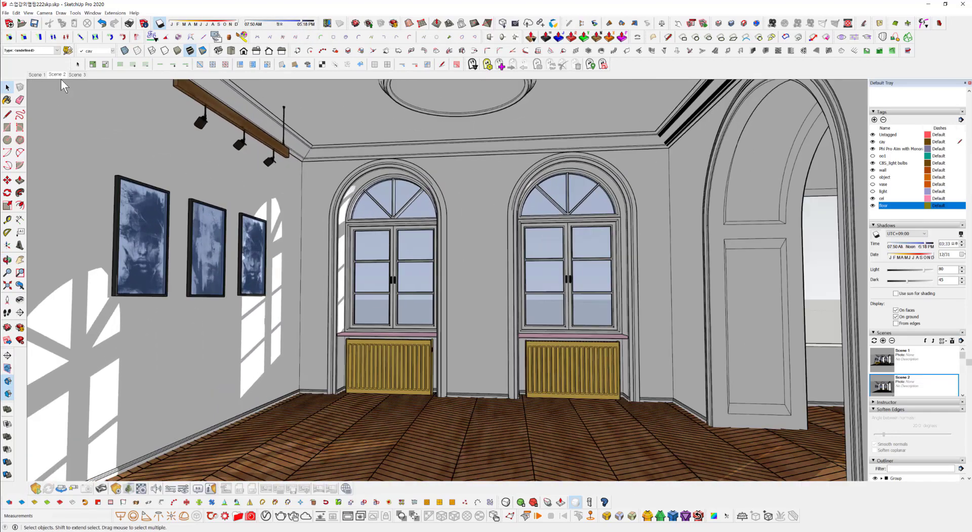
{"action": "middle_click_drag", "start_coordinate": [344, 324], "coordinate": [348, 274]}
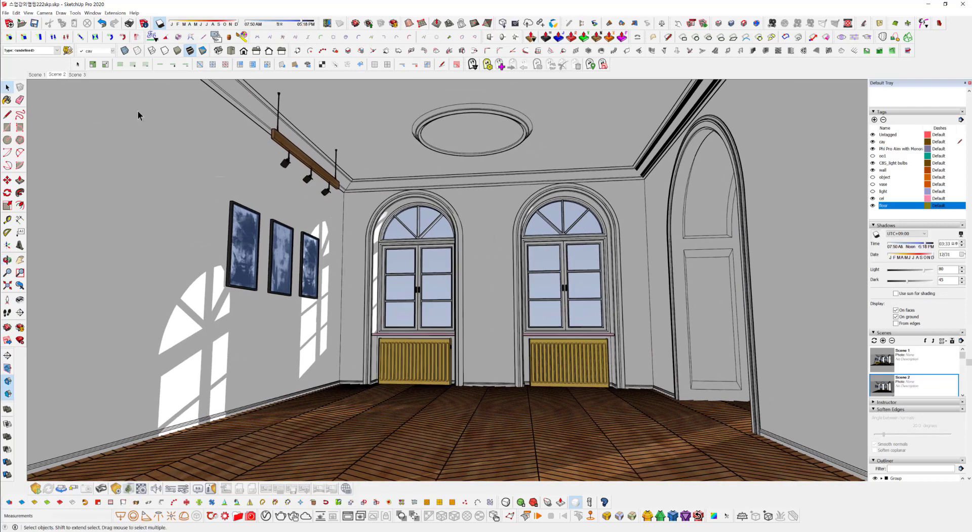
{"action": "middle_click_drag", "start_coordinate": [301, 225], "coordinate": [275, 217]}
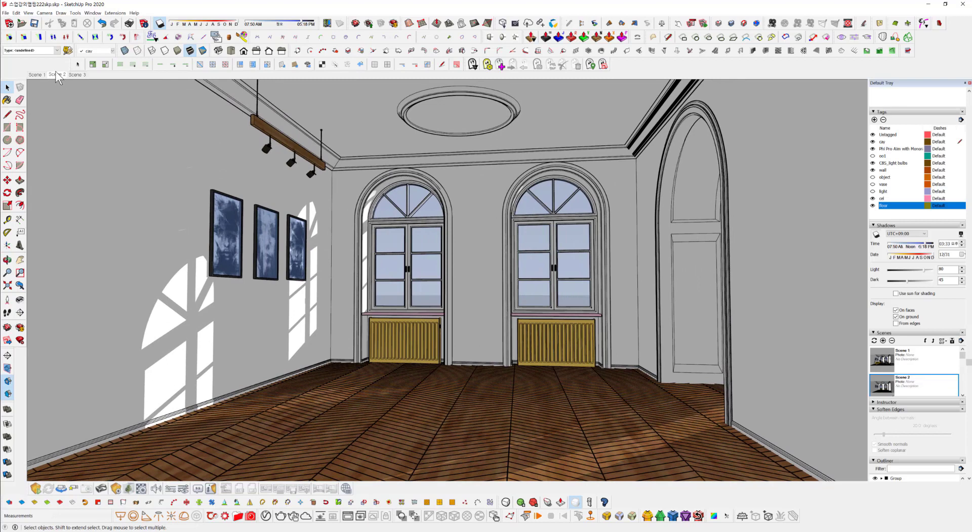
{"action": "right_click", "coordinate": [52, 75]}
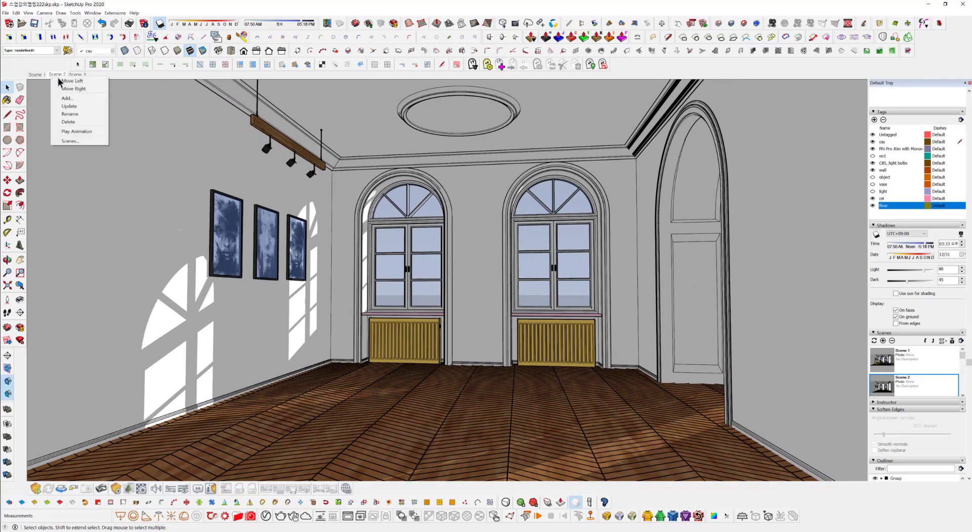
{"action": "left_click", "coordinate": [70, 106]}
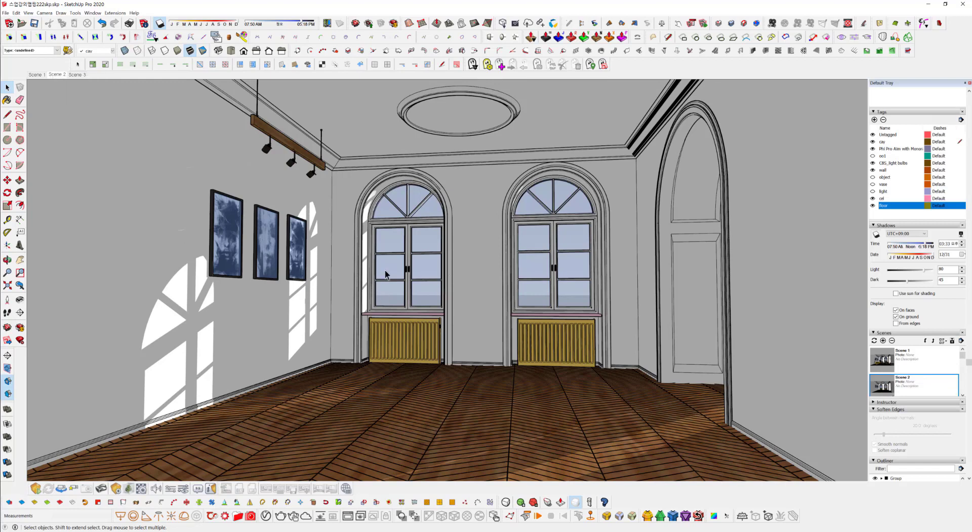
{"action": "middle_click_drag", "start_coordinate": [452, 315], "coordinate": [441, 314]}
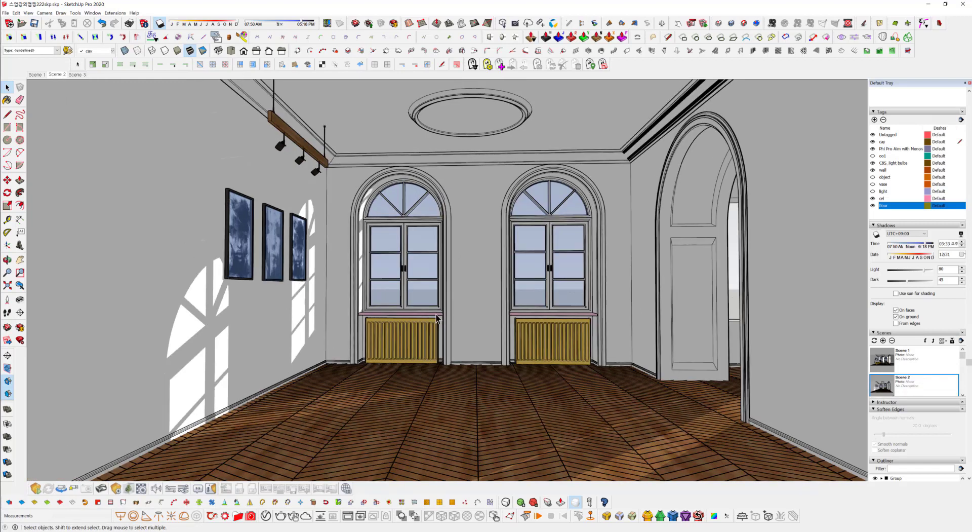
{"action": "left_click", "coordinate": [75, 76]}
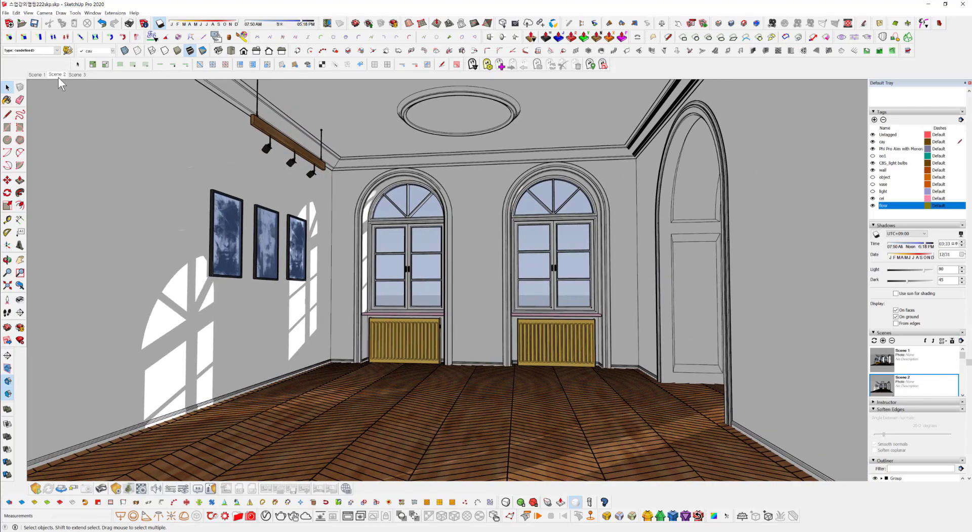
- Review the furniture-only Scene 3 and the fully furnished Scene 1, and return to Scene 2
{"action": "left_click", "coordinate": [81, 74]}
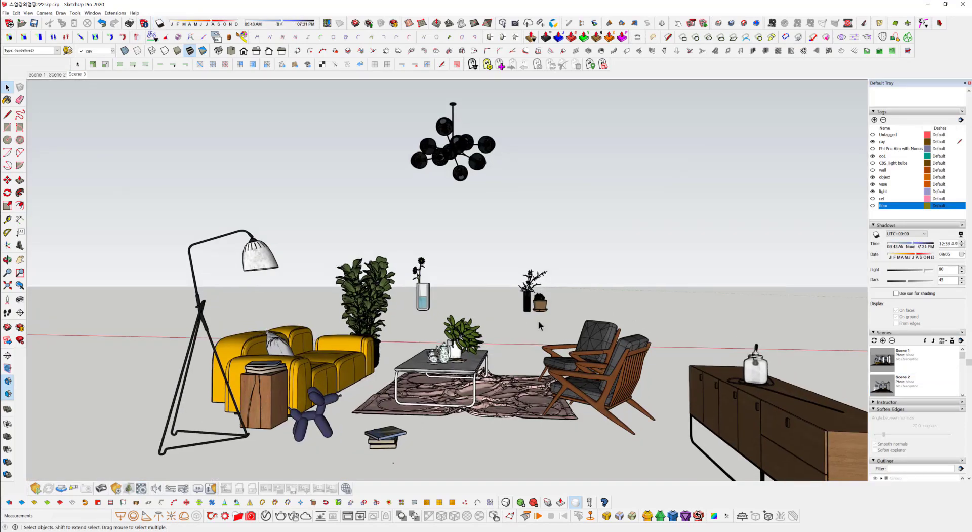
{"action": "left_click", "coordinate": [35, 74]}
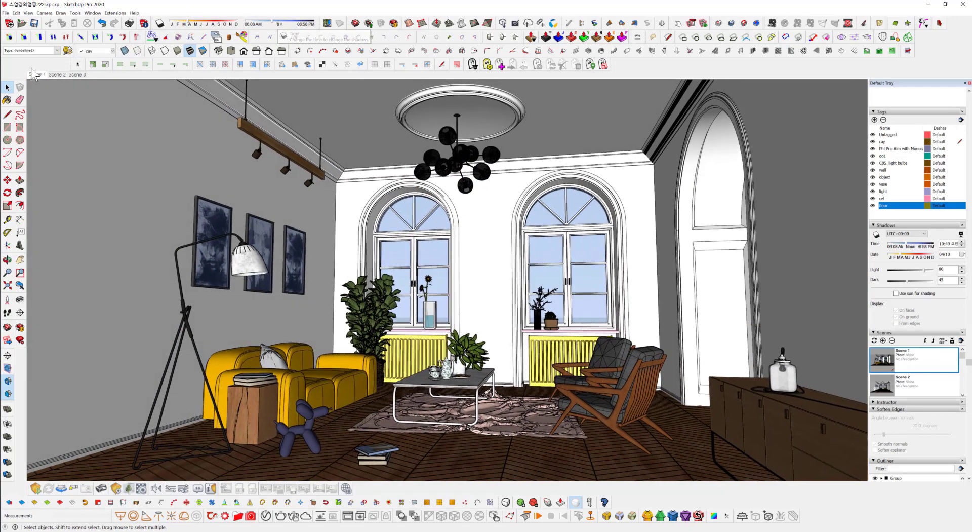
{"action": "left_click", "coordinate": [54, 74]}
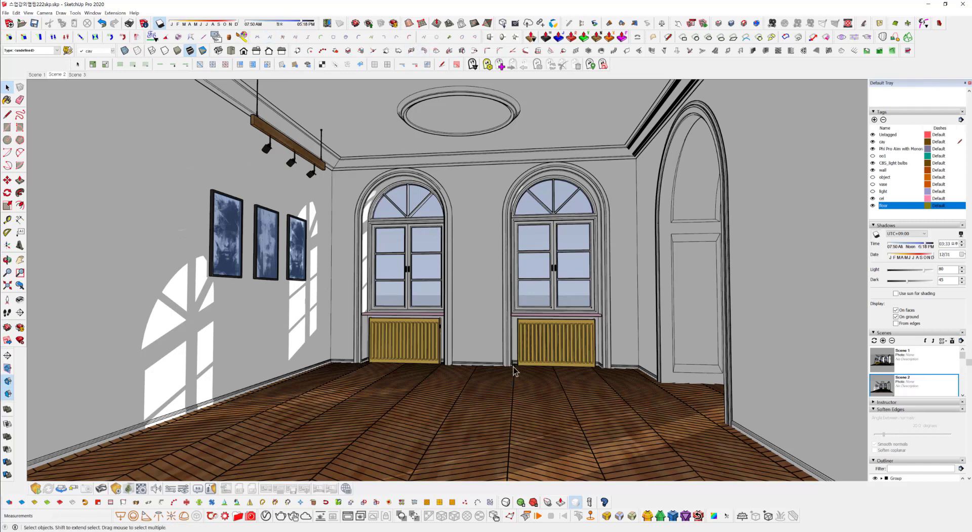
- Turn the shadows off and view the reference interior photo 01.jpg in FastStone Image Viewer
{"action": "left_click", "coordinate": [160, 23]}
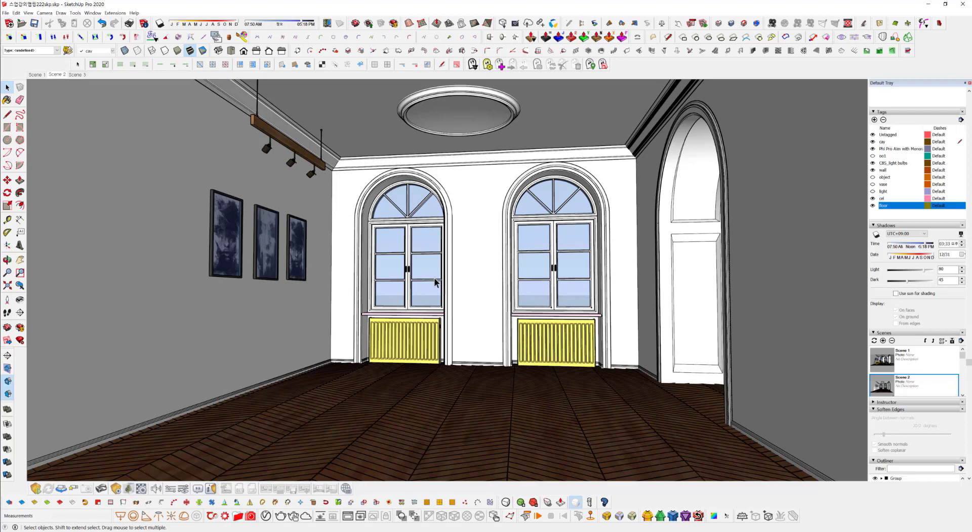
{"action": "mouse_move", "coordinate": [0, 121]}
{"action": "left_mouse_down"}
{"action": "mouse_move", "coordinate": [459, 101]}
{"action": "mouse_move", "coordinate": [312, 9]}
{"action": "left_mouse_up"}
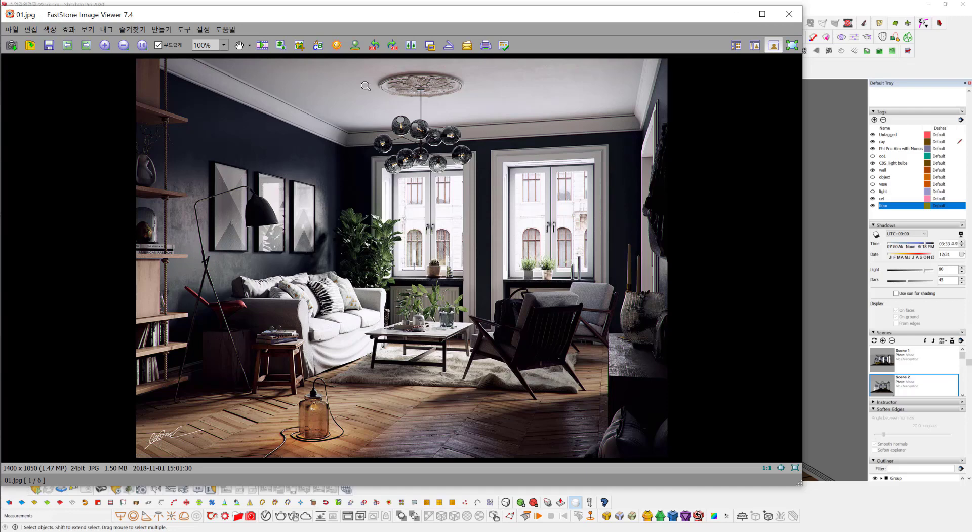
{"action": "key", "text": "Escape"}
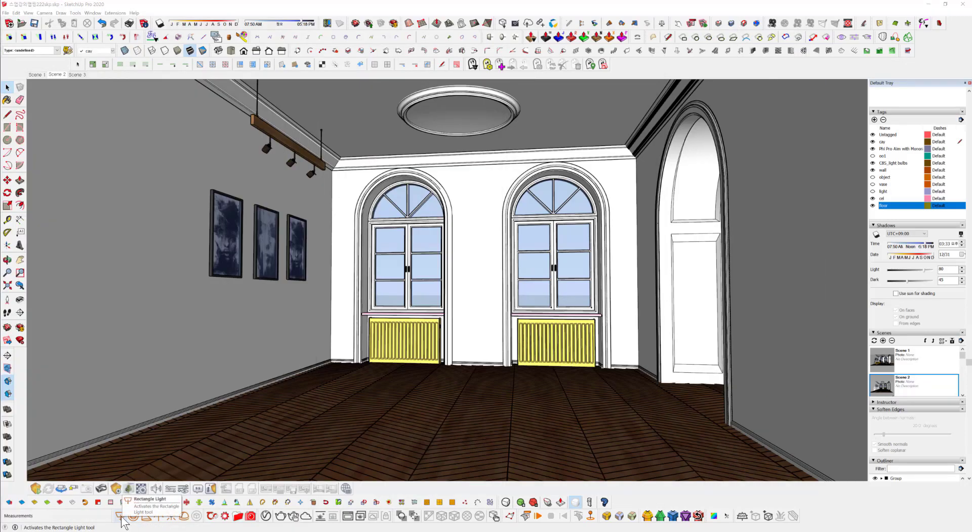
- Draw a V-Ray rectangle light across the ceiling beside the round medallion
{"action": "mouse_move", "coordinate": [471, 273]}
{"action": "middle_mouse_down"}
{"action": "mouse_move", "coordinate": [477, 269]}
{"action": "mouse_move", "coordinate": [491, 308]}
{"action": "mouse_move", "coordinate": [489, 268]}
{"action": "middle_mouse_up"}
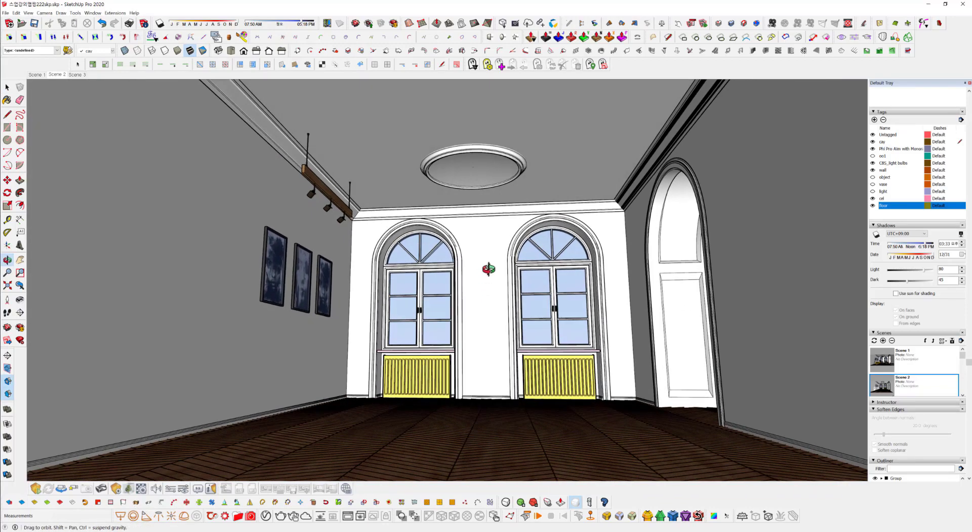
{"action": "left_click", "coordinate": [120, 516]}
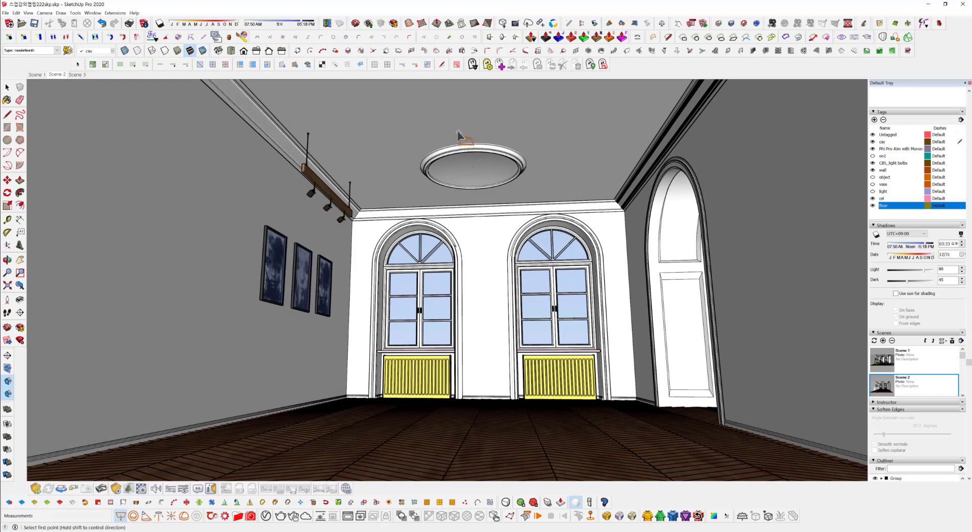
{"action": "left_click", "coordinate": [415, 112]}
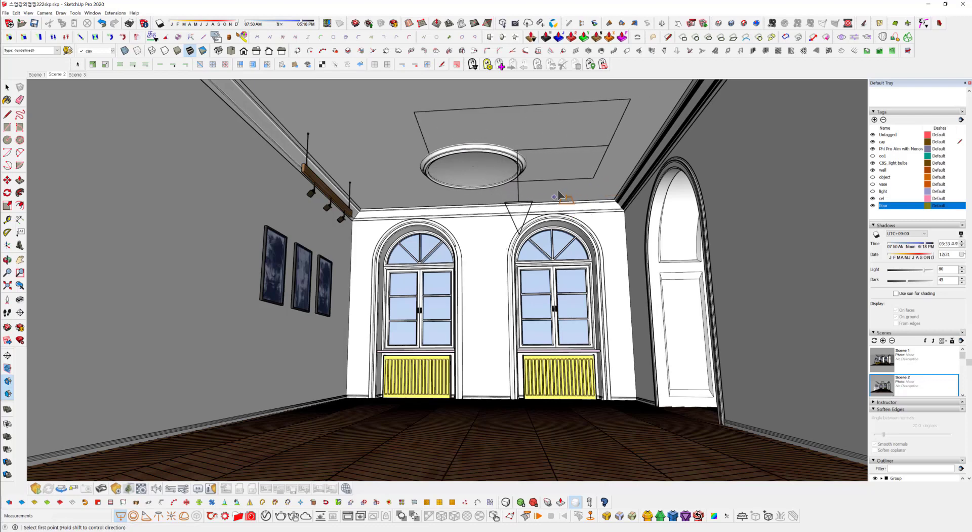
- Move the rectangle light across the ceiling away from the window wall and lower it about 94 mm
{"action": "middle_click_drag", "start_coordinate": [577, 185], "coordinate": [590, 232]}
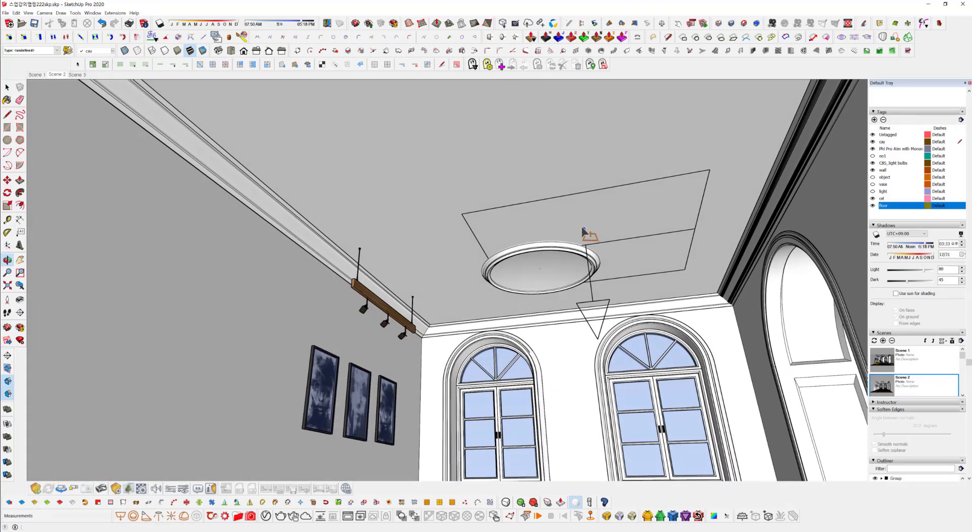
{"action": "key", "text": "space"}
{"action": "left_click", "coordinate": [565, 197]}
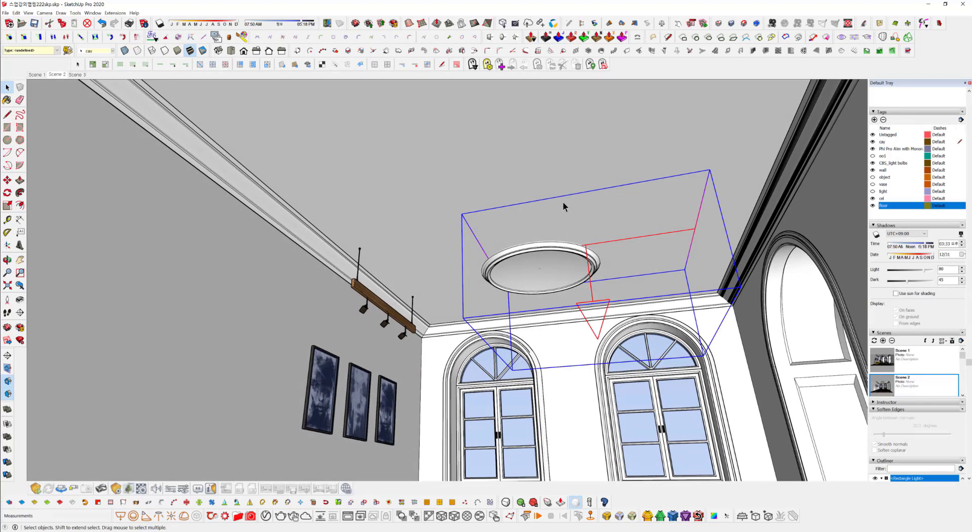
{"action": "key", "text": "m"}
{"action": "left_click", "coordinate": [579, 213]}
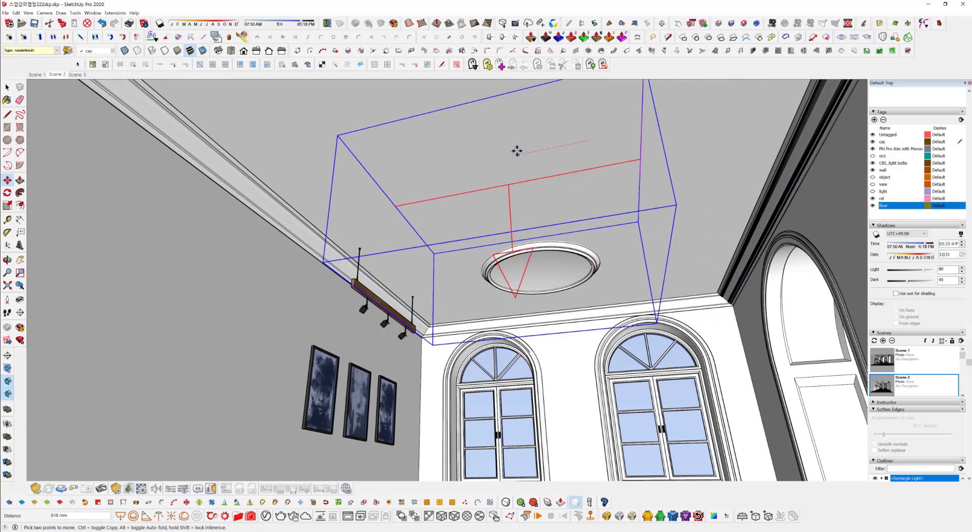
{"action": "middle_click_drag", "start_coordinate": [517, 152], "coordinate": [540, 299]}
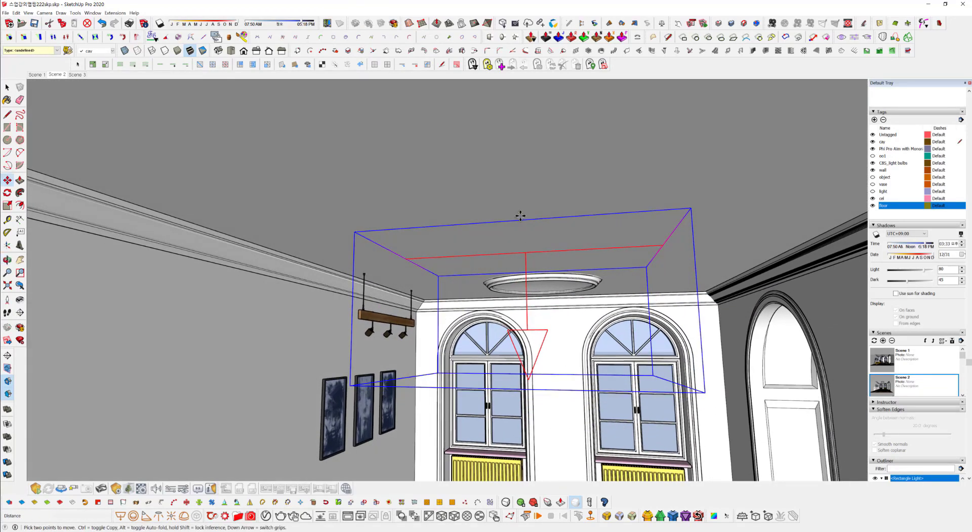
{"action": "left_click", "coordinate": [519, 215]}
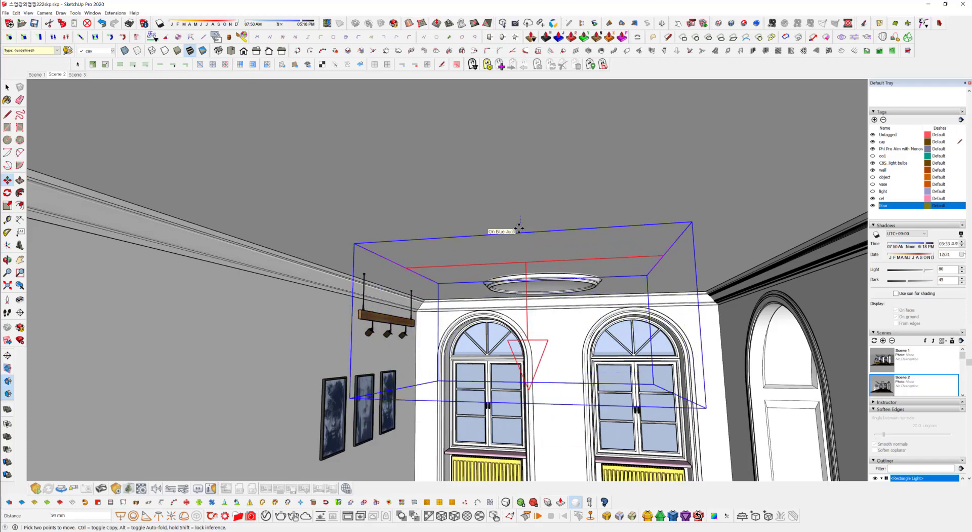
{"action": "left_click", "coordinate": [519, 229]}
- Shift the rectangle light under the round ceiling medallion and check its placement in Scene 2
{"action": "middle_click_drag", "start_coordinate": [534, 317], "coordinate": [481, 124]}
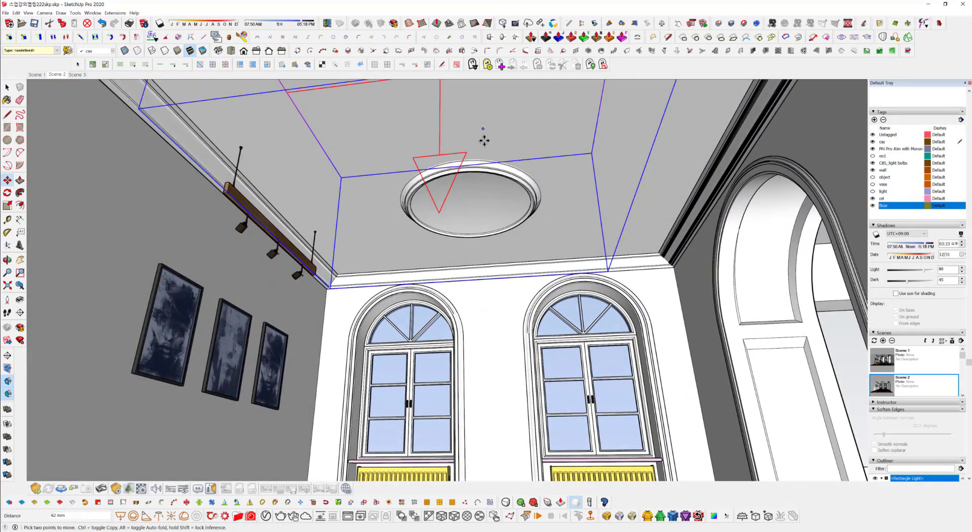
{"action": "left_click", "coordinate": [484, 135]}
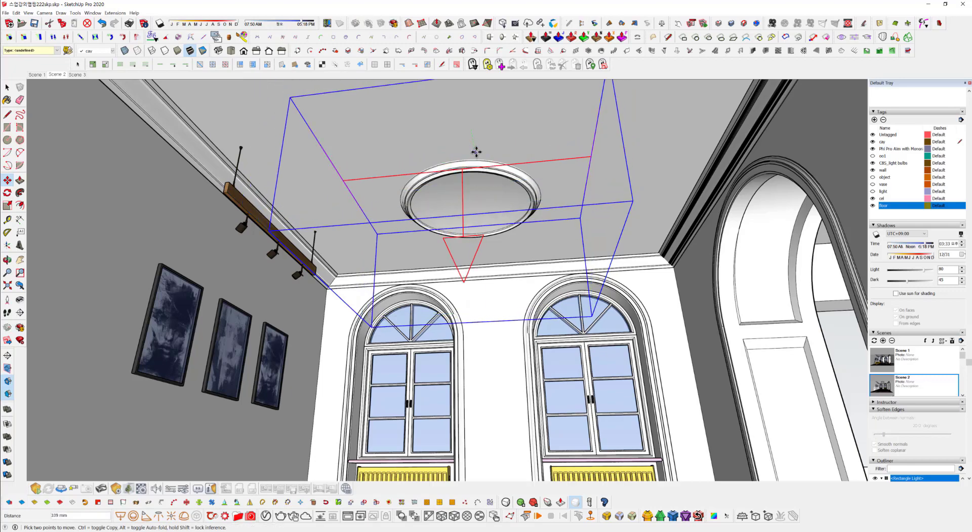
{"action": "middle_click_drag", "start_coordinate": [468, 212], "coordinate": [434, 274]}
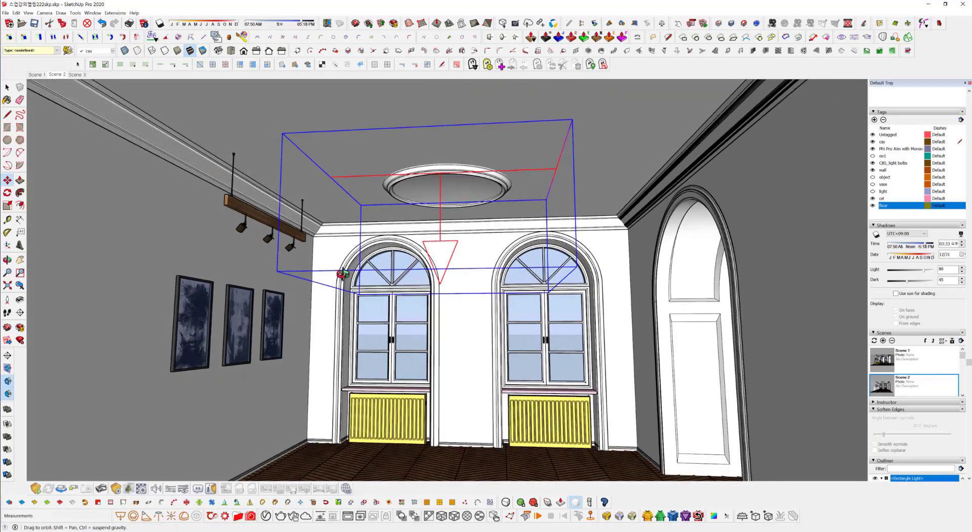
{"action": "scroll", "coordinate": [345, 269], "scroll_direction": "down", "scroll_amount": 3}
{"action": "left_click", "coordinate": [56, 74]}
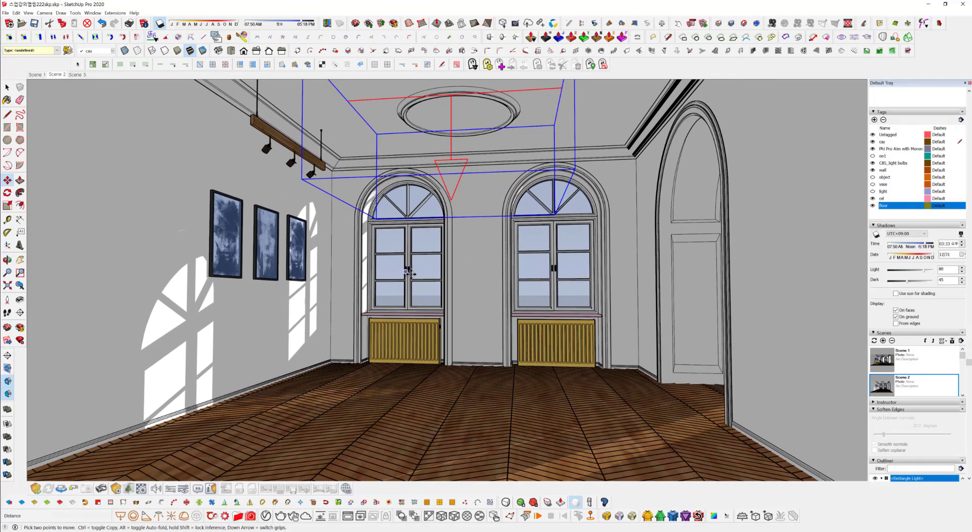
{"action": "mouse_move", "coordinate": [405, 276]}
{"action": "middle_mouse_down"}
{"action": "mouse_move", "coordinate": [397, 321]}
{"action": "mouse_move", "coordinate": [411, 290]}
{"action": "mouse_move", "coordinate": [405, 342]}
{"action": "mouse_move", "coordinate": [406, 276]}
{"action": "middle_mouse_up"}
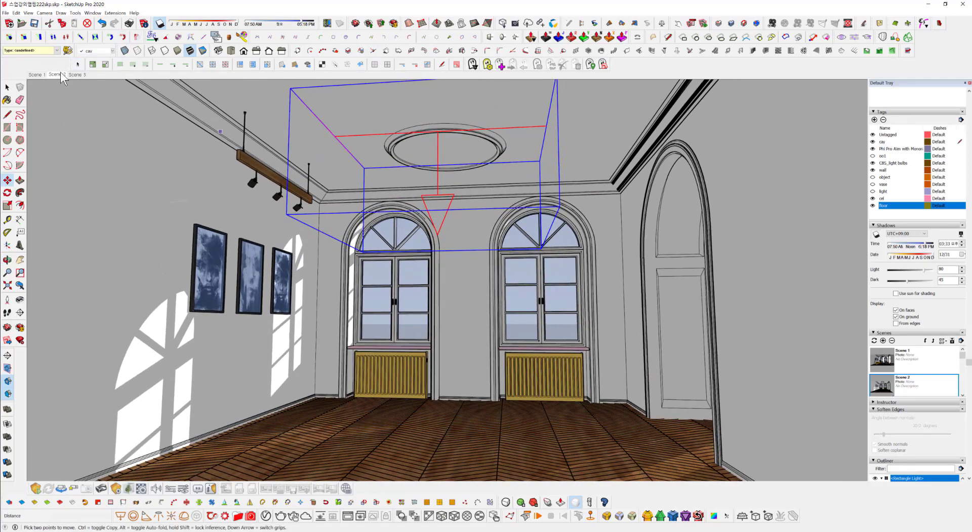
- Deselect the rectangle light by selecting the room's wall group instead
{"action": "left_click", "coordinate": [89, 52]}
{"action": "left_click", "coordinate": [80, 108]}
{"action": "key", "text": "space"}
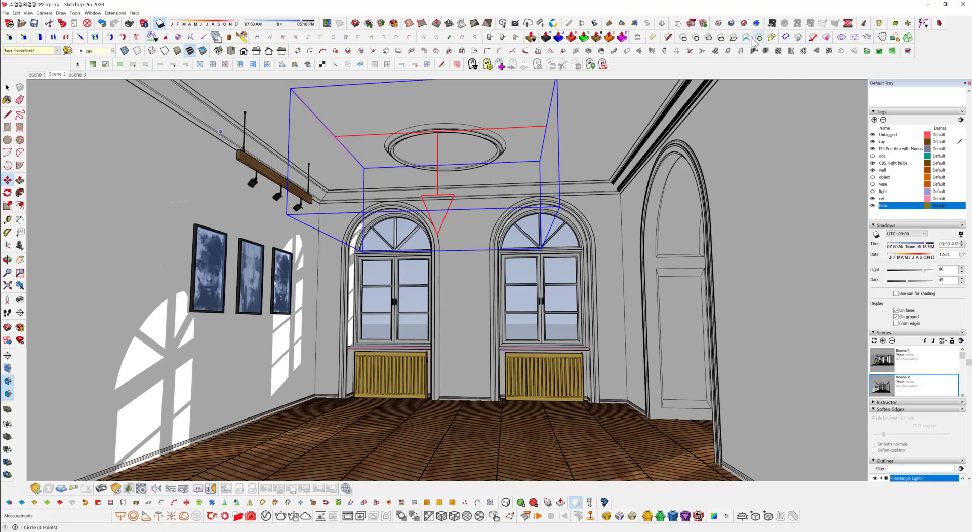
{"action": "left_click", "coordinate": [472, 331]}
{"action": "mouse_move", "coordinate": [490, 351]}
{"action": "middle_mouse_down"}
{"action": "mouse_move", "coordinate": [473, 341]}
{"action": "mouse_move", "coordinate": [478, 364]}
{"action": "middle_mouse_up"}
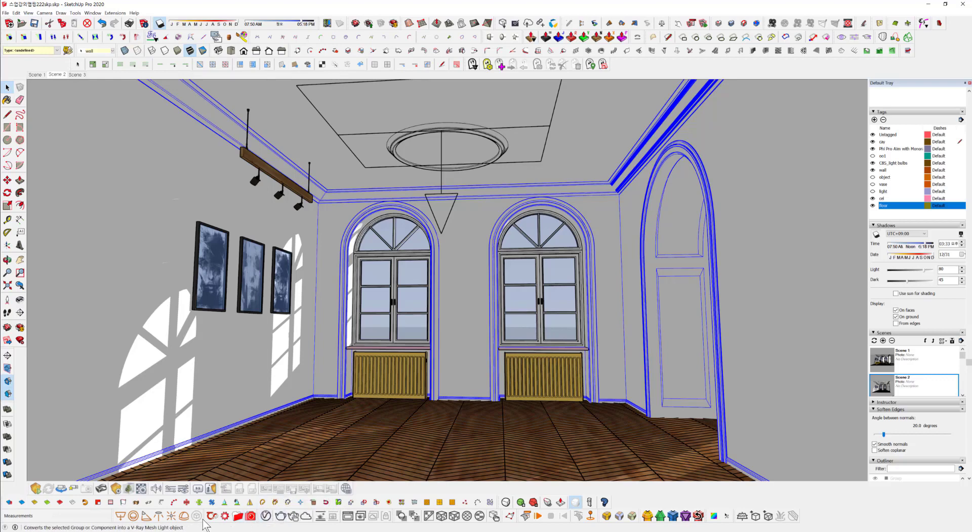
- Float the V-Ray for SketchUp toolbar over the model and open the V-Ray Asset Editor with its material library expanded
{"action": "left_click_drag", "start_coordinate": [205, 517], "coordinate": [808, 522]}
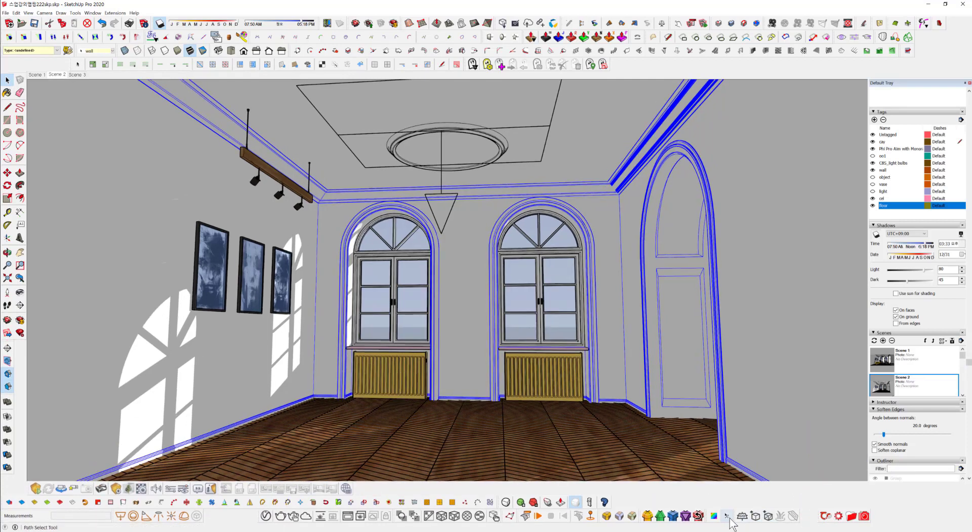
{"action": "mouse_move", "coordinate": [732, 508]}
{"action": "left_mouse_down"}
{"action": "mouse_move", "coordinate": [205, 517]}
{"action": "mouse_move", "coordinate": [194, 414]}
{"action": "left_mouse_up"}
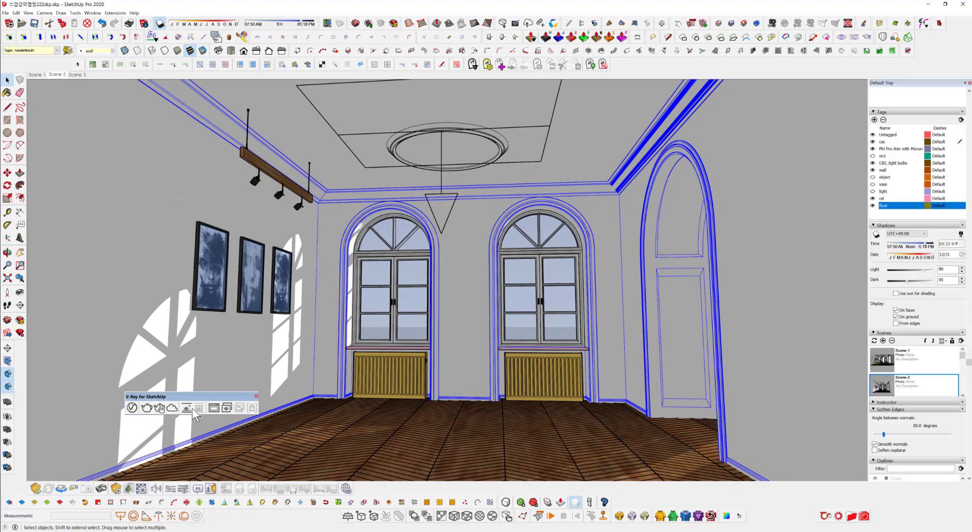
{"action": "left_click", "coordinate": [133, 407]}
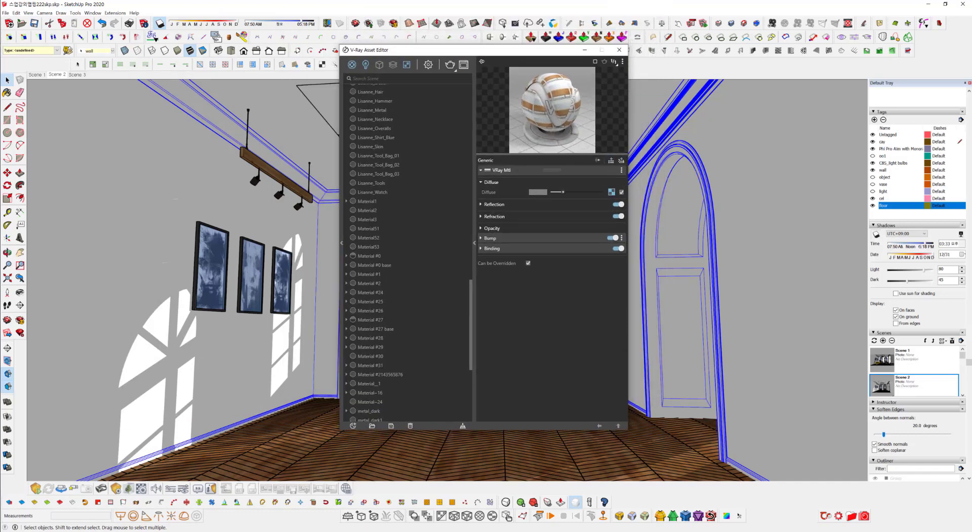
{"action": "left_click", "coordinate": [341, 243]}
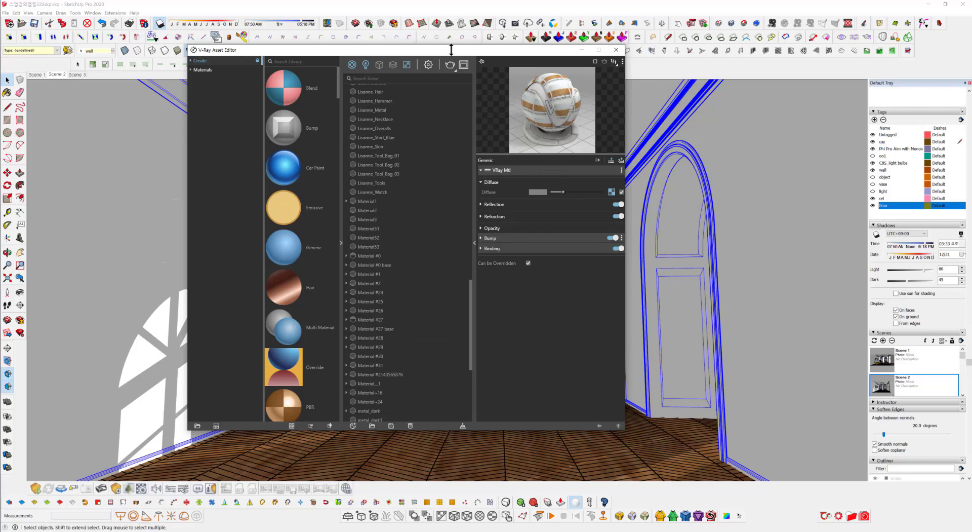
{"action": "left_click_drag", "start_coordinate": [457, 51], "coordinate": [481, 96]}
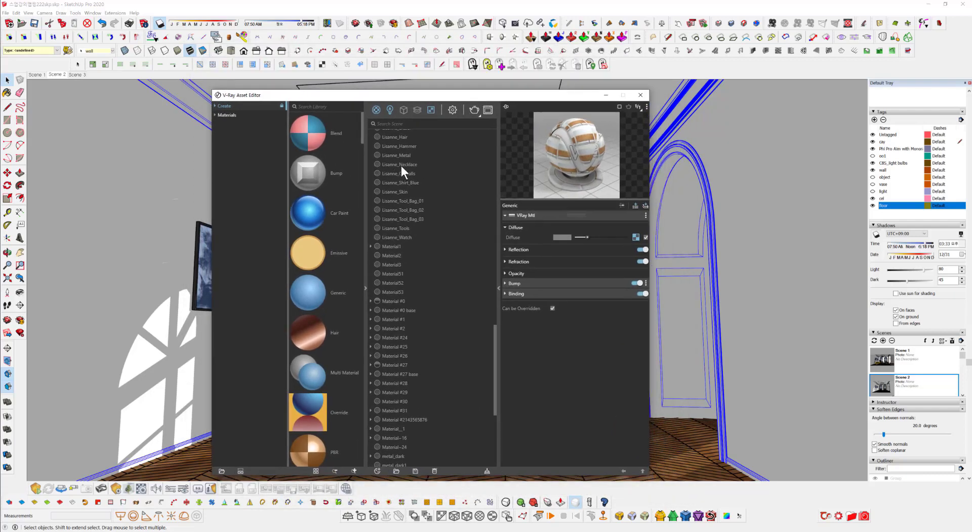
- Examine the scene's materials and lights lists in the V-Ray Asset Editor
{"action": "left_click", "coordinate": [378, 107]}
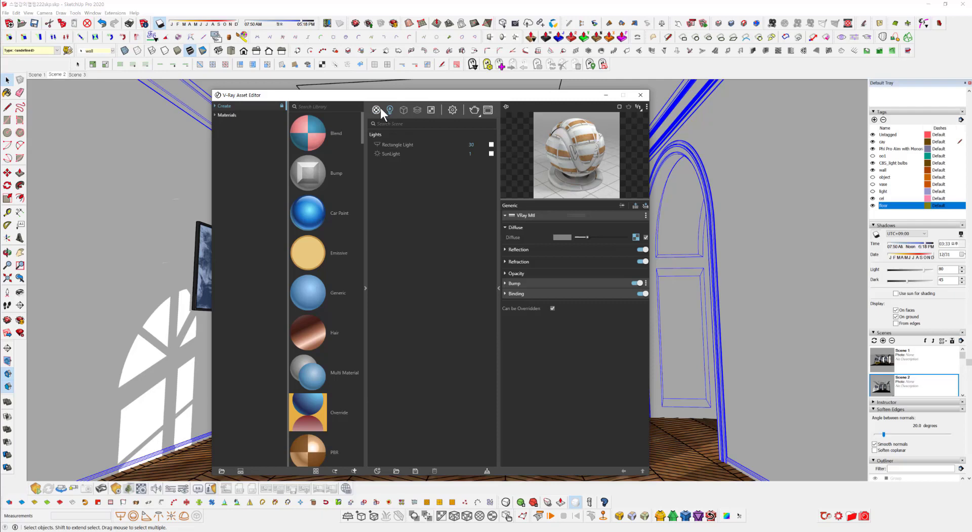
{"action": "right_click", "coordinate": [419, 112]}
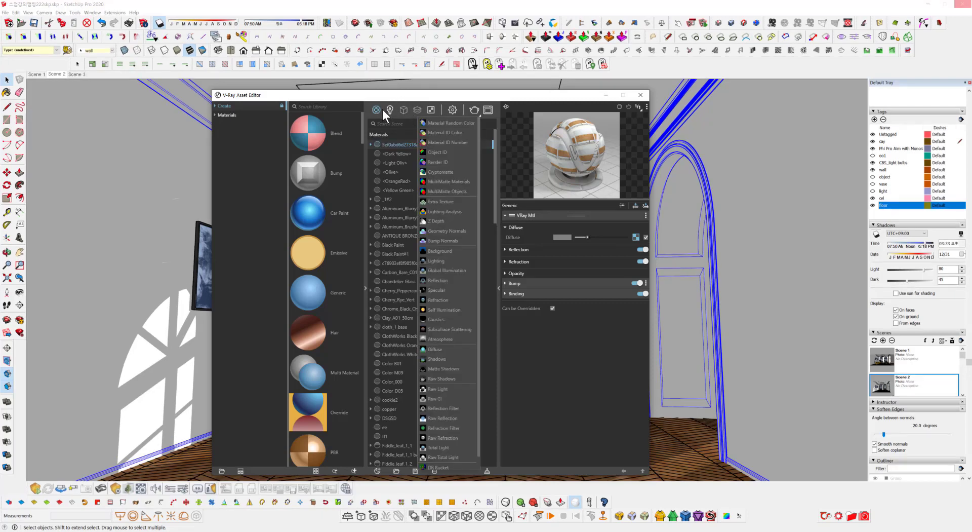
{"action": "left_click", "coordinate": [390, 108]}
{"action": "left_click", "coordinate": [391, 108]}
{"action": "left_click", "coordinate": [376, 110]}
{"action": "left_click", "coordinate": [385, 108]}
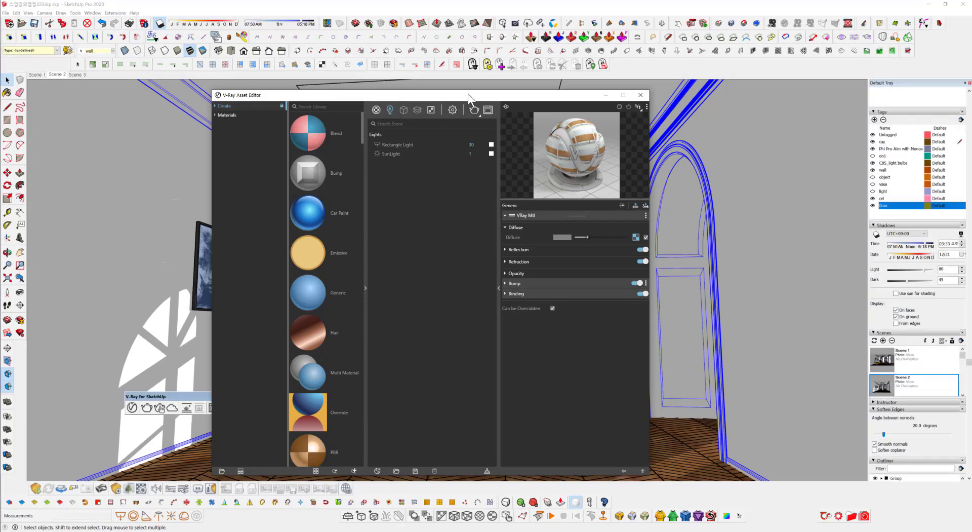
- Reposition the V-Ray Asset Editor and turn the model's shadows off
{"action": "left_click_drag", "start_coordinate": [468, 93], "coordinate": [437, 85]}
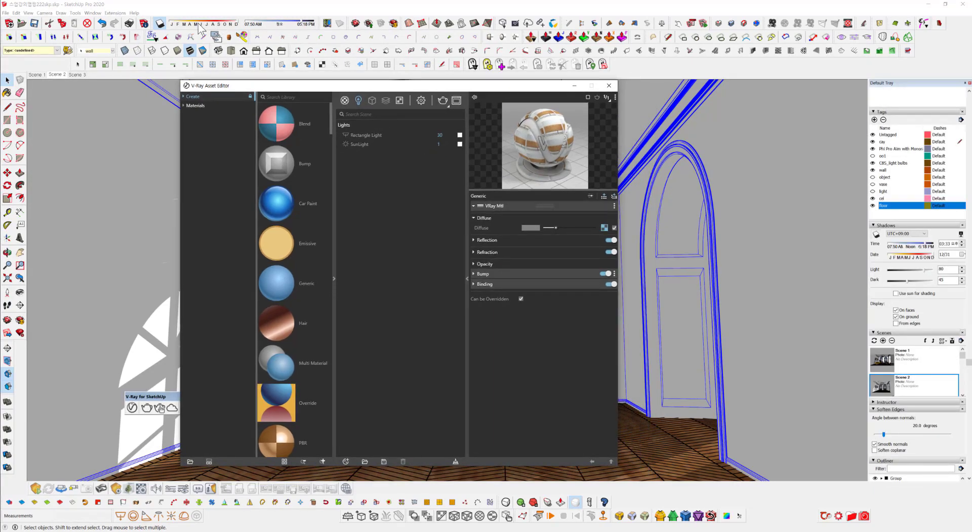
{"action": "left_click", "coordinate": [160, 24]}
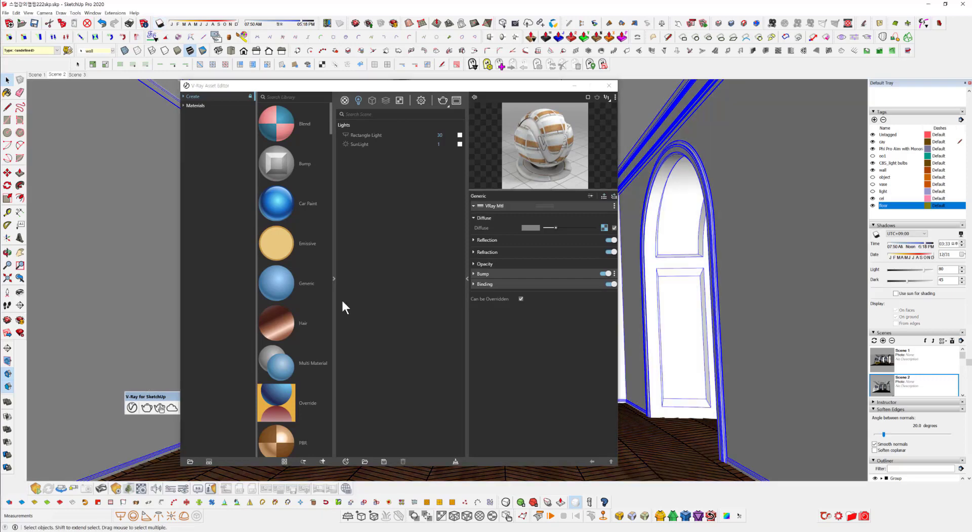
- Switch the Global Illumination render settings to advanced mode, view the Light cache options, and collapse the section
{"action": "left_click", "coordinate": [421, 100]}
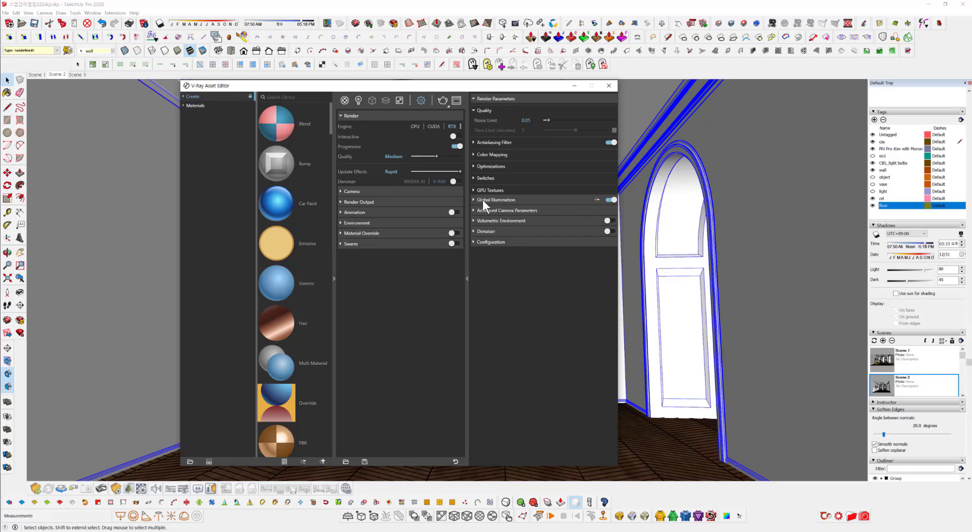
{"action": "left_click", "coordinate": [524, 201]}
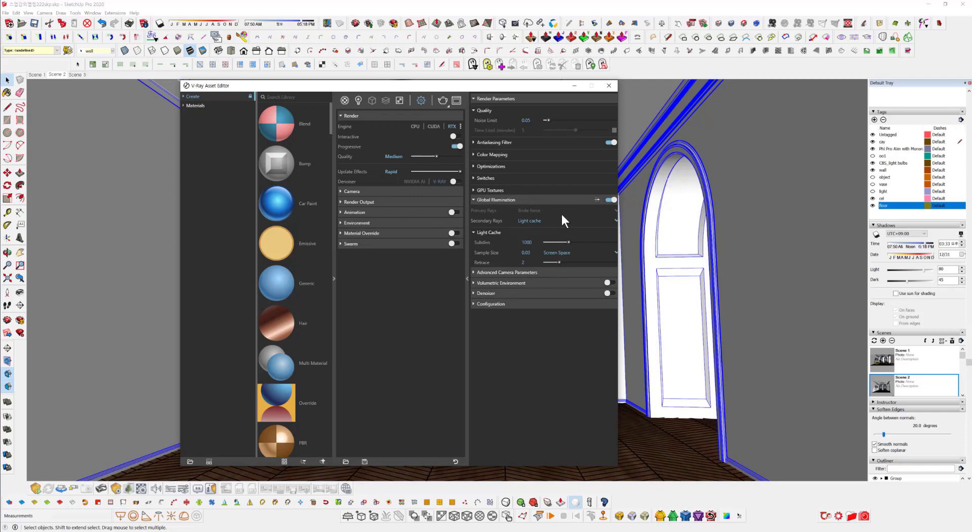
{"action": "left_click", "coordinate": [598, 200]}
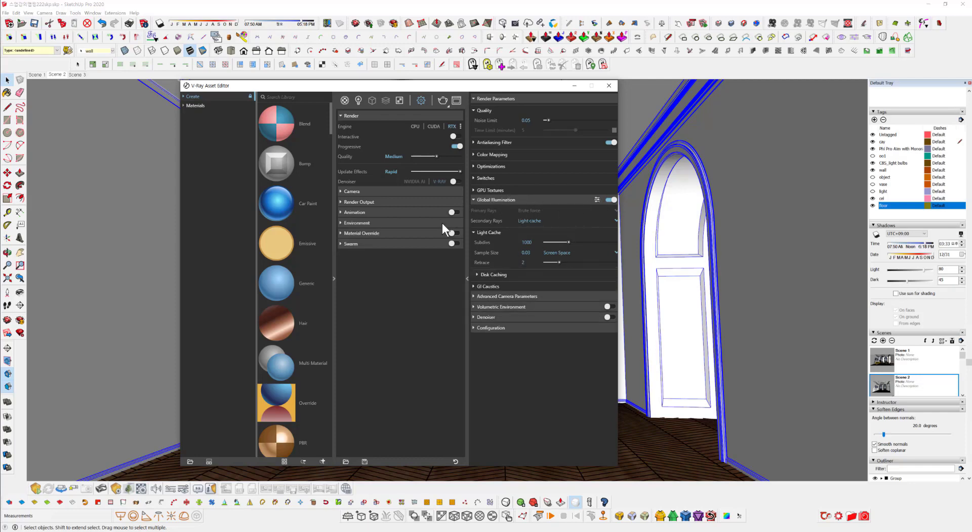
{"action": "left_click", "coordinate": [600, 199]}
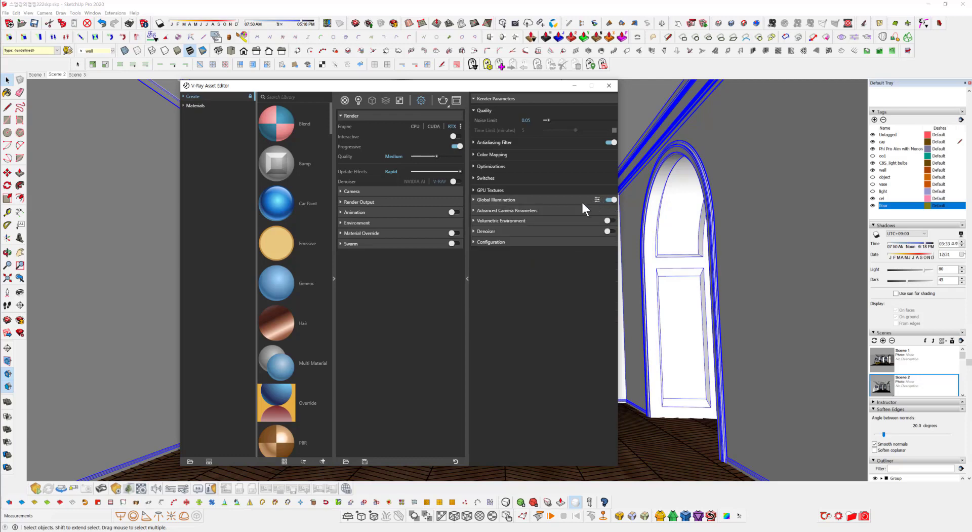
- Expand the Global Illumination settings and compare their basic and advanced modes, ending in advanced mode
{"action": "left_click", "coordinate": [583, 203]}
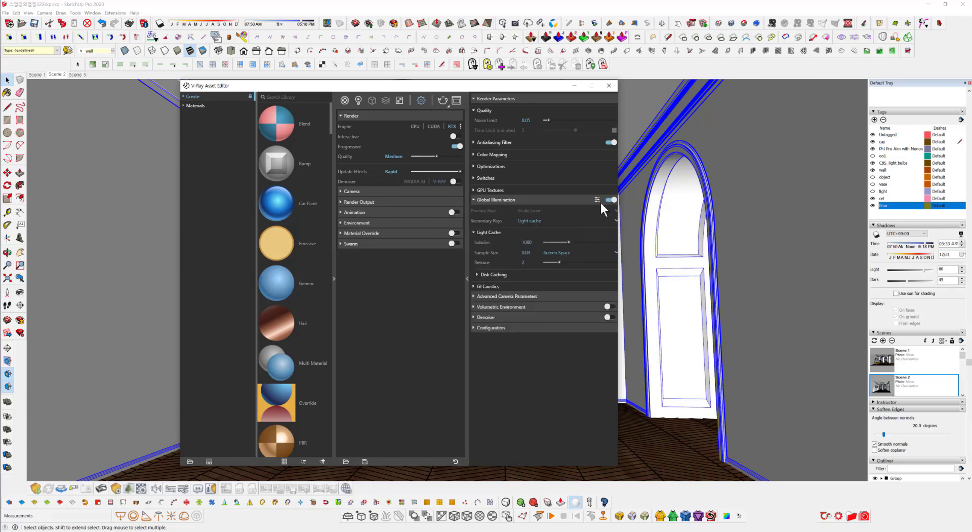
{"action": "left_click", "coordinate": [598, 200]}
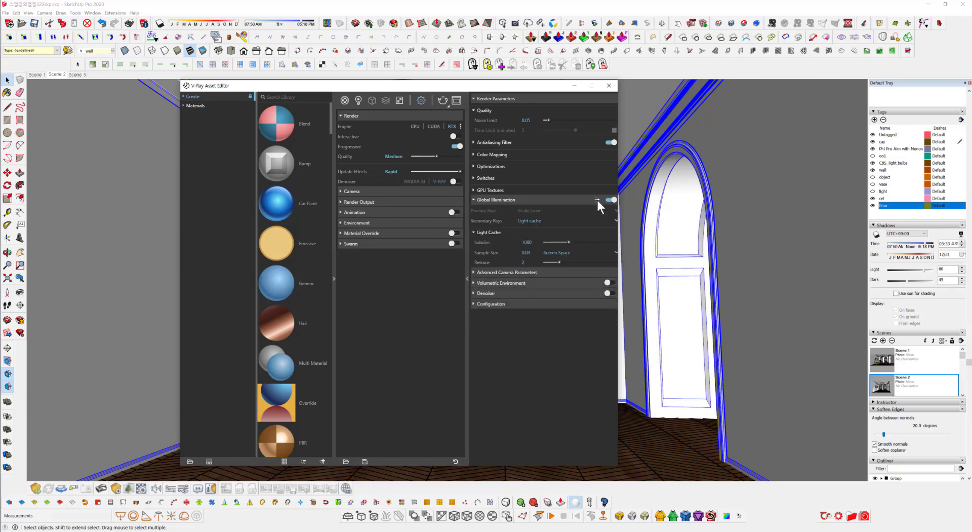
{"action": "left_click", "coordinate": [597, 200]}
{"action": "left_click", "coordinate": [597, 200]}
{"action": "left_click", "coordinate": [597, 199]}
{"action": "left_click", "coordinate": [598, 199]}
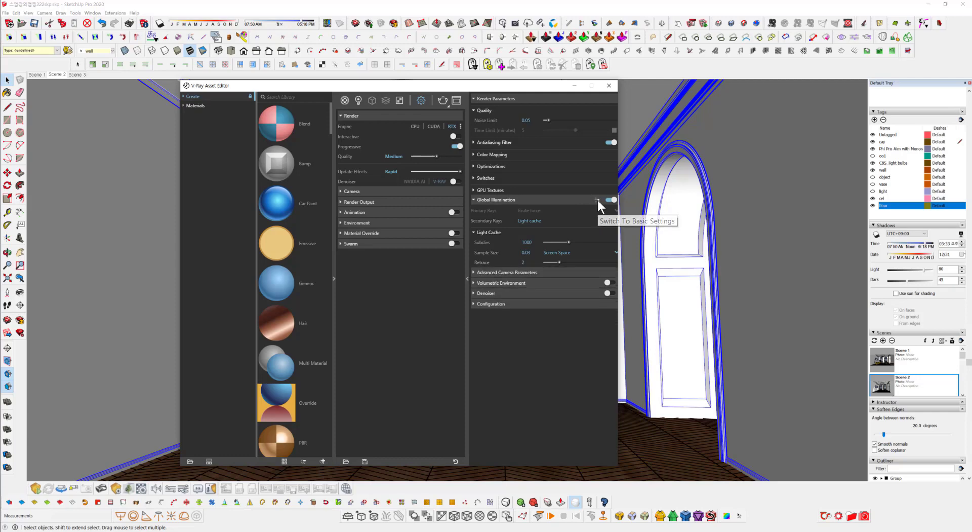
{"action": "left_click", "coordinate": [598, 200]}
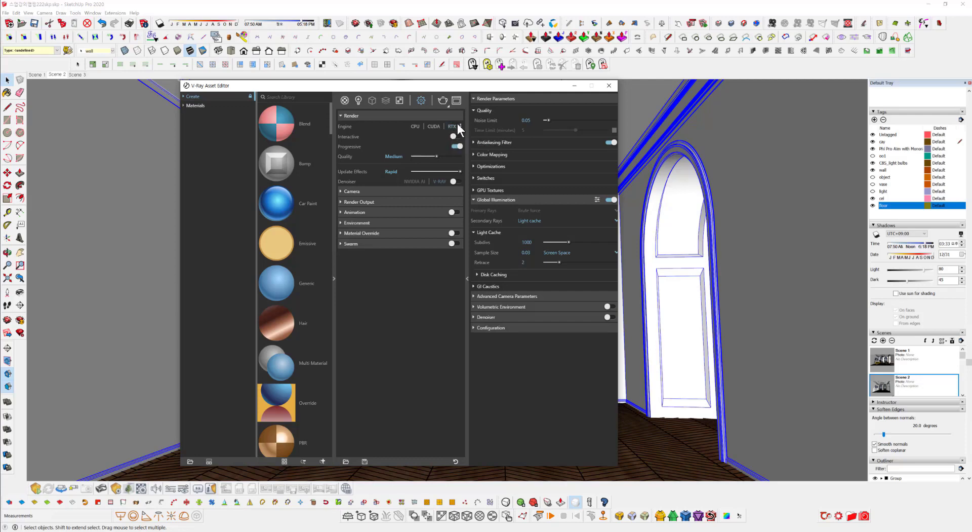
- Switch the render engine to CPU and set Global Illumination to Irradiance map primary rays with Light cache secondary rays
{"action": "left_click", "coordinate": [415, 126]}
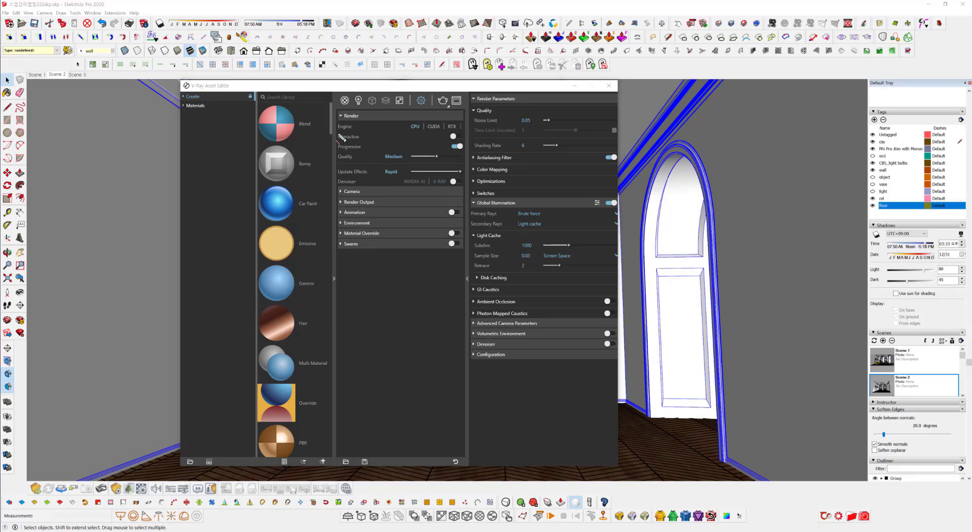
{"action": "left_click_drag", "start_coordinate": [343, 133], "coordinate": [464, 134]}
{"action": "left_click_drag", "start_coordinate": [475, 208], "coordinate": [611, 207]}
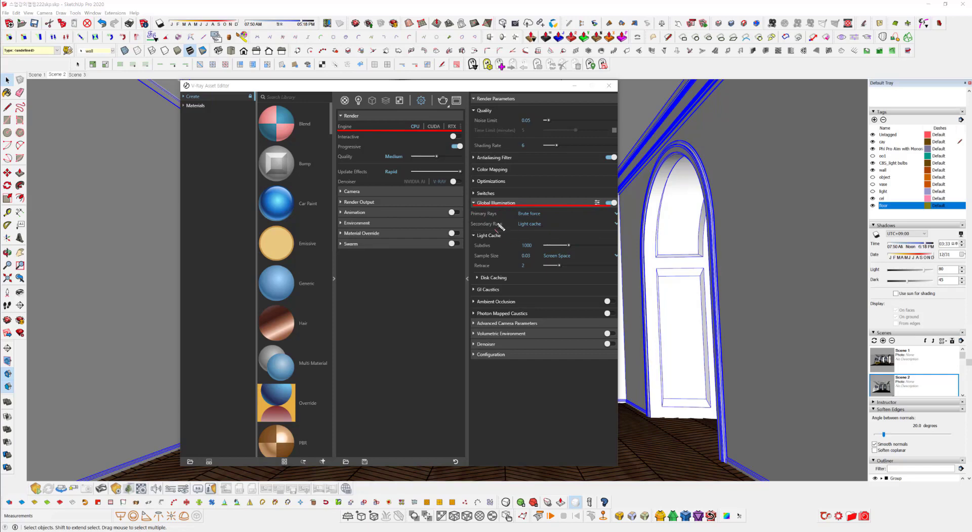
{"action": "left_click_drag", "start_coordinate": [501, 231], "coordinate": [596, 232]}
{"action": "key", "text": "Escape"}
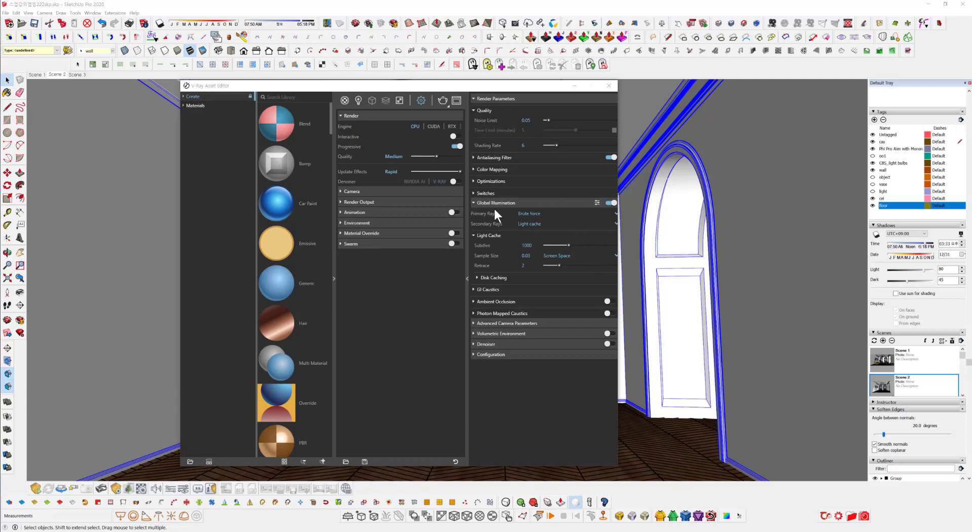
{"action": "left_click", "coordinate": [537, 215]}
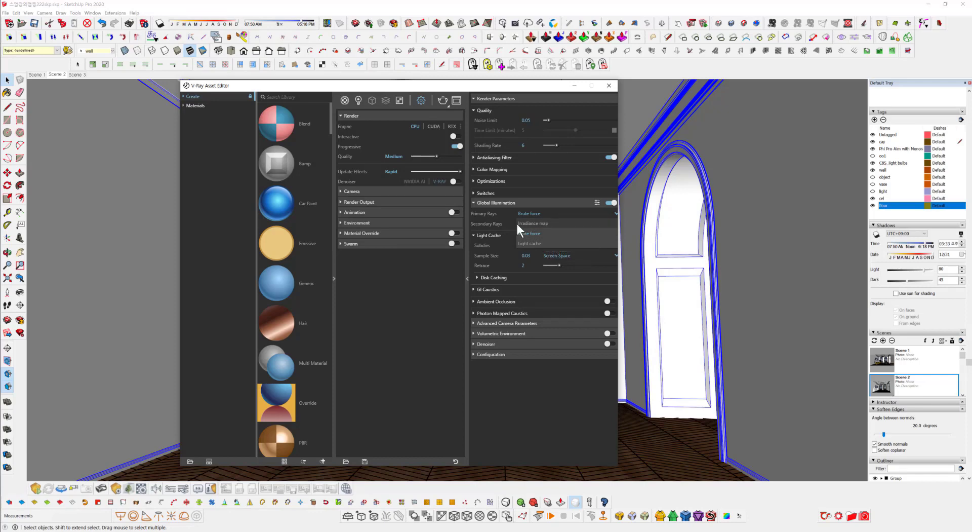
{"action": "left_click", "coordinate": [536, 224]}
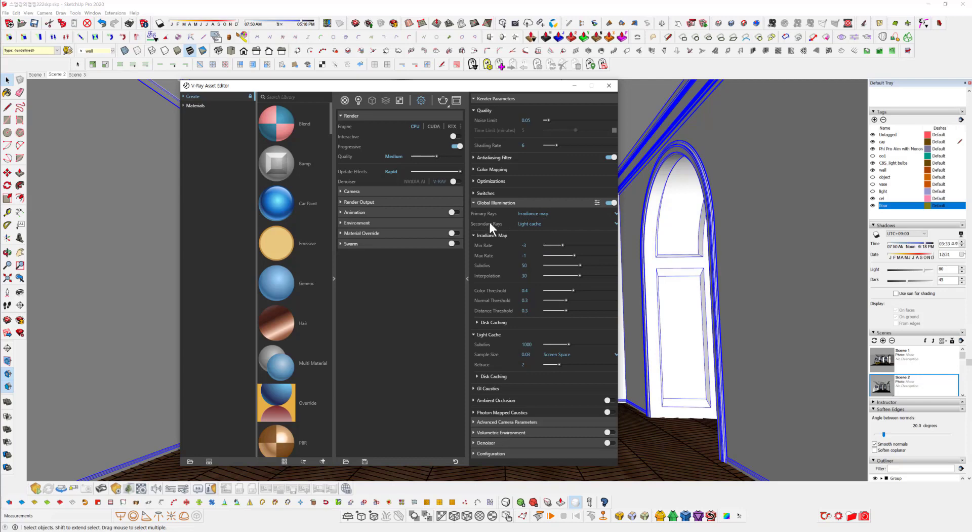
{"action": "left_click", "coordinate": [533, 223]}
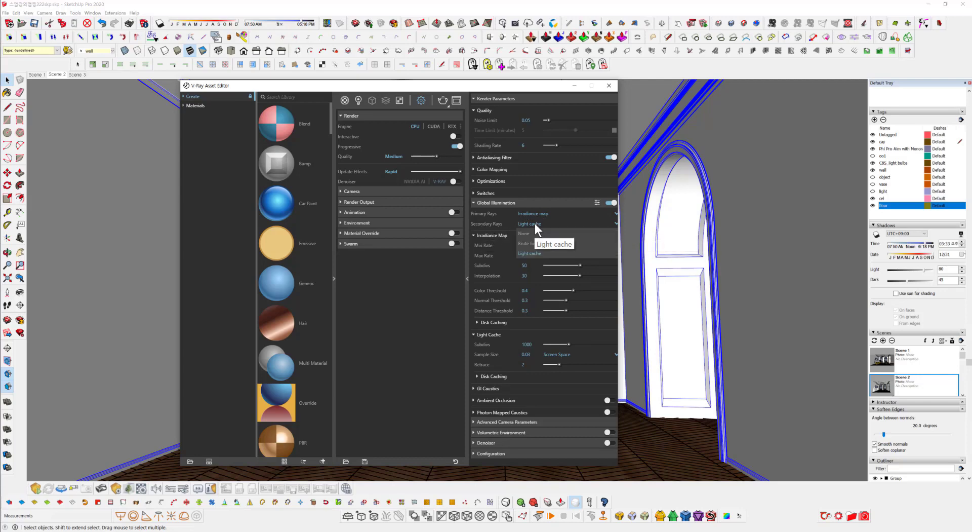
{"action": "left_click", "coordinate": [540, 253]}
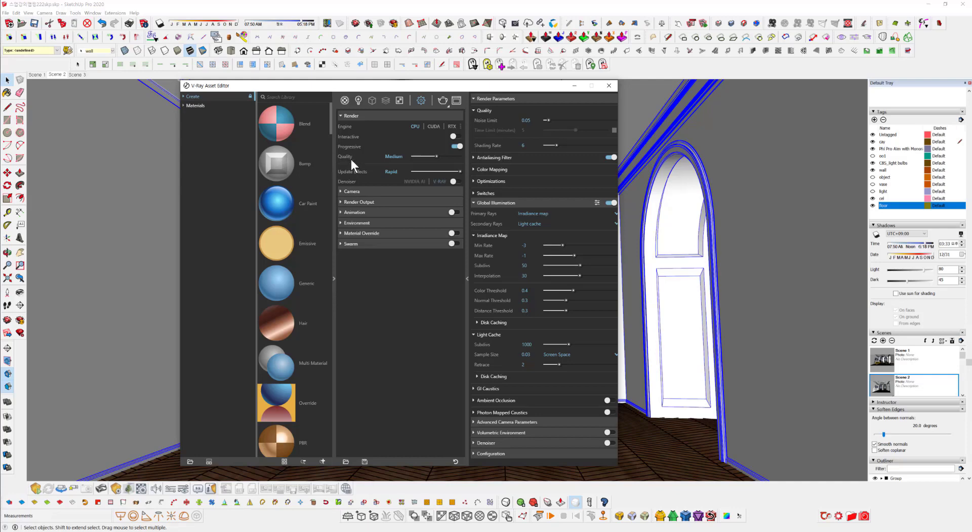
- Try several render quality presets and set the quality to Low
{"action": "left_click", "coordinate": [420, 156]}
{"action": "left_click", "coordinate": [417, 157]}
{"action": "left_click", "coordinate": [425, 154]}
{"action": "left_click", "coordinate": [432, 156]}
{"action": "left_click", "coordinate": [448, 154]}
{"action": "left_click", "coordinate": [455, 155]}
{"action": "left_click", "coordinate": [448, 155]}
{"action": "left_click", "coordinate": [437, 156]}
{"action": "left_click", "coordinate": [427, 161]}
{"action": "left_click", "coordinate": [418, 156]}
{"action": "left_click", "coordinate": [425, 157]}
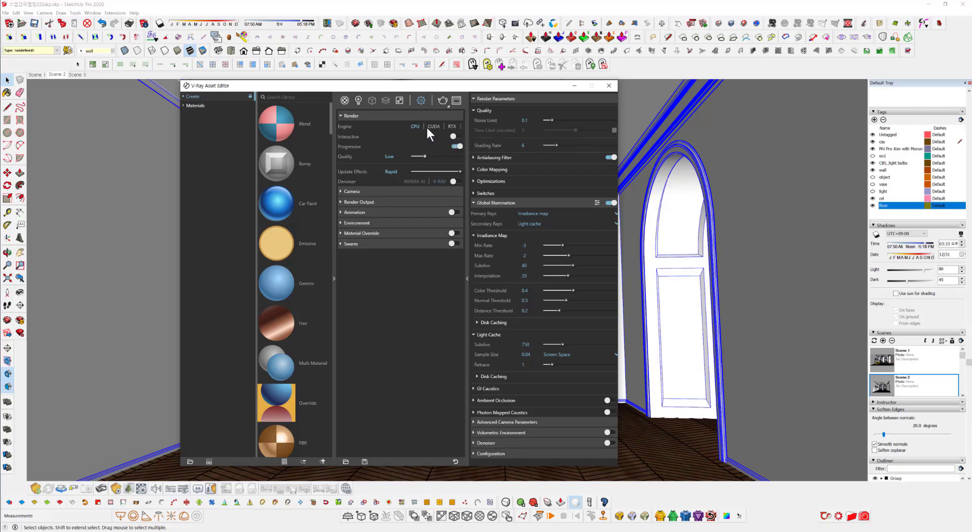
- Switch the render engine to RTX and view its list of GPU devices
{"action": "left_click", "coordinate": [452, 126]}
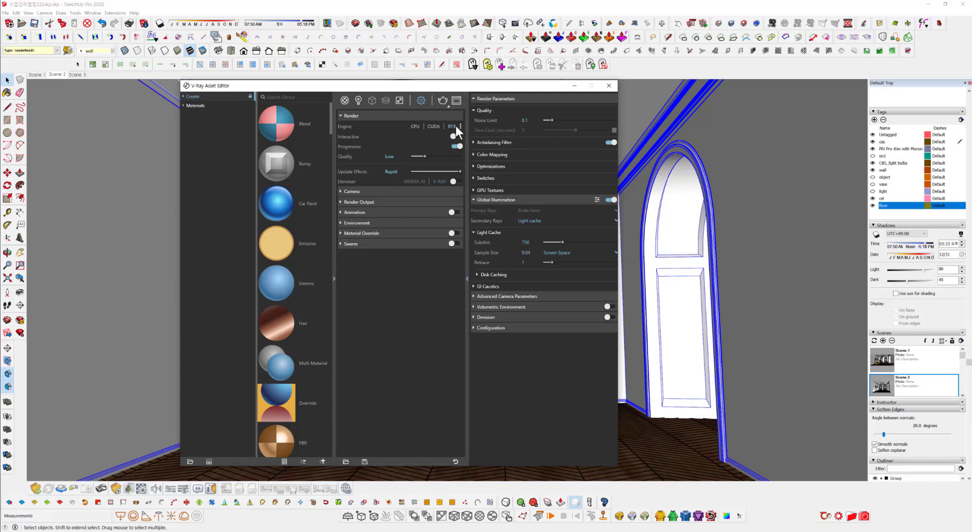
{"action": "left_click", "coordinate": [460, 124]}
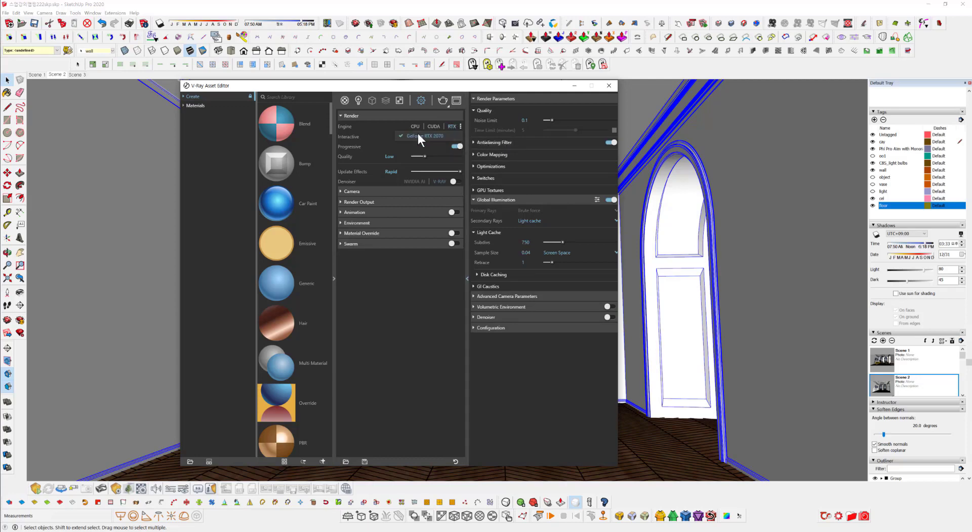
{"action": "left_click", "coordinate": [452, 125]}
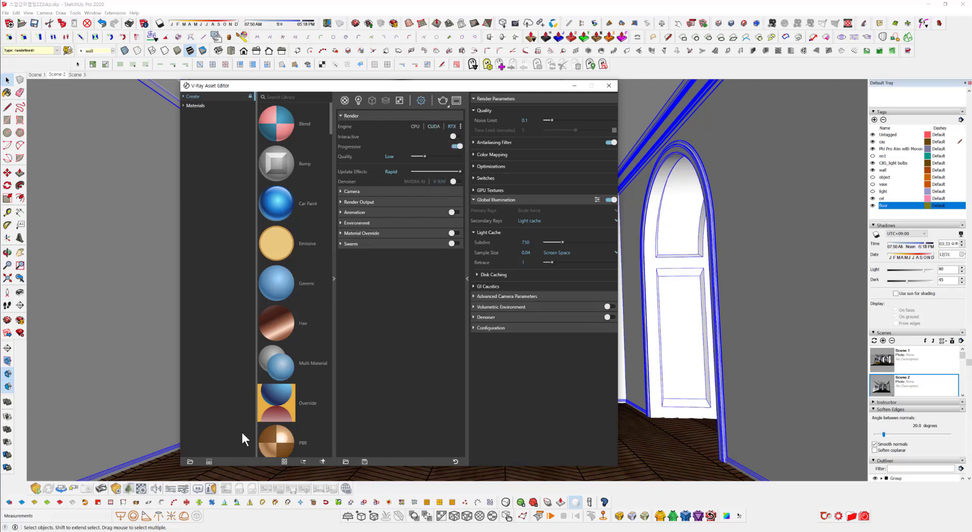
{"action": "left_click", "coordinate": [223, 531]}
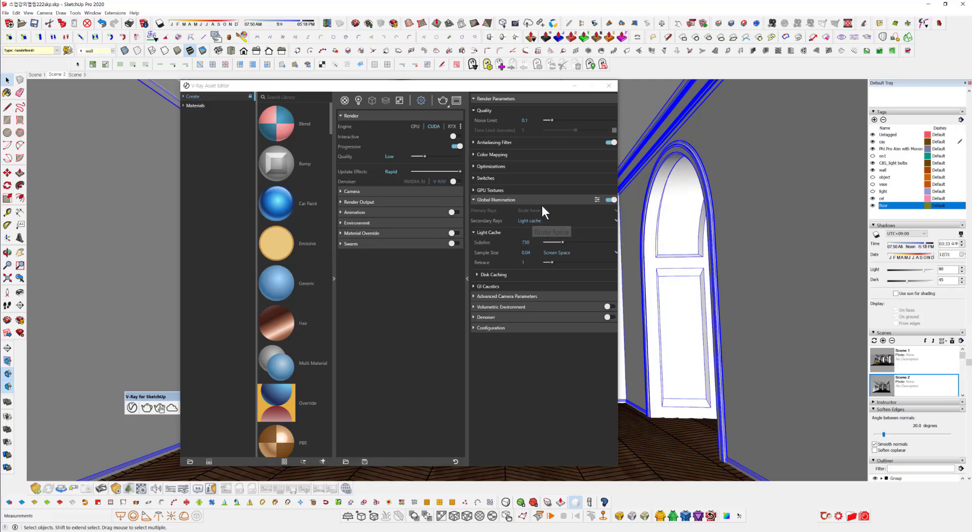
- Review the secondary rays options for Global Illumination and choose Light cache
{"action": "left_click", "coordinate": [546, 223]}
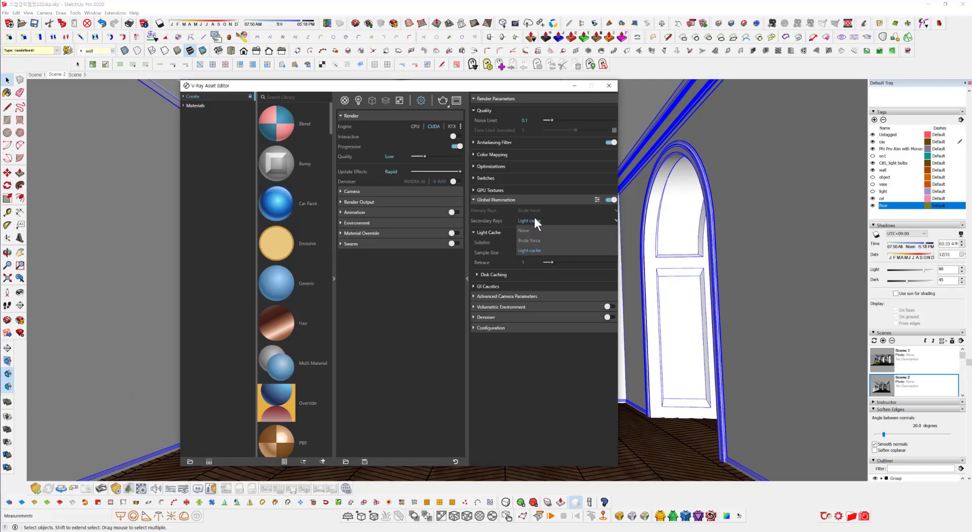
{"action": "left_click", "coordinate": [539, 220]}
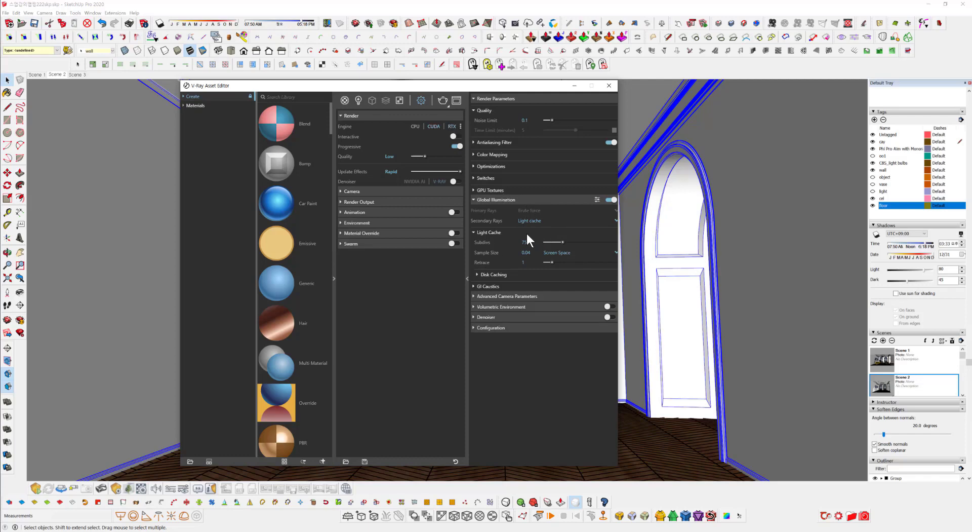
{"action": "left_click", "coordinate": [531, 218]}
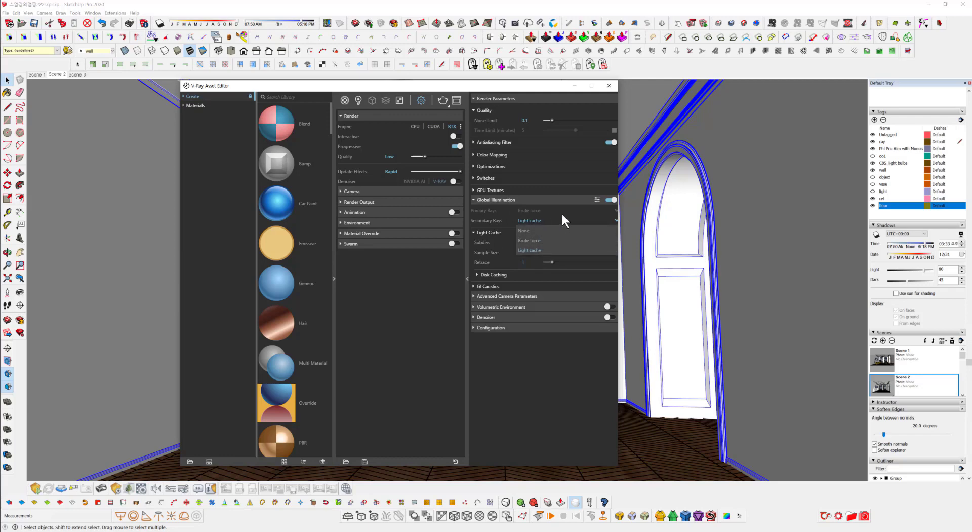
{"action": "left_click", "coordinate": [542, 249]}
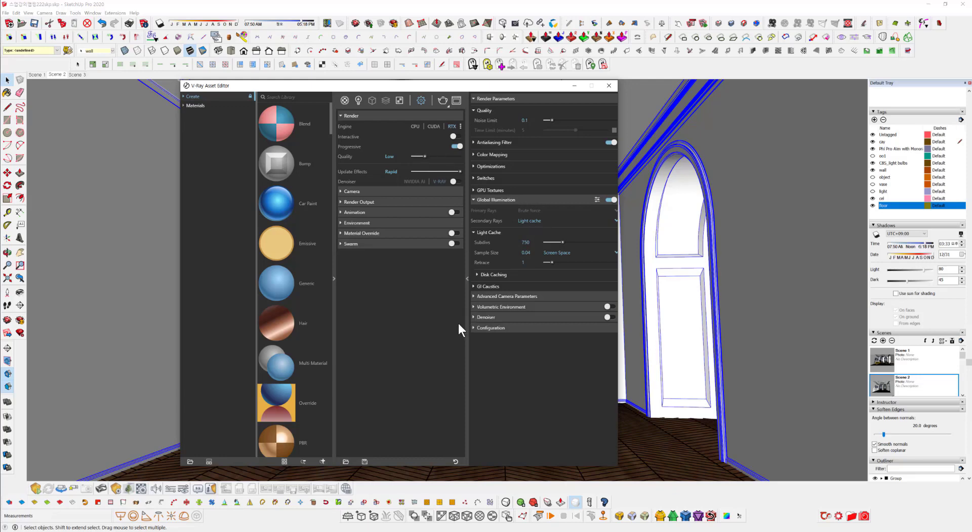
- Expand the render output settings and set the image width to 1000, using the 16:9 widescreen aspect ratio
{"action": "left_click", "coordinate": [357, 201]}
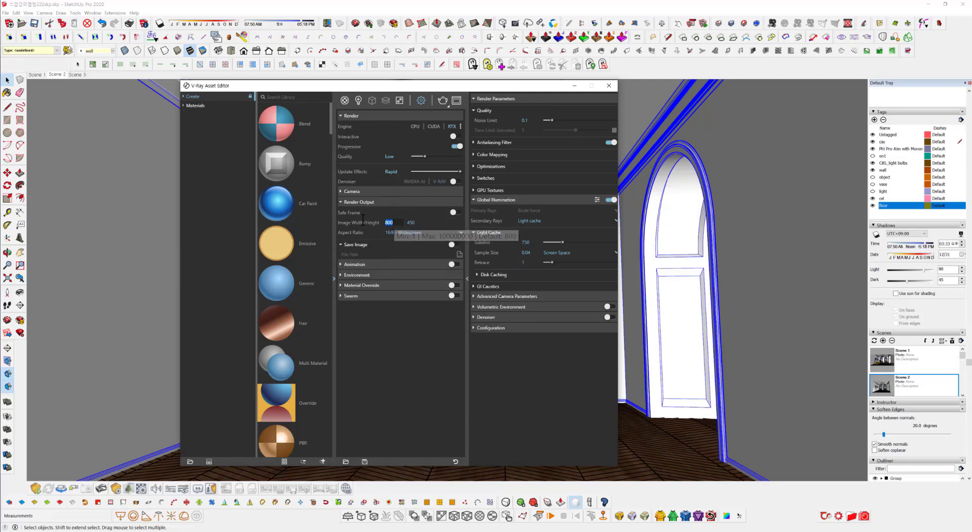
{"action": "double_click", "coordinate": [390, 222]}
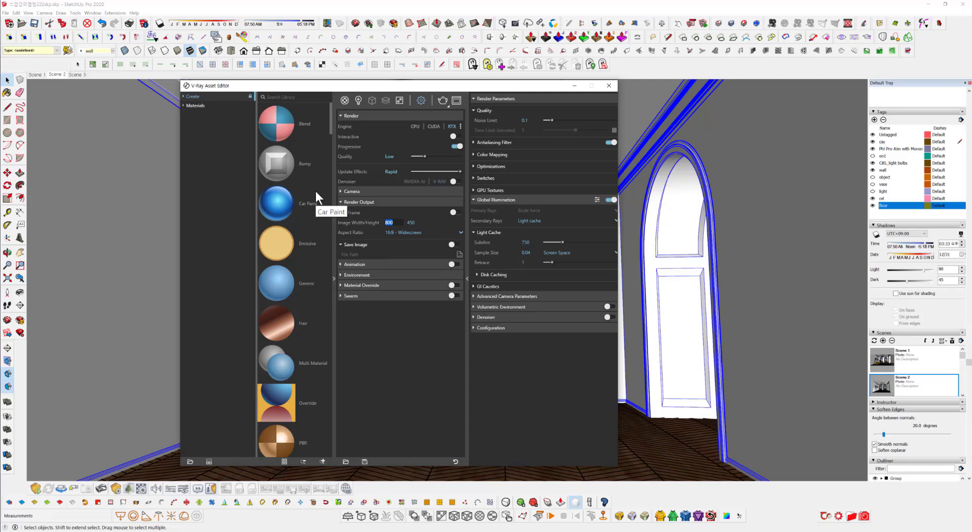
{"action": "type", "text": "1000"}
{"action": "left_click", "coordinate": [428, 222]}
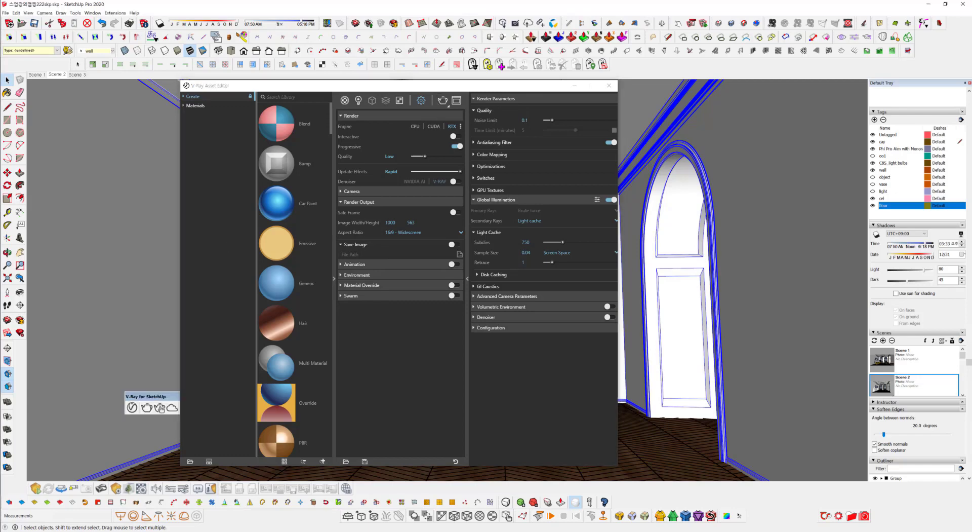
- Render the scene with V-Ray, reposition the frame buffer to view the image, and close it
{"action": "left_click", "coordinate": [443, 100]}
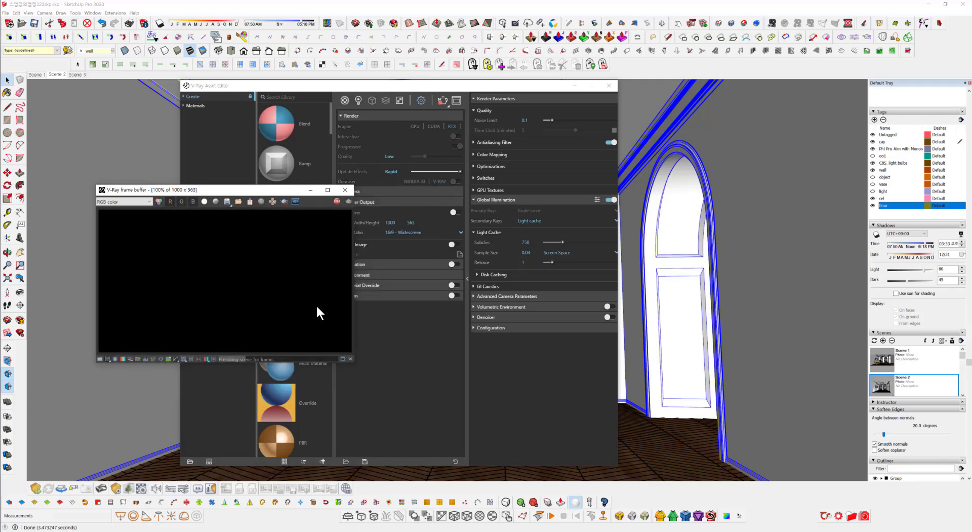
{"action": "left_click_drag", "start_coordinate": [245, 188], "coordinate": [329, 167]}
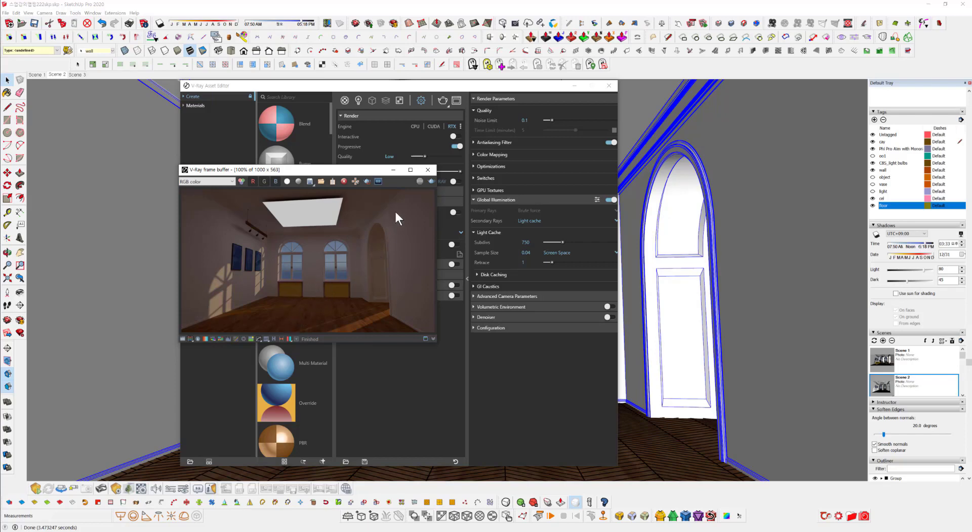
{"action": "left_click", "coordinate": [427, 170]}
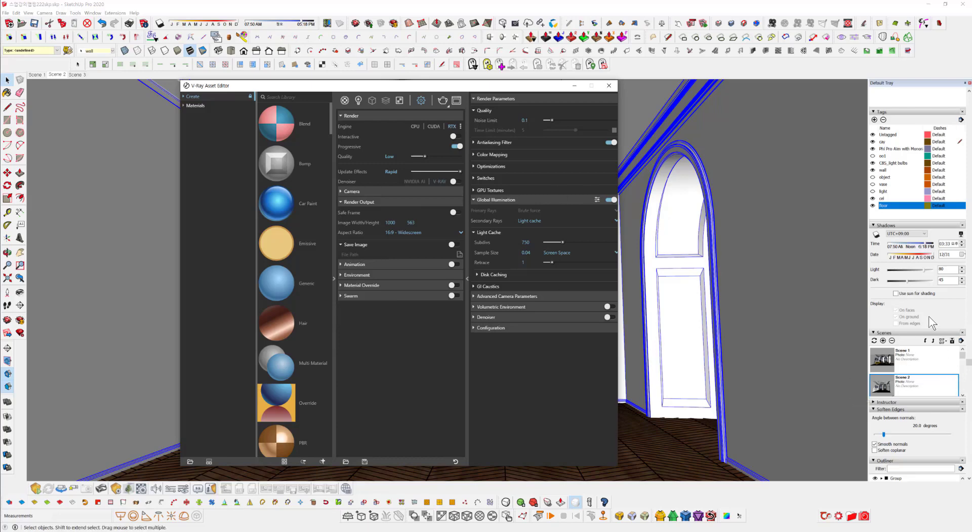
- Set the shadow time zone to UTC-01:00, turn shadows on with the model in view, and move the time to about 06:53
{"action": "left_click", "coordinate": [916, 234]}
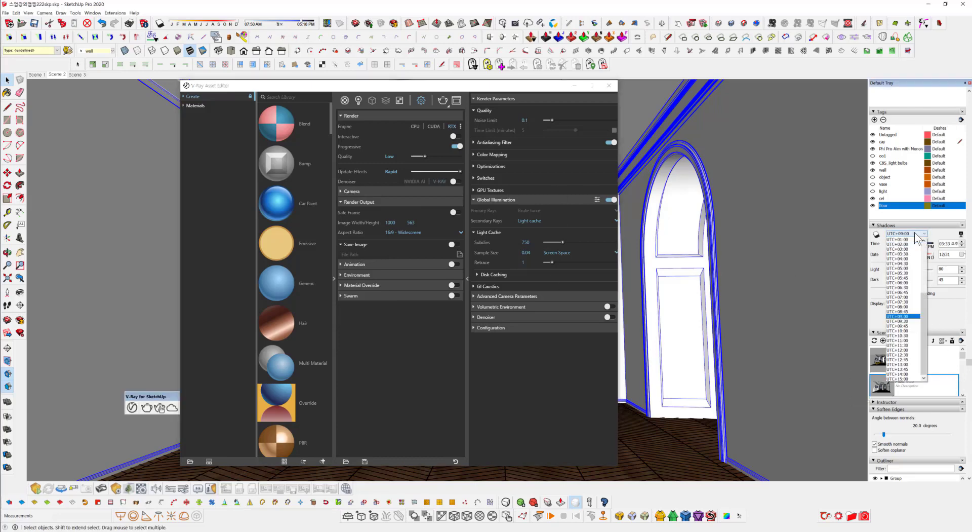
{"action": "left_click", "coordinate": [905, 375]}
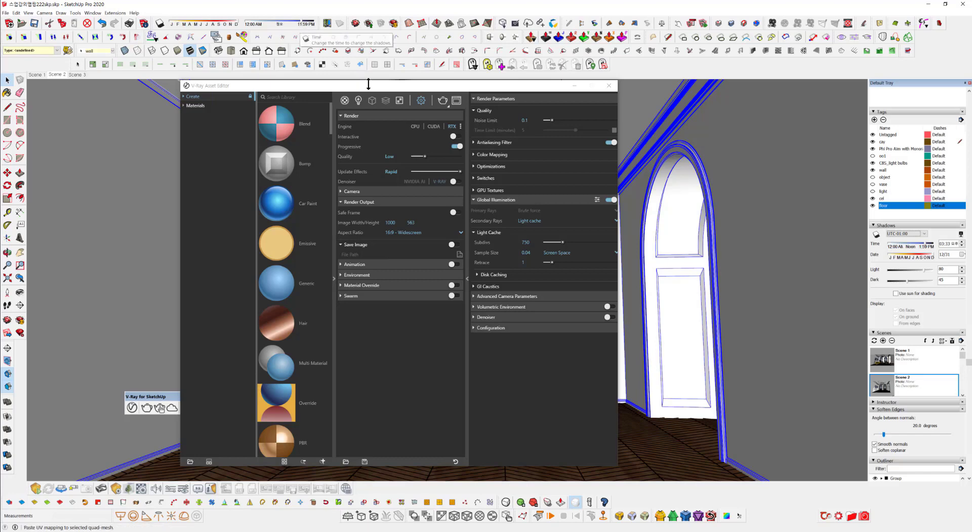
{"action": "left_click_drag", "start_coordinate": [365, 85], "coordinate": [154, 157]}
{"action": "left_click", "coordinate": [159, 24]}
{"action": "left_click", "coordinate": [303, 26]}
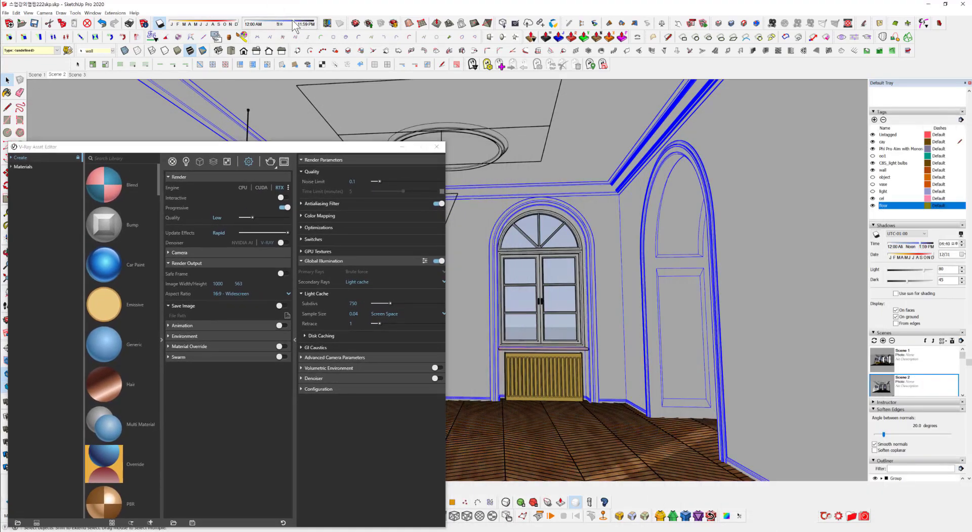
{"action": "left_click_drag", "start_coordinate": [303, 27], "coordinate": [303, 27]}
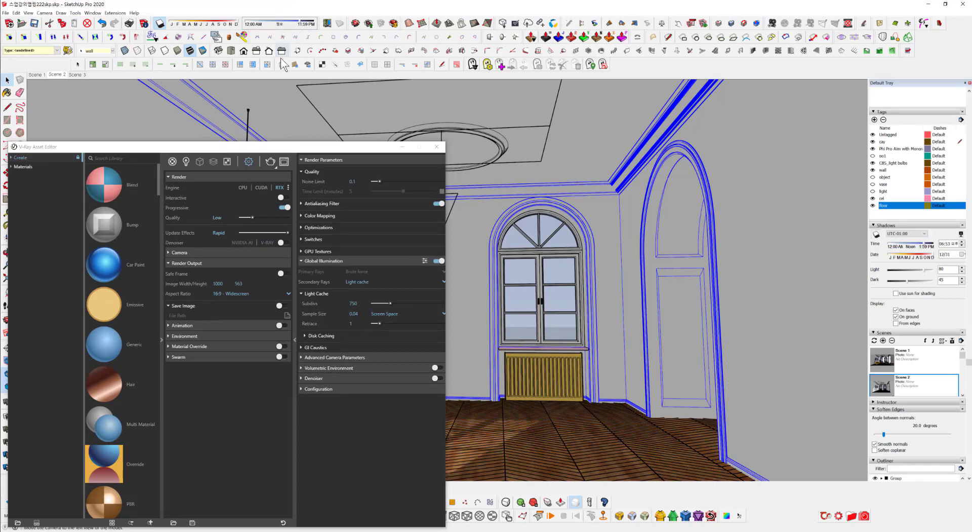
- Move the V-Ray Asset Editor clear of the sunlit wall and render the scene with the changed sunlight
{"action": "left_click_drag", "start_coordinate": [284, 146], "coordinate": [507, 93]}
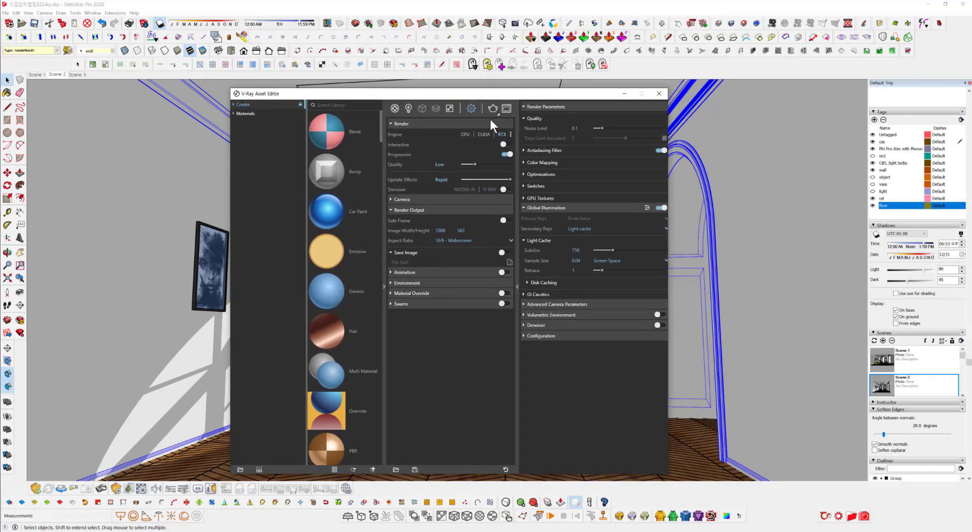
{"action": "left_click", "coordinate": [489, 113]}
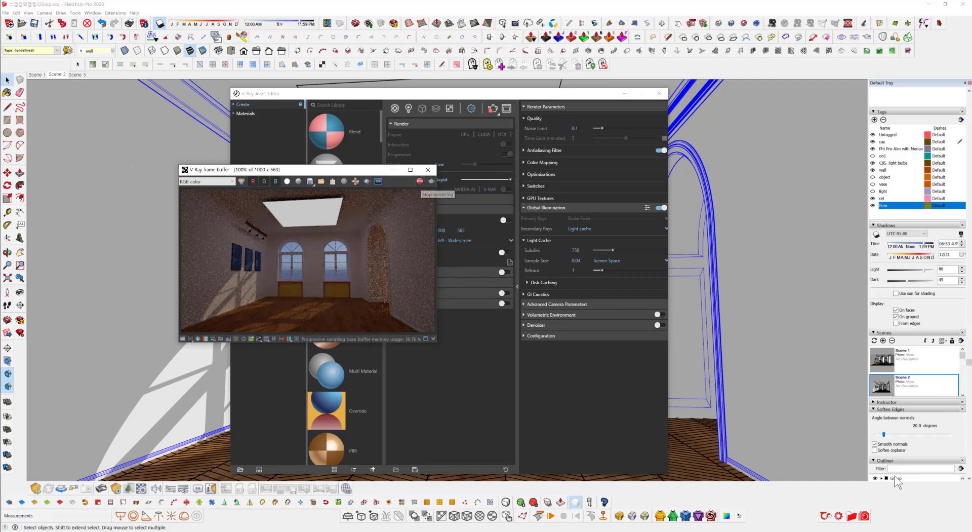
- Change the shadow time zone to UTC+12:45 and move the shadow time to about 06:25
{"action": "left_click", "coordinate": [925, 234]}
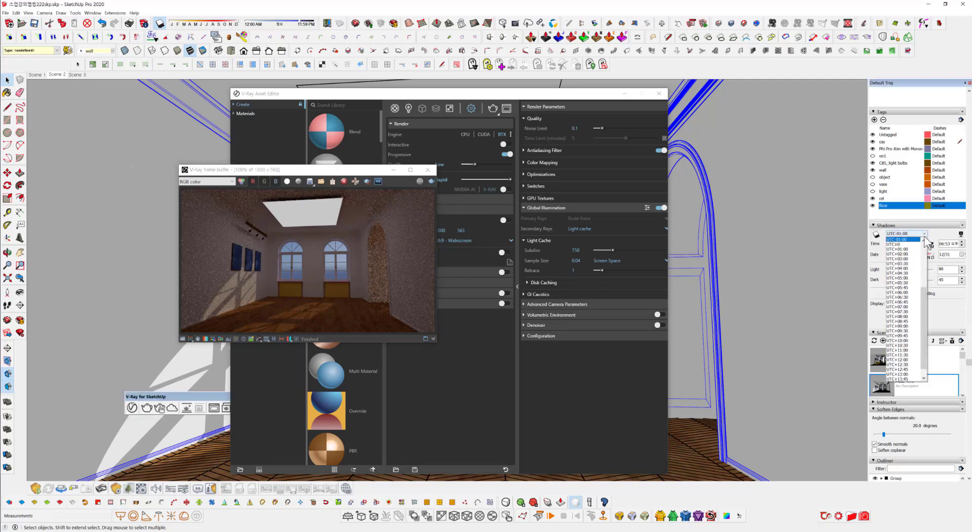
{"action": "left_click", "coordinate": [912, 370]}
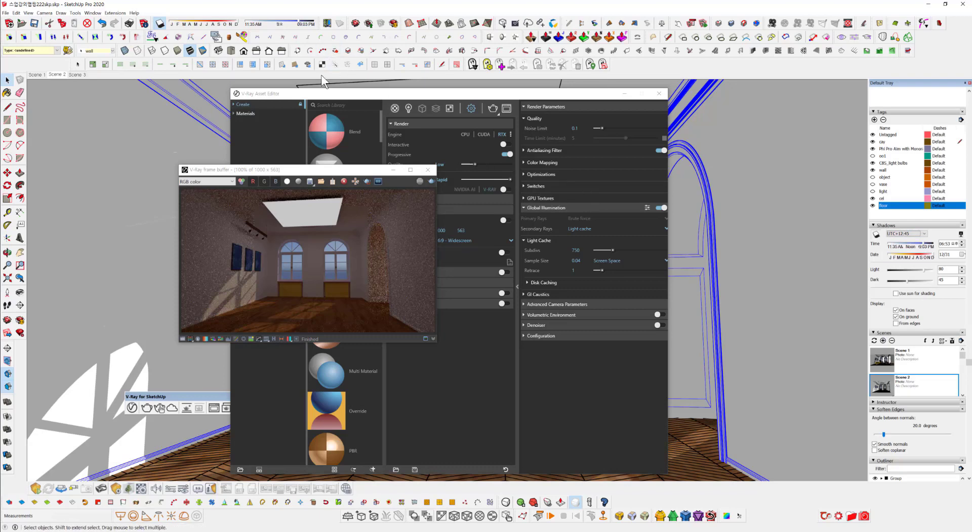
{"action": "left_click", "coordinate": [297, 25]}
{"action": "left_click_drag", "start_coordinate": [297, 25], "coordinate": [294, 23]}
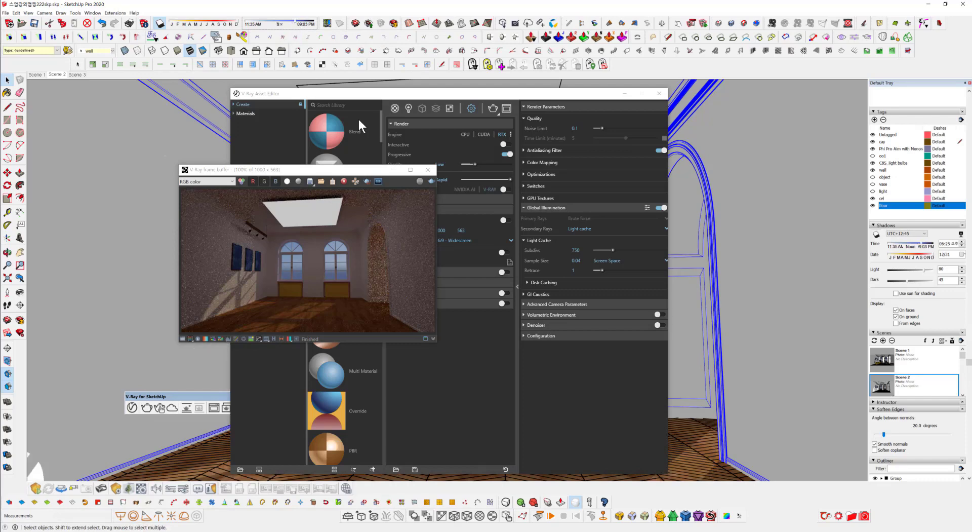
- Render the scene, set the shadow time zone to UTC-08:30, and move the shadow time to about 04:46
{"action": "left_click", "coordinate": [430, 181]}
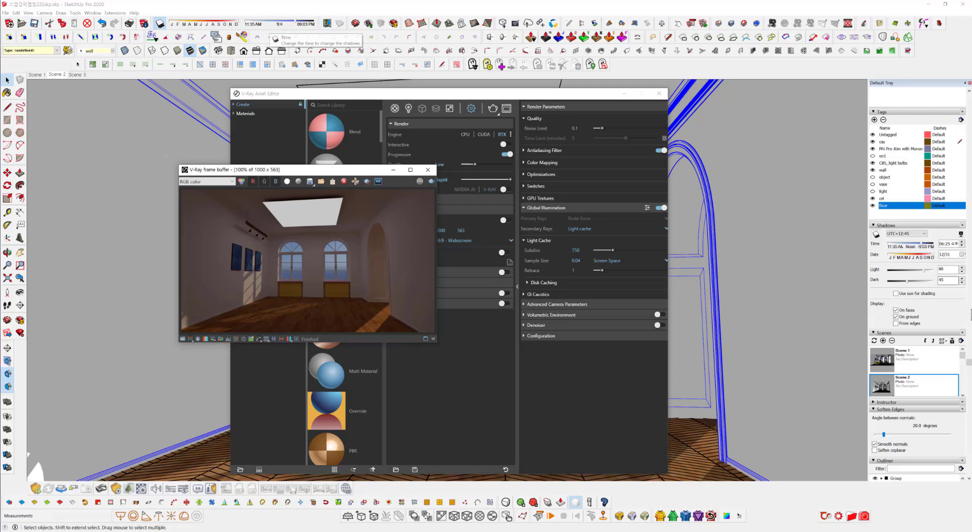
{"action": "left_click", "coordinate": [906, 233]}
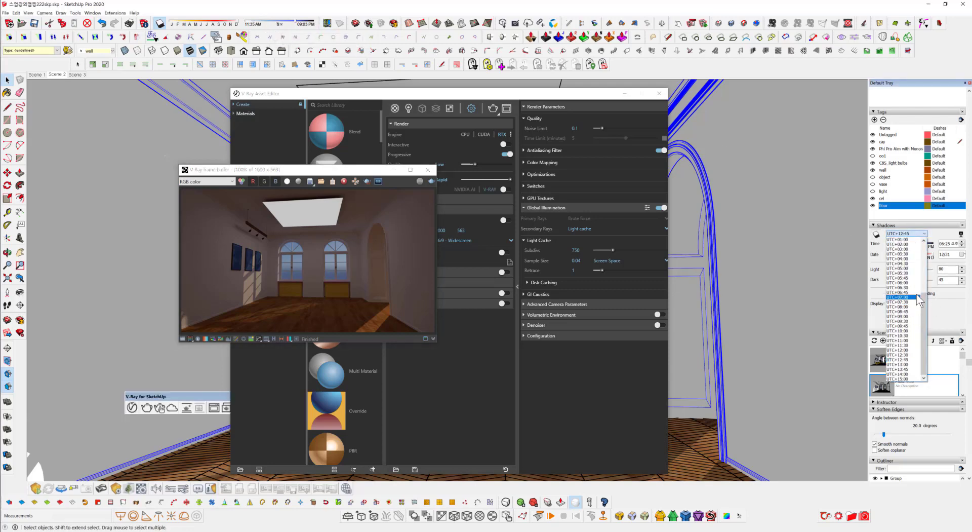
{"action": "scroll", "coordinate": [916, 273], "scroll_direction": "up", "scroll_amount": 2}
{"action": "scroll", "coordinate": [917, 274], "scroll_direction": "up", "scroll_amount": 3}
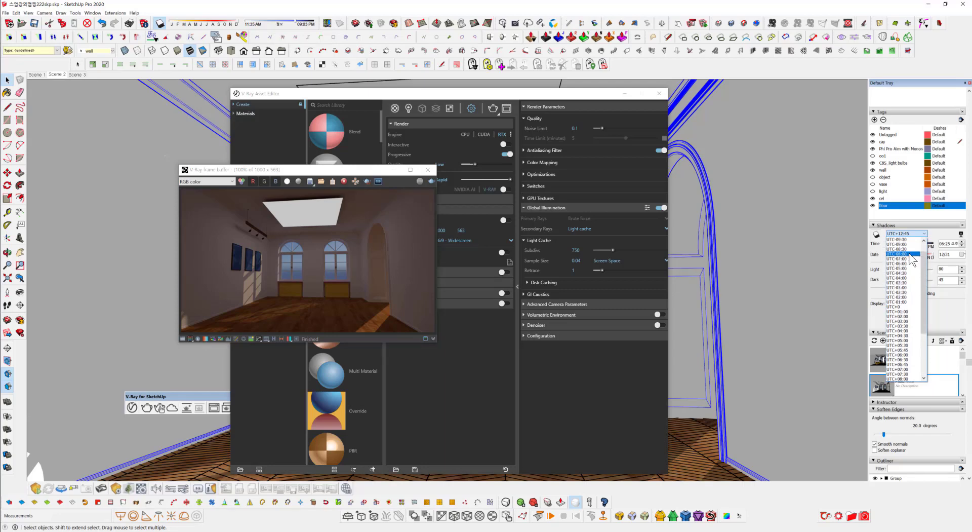
{"action": "left_click", "coordinate": [907, 249]}
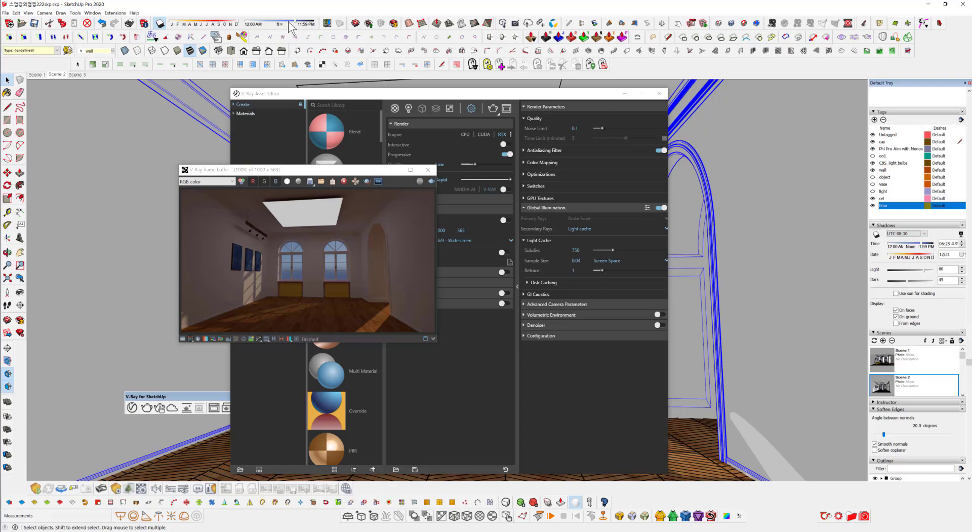
{"action": "mouse_move", "coordinate": [288, 23]}
{"action": "left_mouse_down"}
{"action": "mouse_move", "coordinate": [277, 24]}
{"action": "mouse_move", "coordinate": [296, 22]}
{"action": "left_mouse_up"}
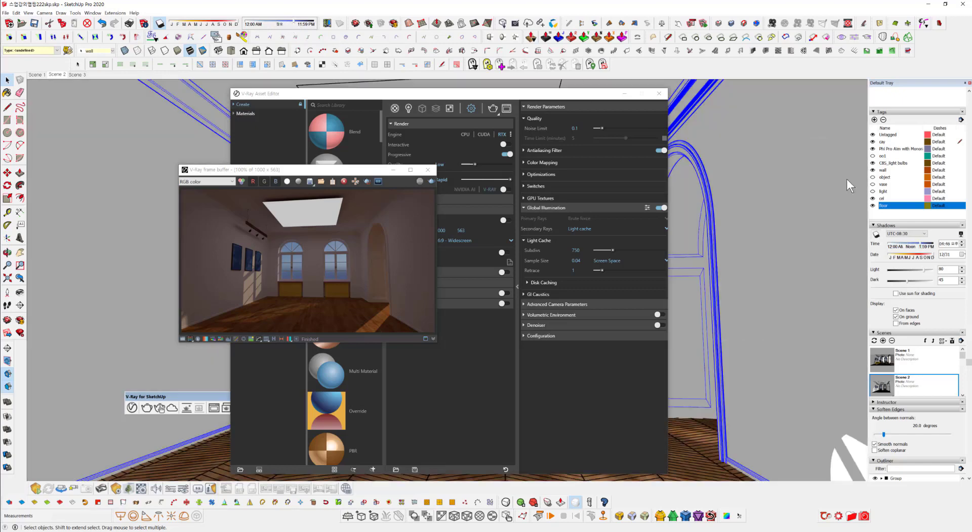
- Change the shadow time zone to UTC+12:00 and move the shadow time to about 05:58, keeping the Asset Editor clear of the view
{"action": "left_click", "coordinate": [901, 234]}
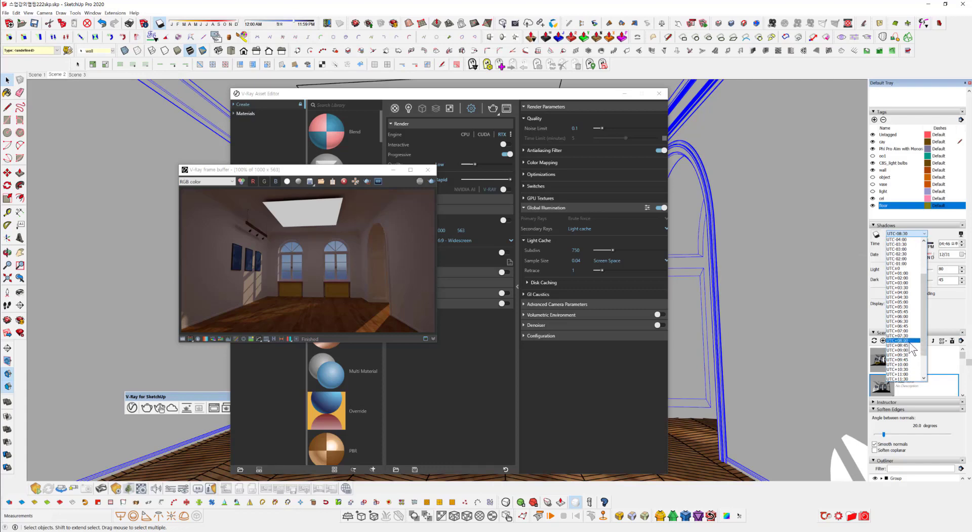
{"action": "scroll", "coordinate": [912, 356], "scroll_direction": "down", "scroll_amount": 2}
{"action": "left_click", "coordinate": [906, 375]}
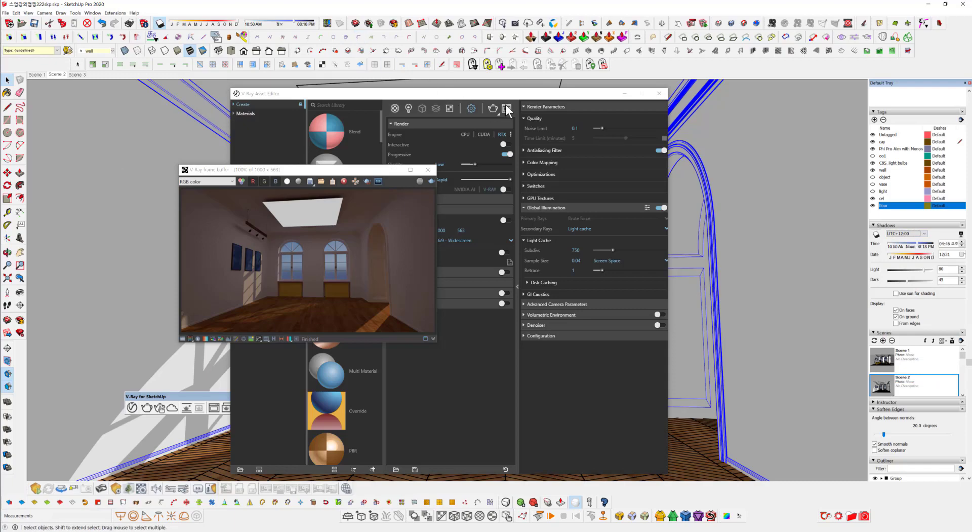
{"action": "left_click_drag", "start_coordinate": [454, 92], "coordinate": [625, 113]}
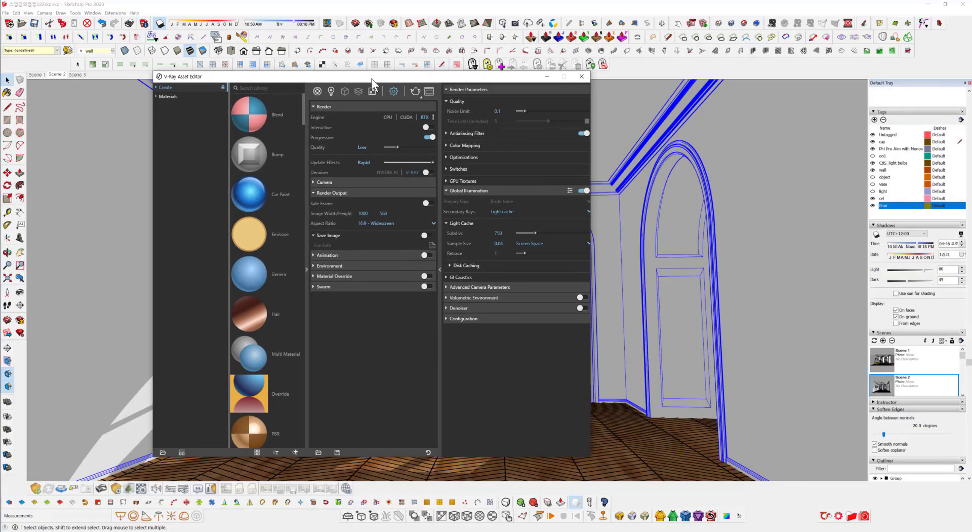
{"action": "left_click_drag", "start_coordinate": [371, 79], "coordinate": [362, 80]}
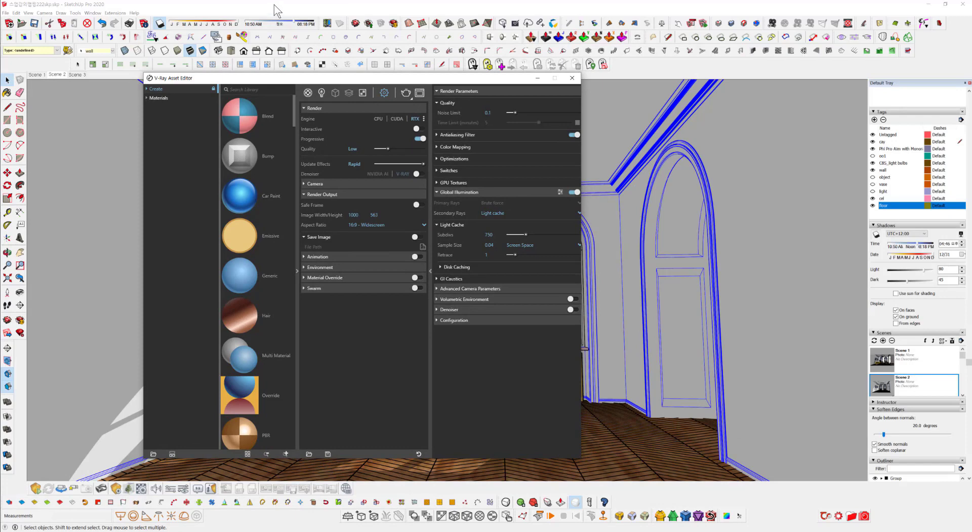
{"action": "left_click", "coordinate": [293, 22]}
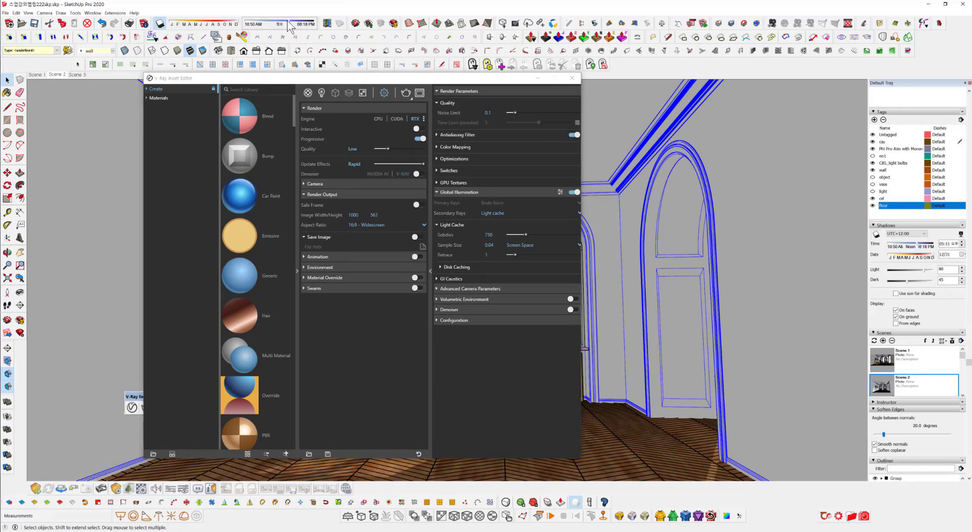
{"action": "left_click_drag", "start_coordinate": [287, 21], "coordinate": [296, 21]}
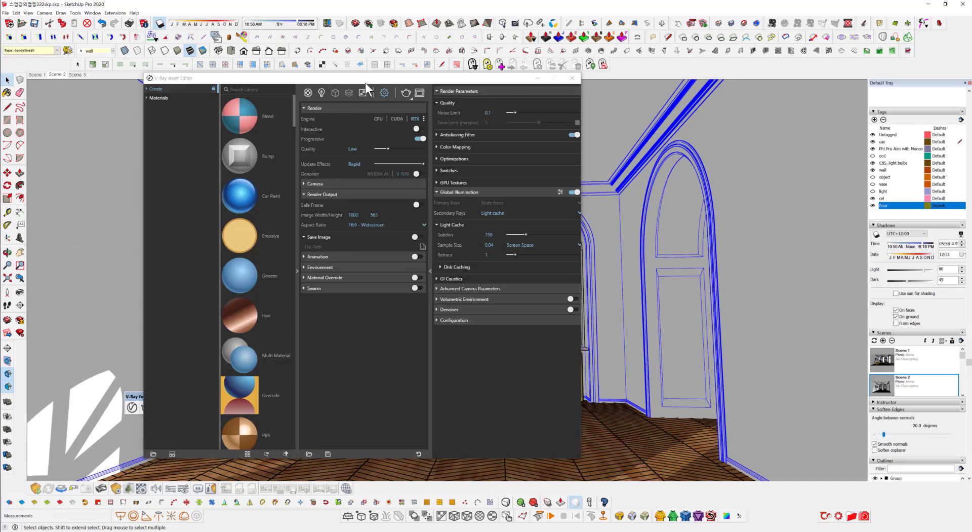
- Move the V-Ray Asset Editor off the sunlit wall, render the scene, and close the frame buffer
{"action": "left_click_drag", "start_coordinate": [365, 83], "coordinate": [631, 65]}
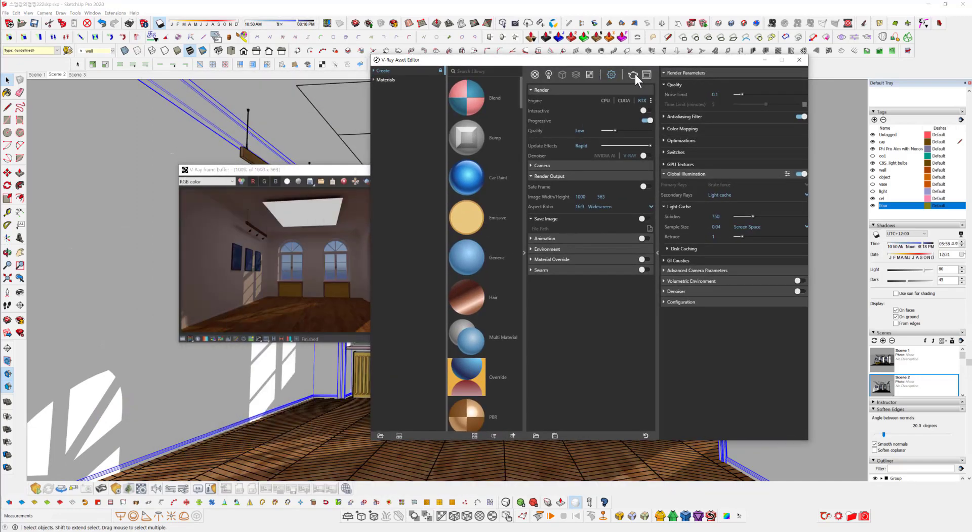
{"action": "left_click", "coordinate": [635, 74]}
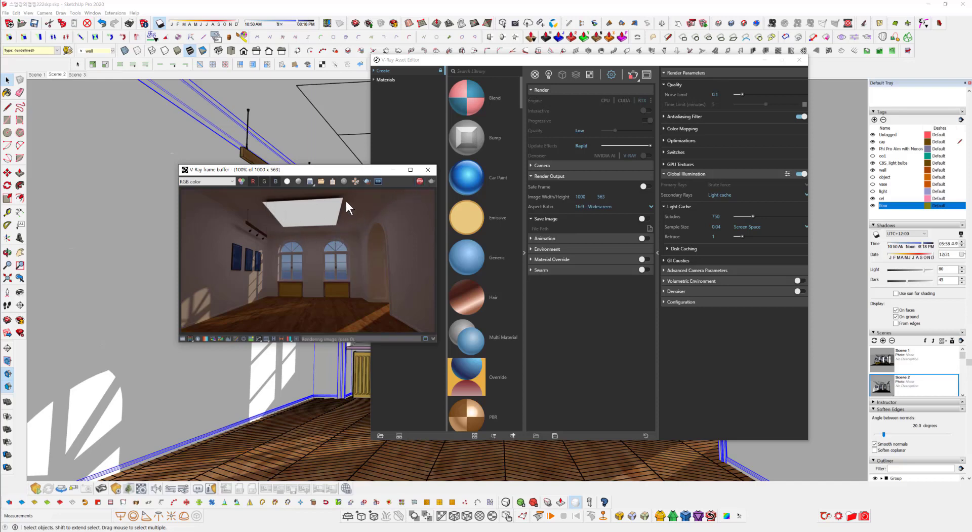
{"action": "left_click", "coordinate": [428, 171]}
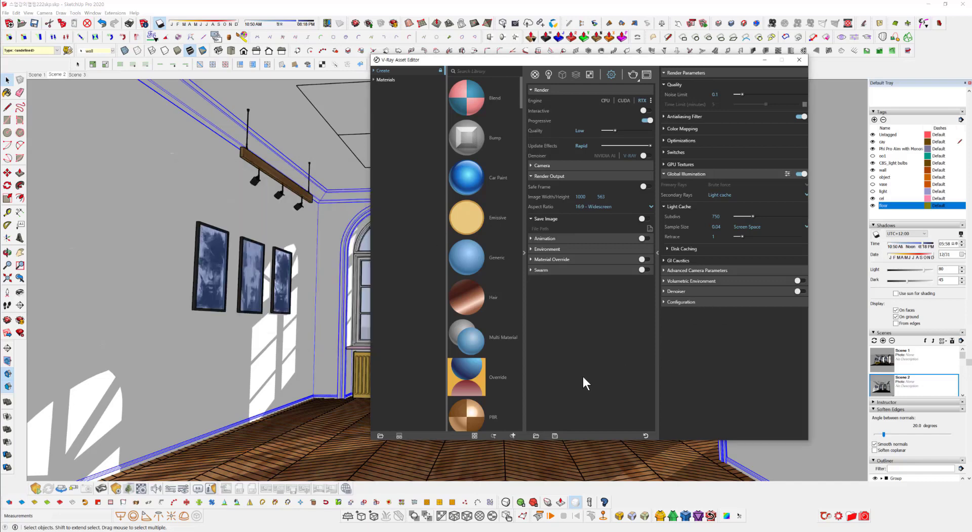
- Show the Rectangle Light's settings in the Asset Editor, move the editor aside, and make the light invisible
{"action": "left_click", "coordinate": [330, 84]}
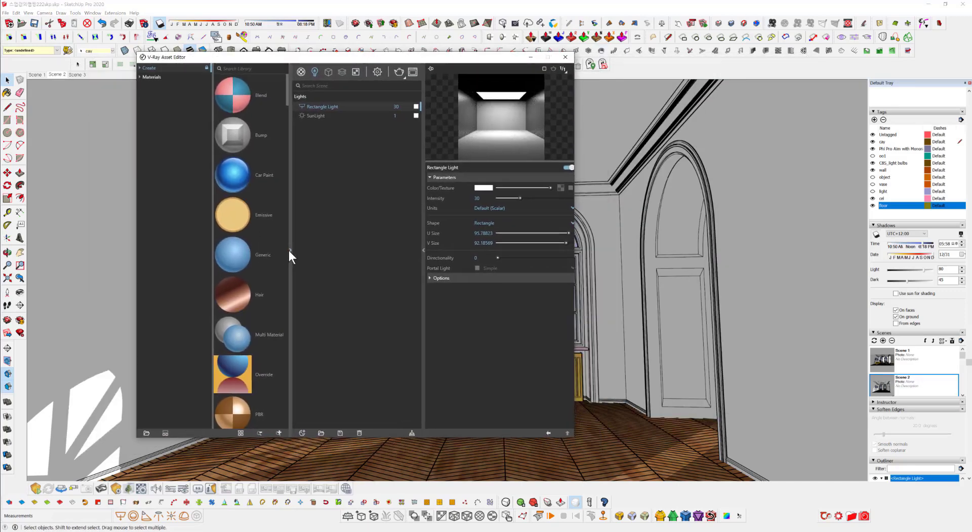
{"action": "left_click", "coordinate": [288, 250]}
{"action": "left_click_drag", "start_coordinate": [395, 60], "coordinate": [642, 72]}
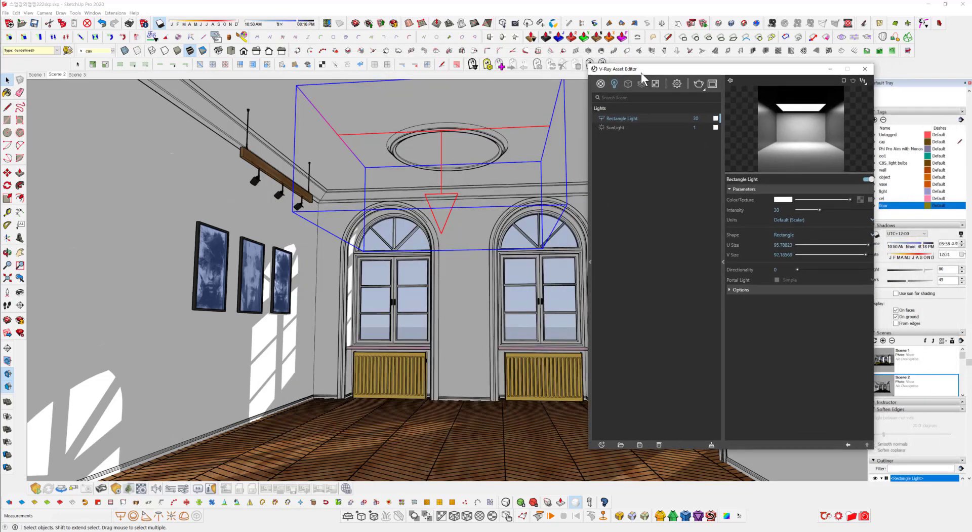
{"action": "left_click", "coordinate": [740, 290]}
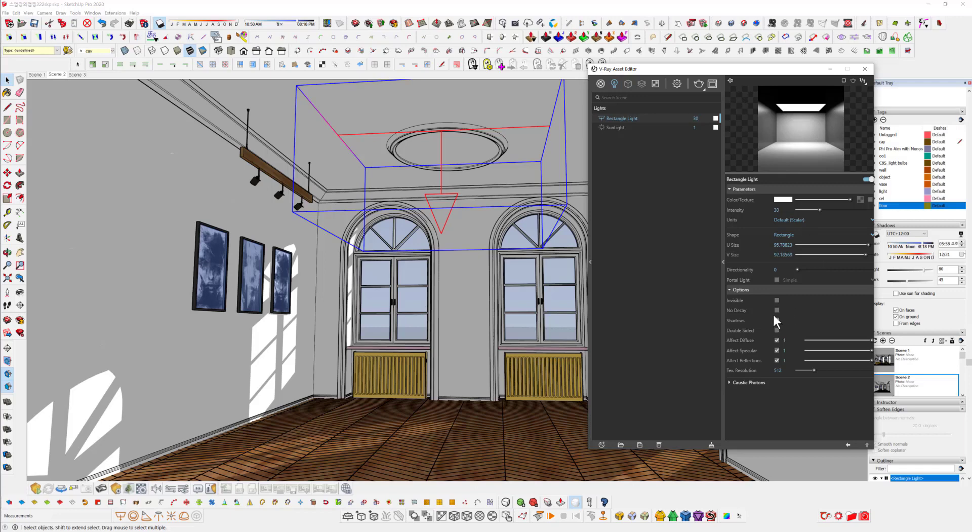
{"action": "left_click", "coordinate": [777, 300]}
- Set the Rectangle Light's intensity to 60, raise it to 80, and test-render the room
{"action": "double_click", "coordinate": [777, 209]}
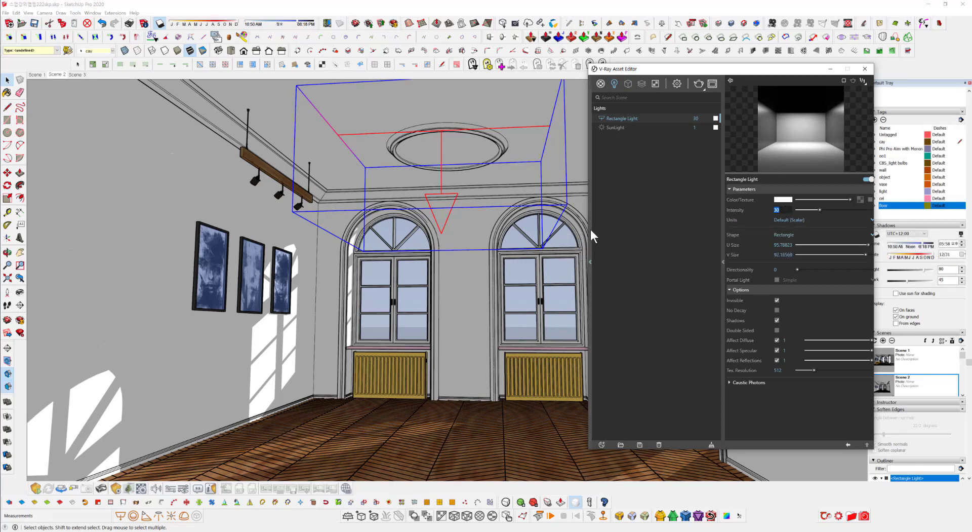
{"action": "type", "text": "60"}
{"action": "key", "text": "Return"}
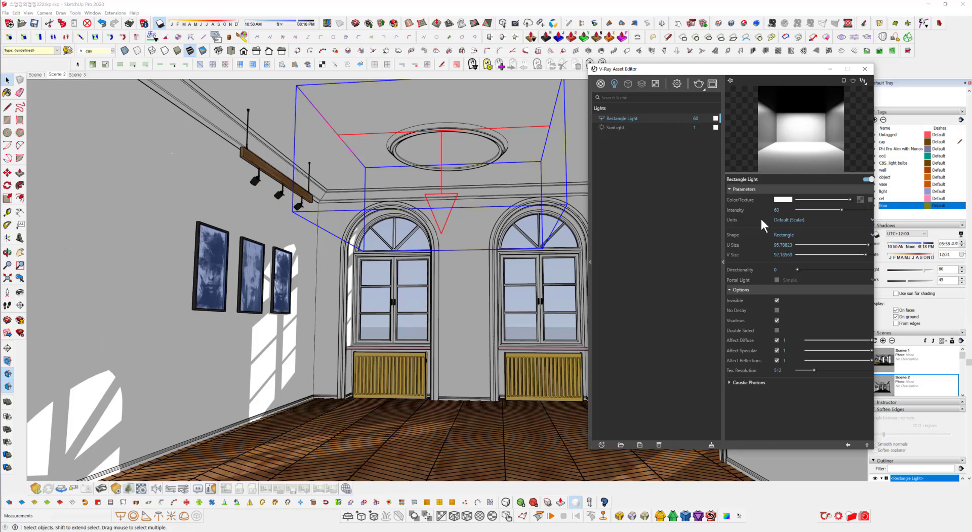
{"action": "double_click", "coordinate": [784, 211]}
{"action": "type", "text": "80"}
{"action": "key", "text": "Return"}
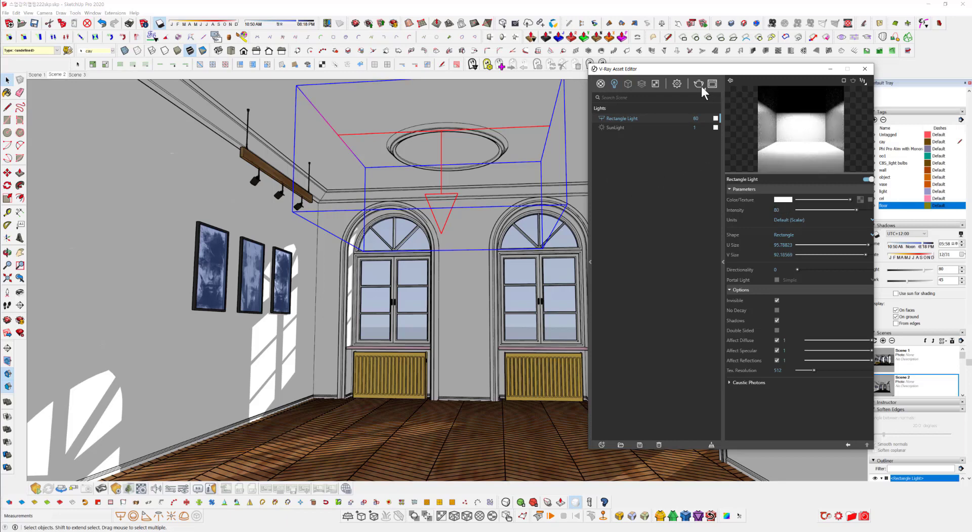
{"action": "left_click", "coordinate": [699, 84]}
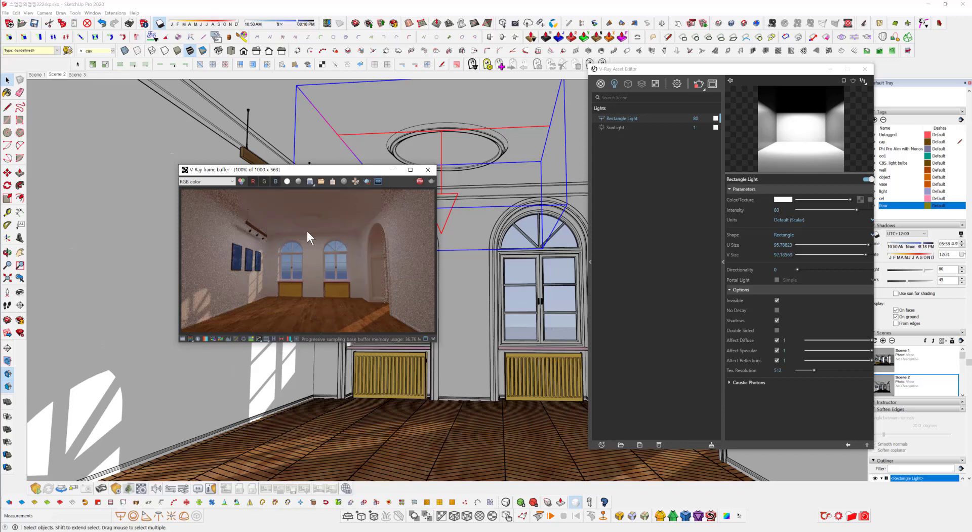
{"action": "left_click", "coordinate": [428, 170]}
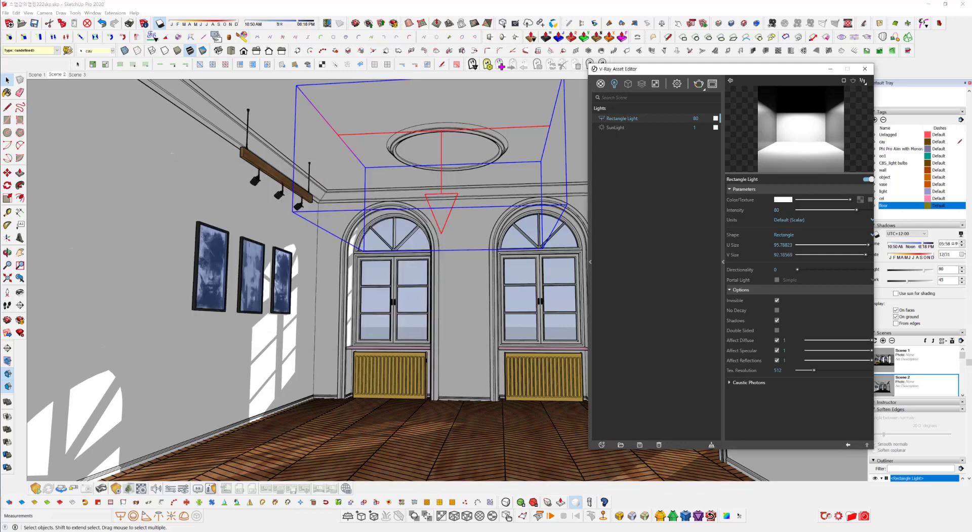
- Try a 35-degree field of view for the camera and settle on 40 degrees
{"action": "left_click", "coordinate": [8, 265]}
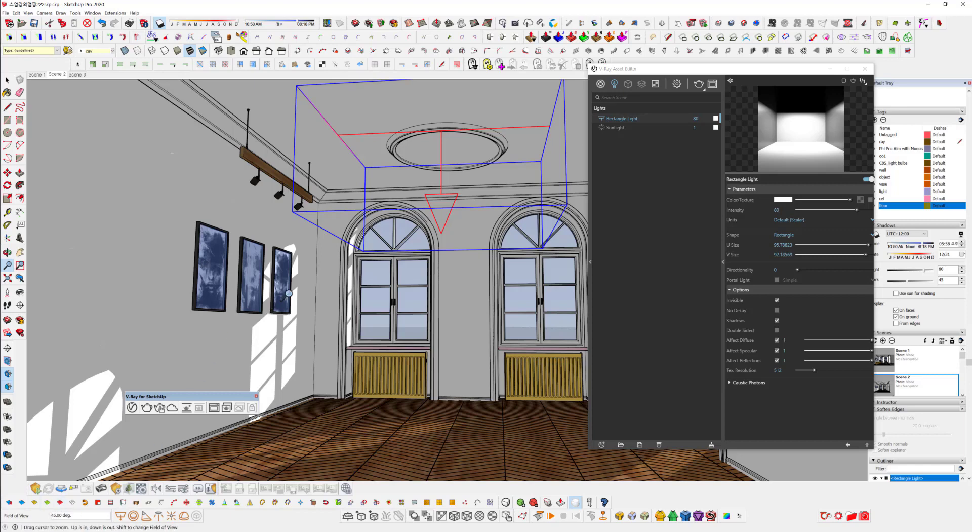
{"action": "type", "text": "35"}
{"action": "key", "text": "Return"}
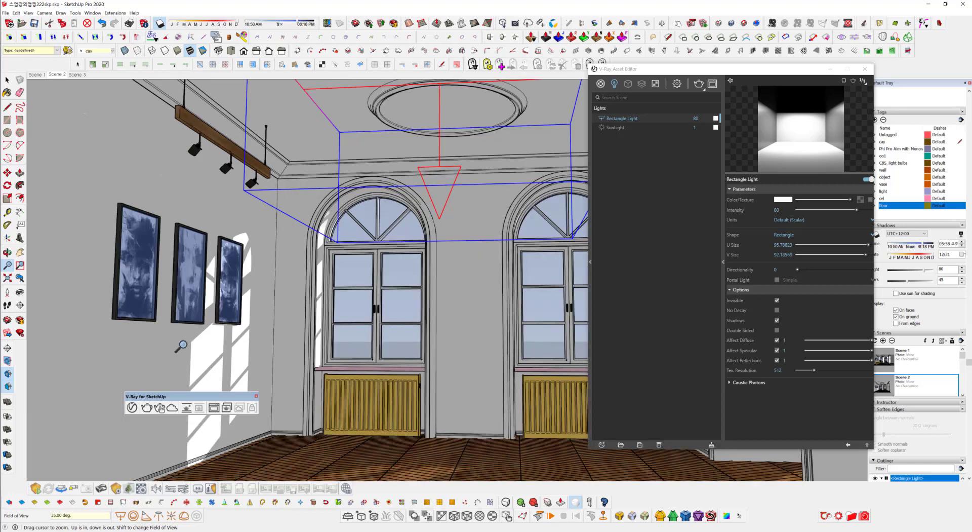
{"action": "type", "text": "40"}
{"action": "key", "text": "Return"}
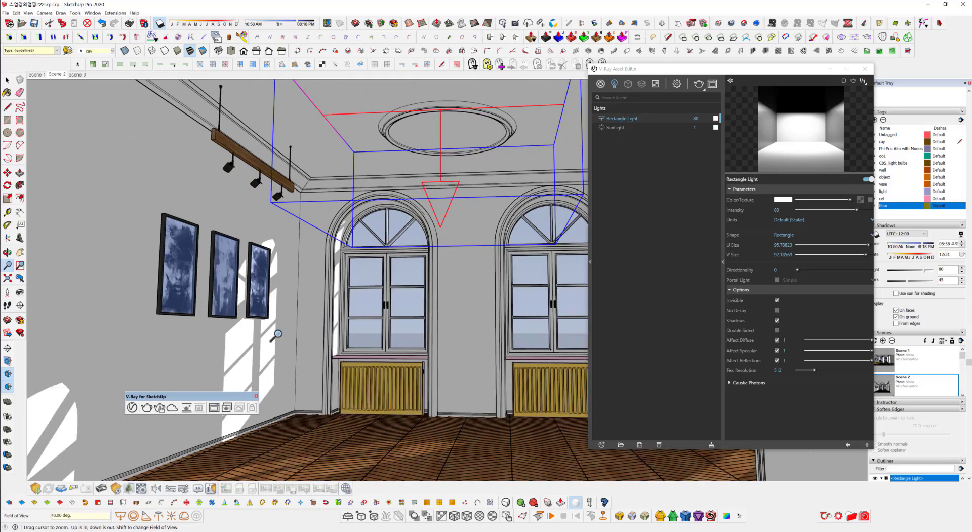
- Reframe the room to include the pictures and both windows, and update Scene 2 with this view
{"action": "scroll", "coordinate": [284, 341], "scroll_direction": "down", "scroll_amount": 1}
{"action": "middle_click_drag", "start_coordinate": [285, 340], "coordinate": [304, 347]}
{"action": "right_click", "coordinate": [55, 74]}
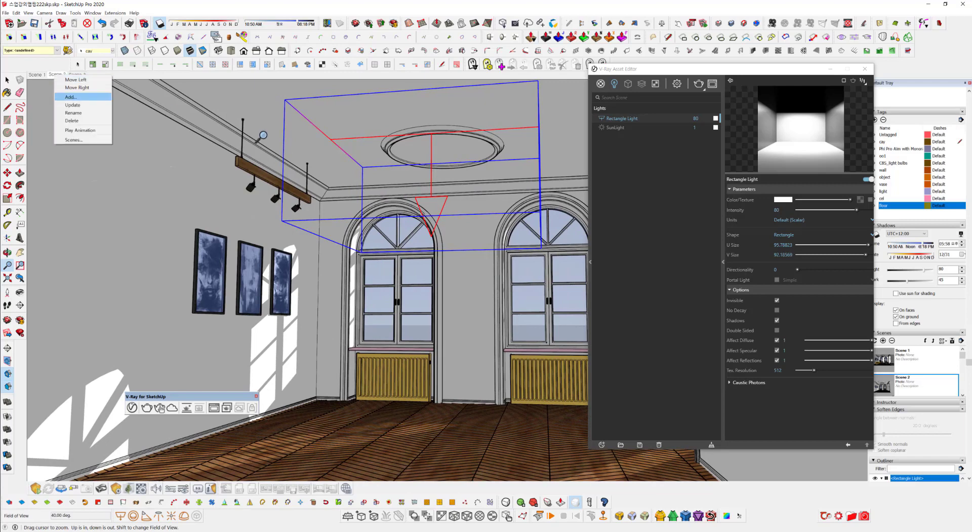
{"action": "left_click", "coordinate": [95, 105]}
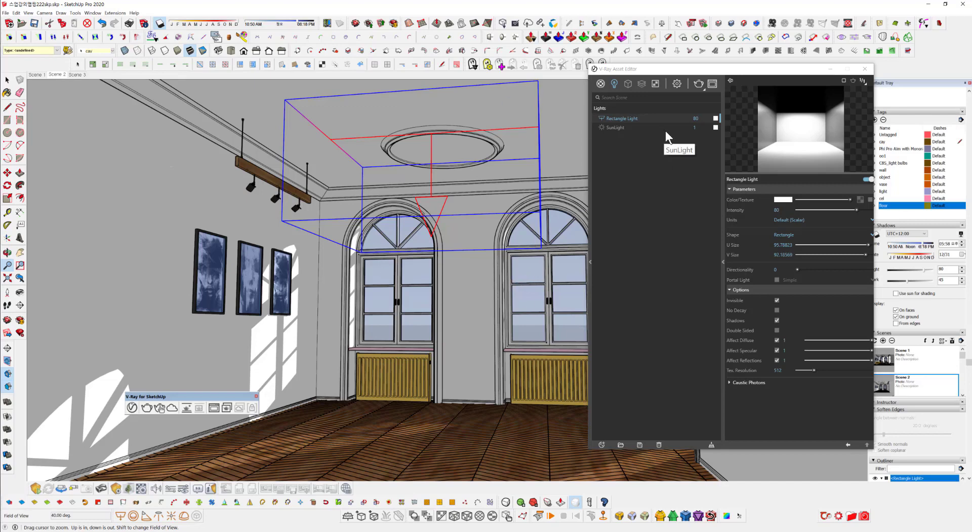
- Start an interactive V-Ray render and reframe the room around the picture wall and both windows while it runs
{"action": "left_click", "coordinate": [677, 83]}
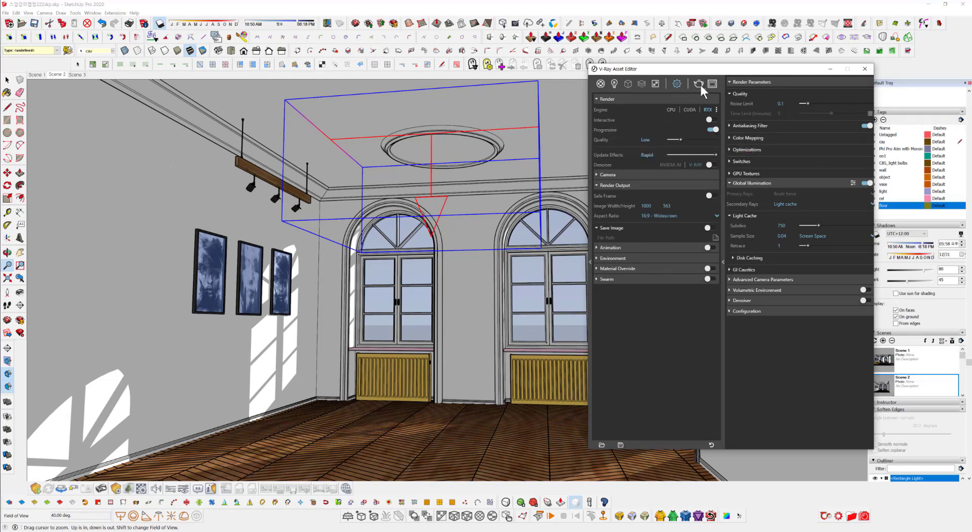
{"action": "mouse_move", "coordinate": [704, 89]}
{"action": "left_click", "coordinate": [699, 100]}
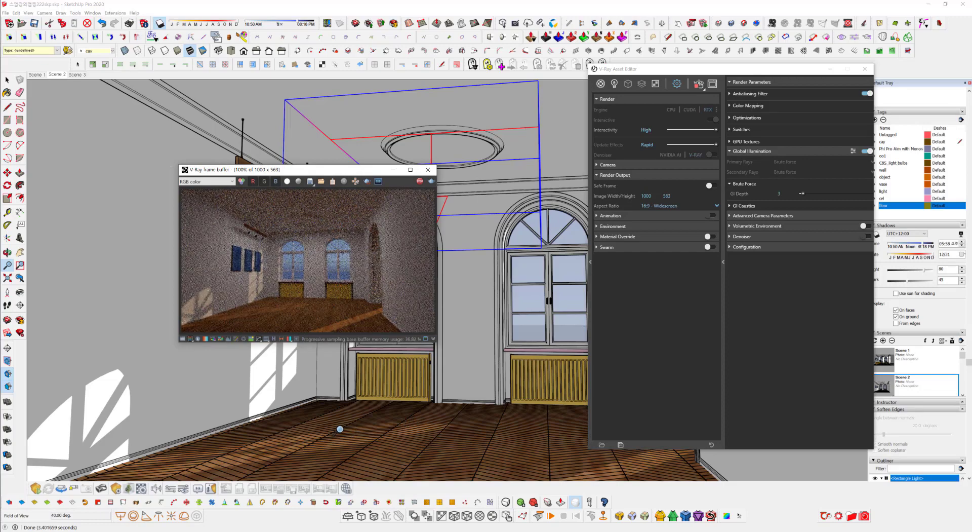
{"action": "middle_click_drag", "start_coordinate": [334, 428], "coordinate": [379, 424]}
{"action": "scroll", "coordinate": [379, 424], "scroll_direction": "up", "scroll_amount": 5}
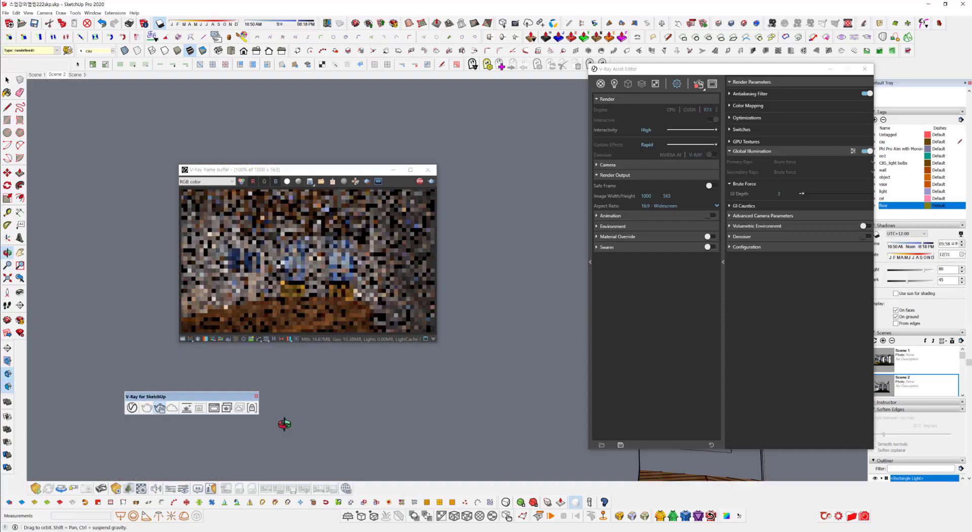
{"action": "scroll", "coordinate": [367, 422], "scroll_direction": "down", "scroll_amount": 8}
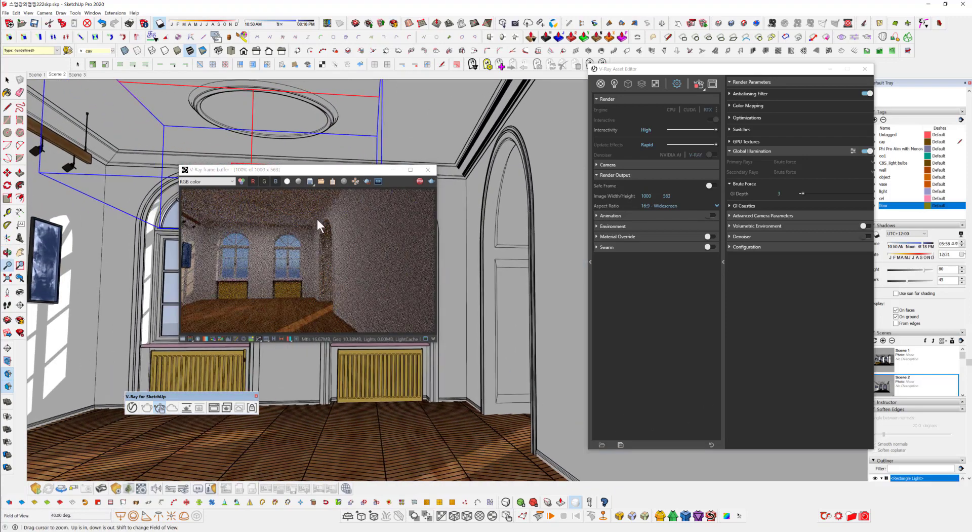
{"action": "middle_click_drag", "start_coordinate": [380, 382], "coordinate": [430, 394]}
{"action": "middle_click_drag", "start_coordinate": [448, 475], "coordinate": [437, 436]}
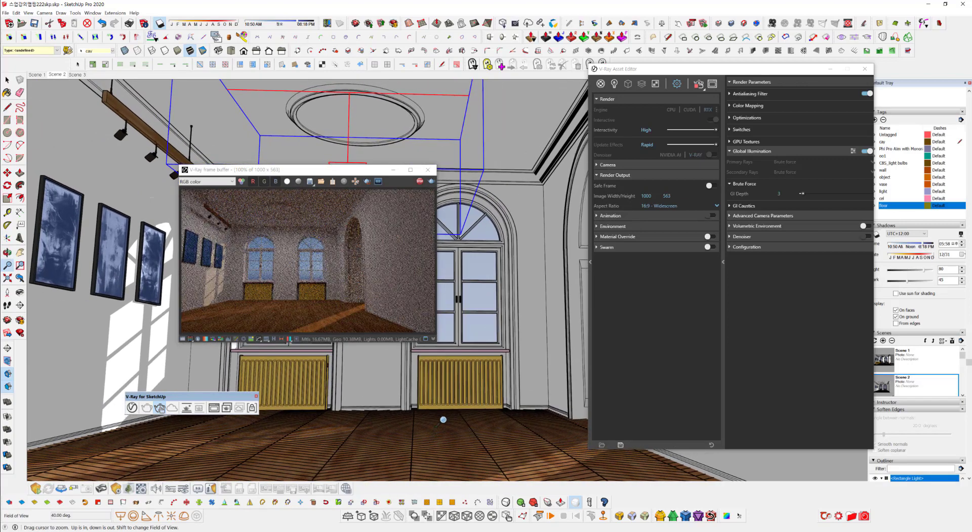
{"action": "middle_click_drag", "start_coordinate": [446, 421], "coordinate": [450, 411]}
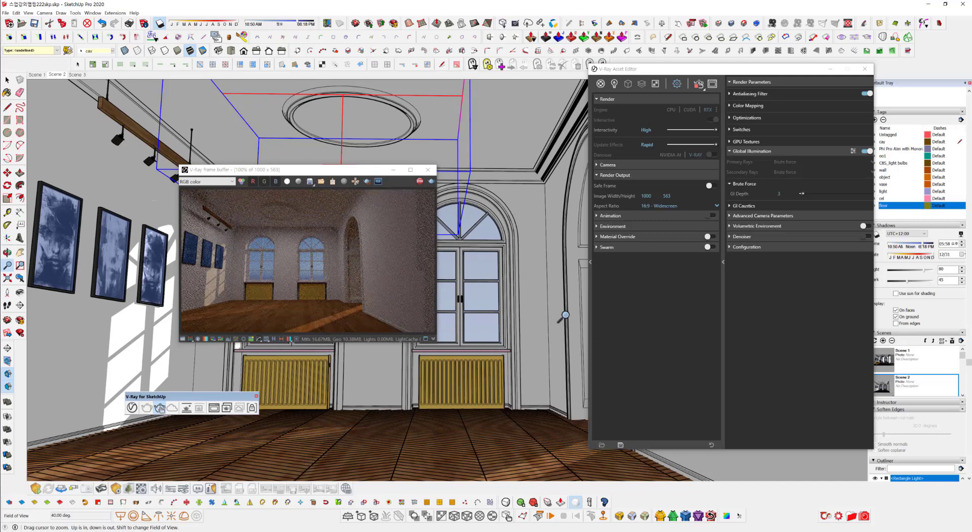
- Raise the Rectangle Light's intensity to 120 during the interactive render
{"action": "left_click", "coordinate": [614, 83]}
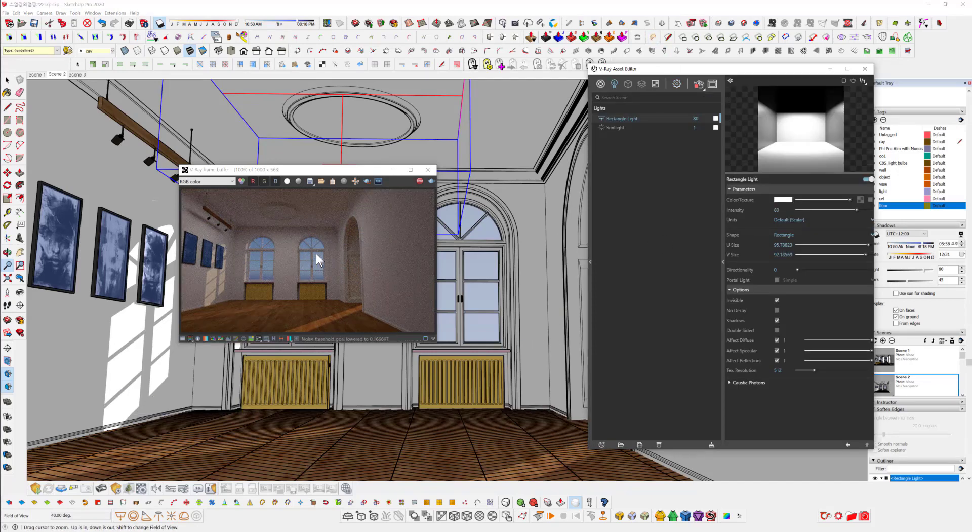
{"action": "left_click_drag", "start_coordinate": [783, 209], "coordinate": [643, 209]}
{"action": "type", "text": "120"}
{"action": "key", "text": "Return"}
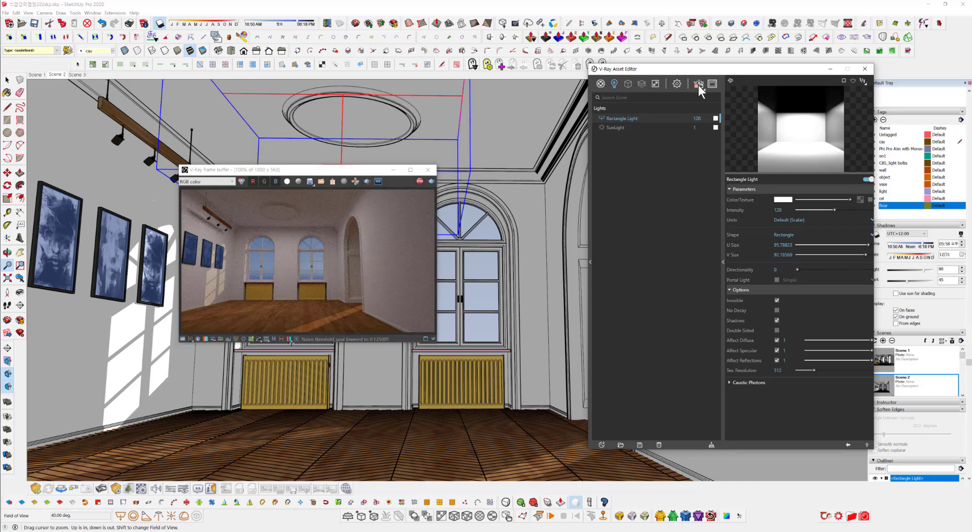
- Stop the interactive render and run a non-interactive V-Ray test render of the room, with the render settings open
{"action": "left_click", "coordinate": [419, 181]}
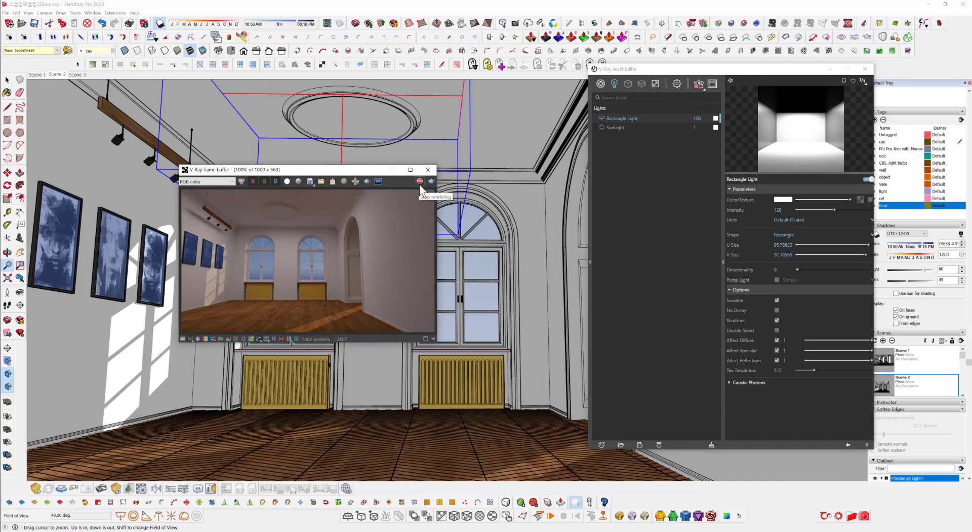
{"action": "left_click", "coordinate": [704, 88]}
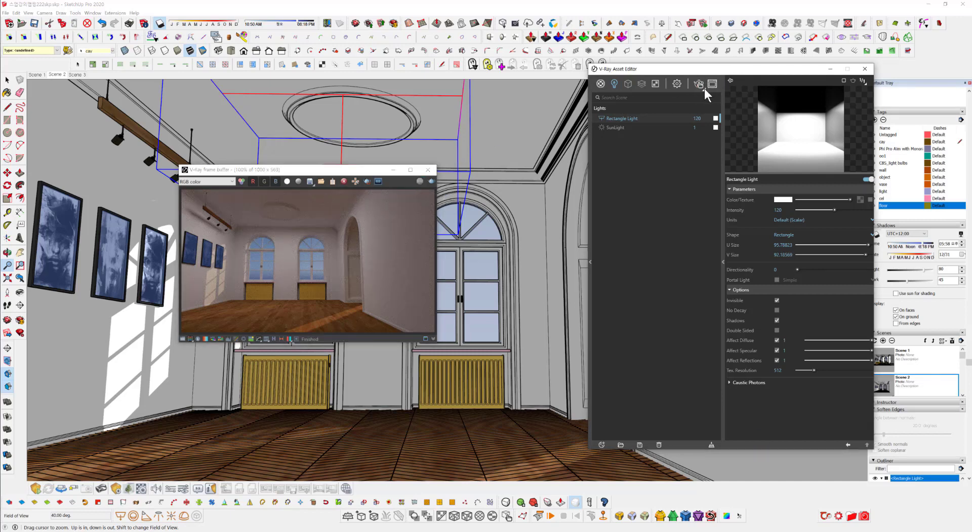
{"action": "left_click", "coordinate": [699, 99]}
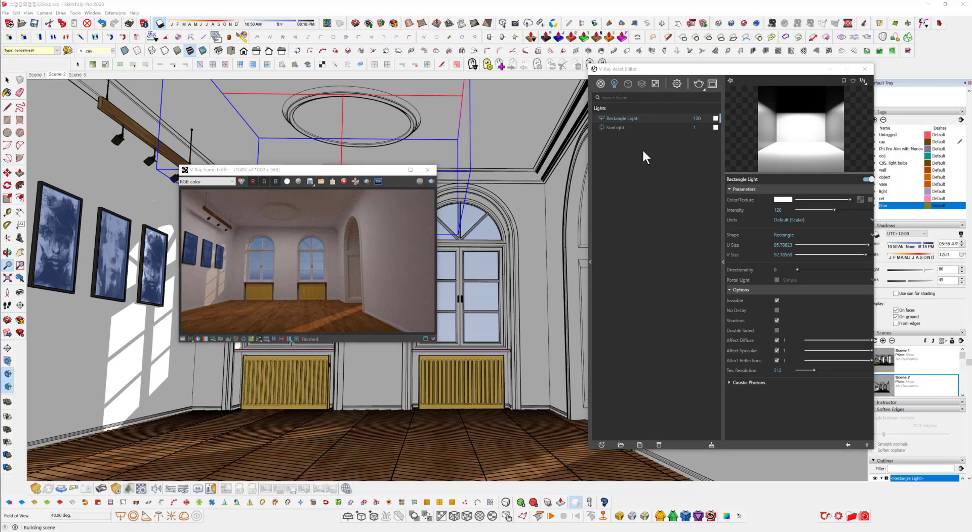
{"action": "left_click", "coordinate": [677, 84]}
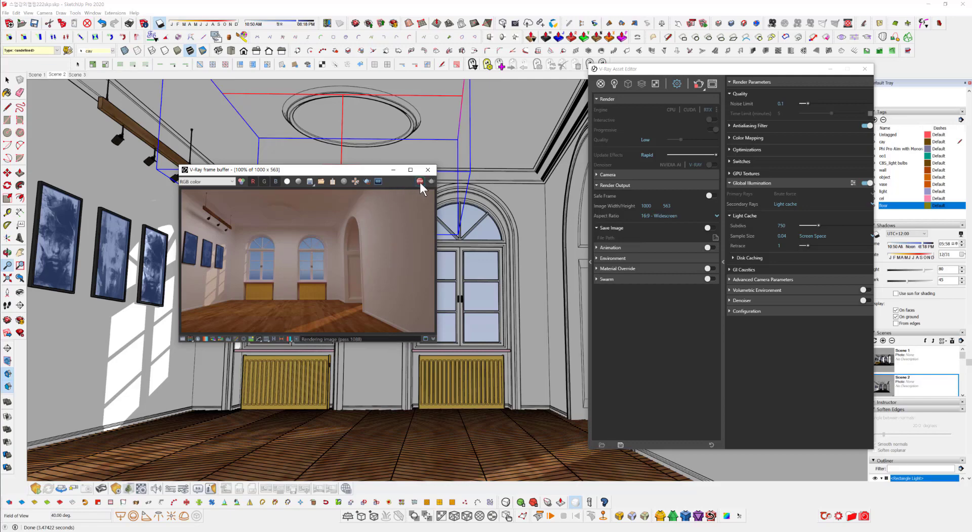
- Stop the test render, close the frame buffer and reframe the room around the pictures, both windows and more of the floor
{"action": "mouse_move", "coordinate": [468, 413]}
{"action": "middle_mouse_down"}
{"action": "mouse_move", "coordinate": [458, 406]}
{"action": "mouse_move", "coordinate": [503, 404]}
{"action": "mouse_move", "coordinate": [436, 397]}
{"action": "middle_mouse_up"}
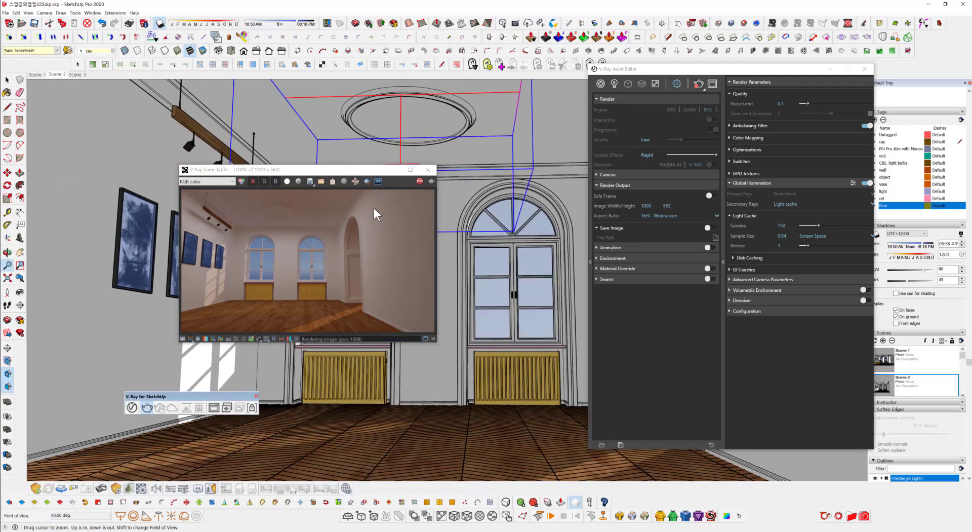
{"action": "left_click", "coordinate": [418, 180]}
{"action": "left_click", "coordinate": [427, 171]}
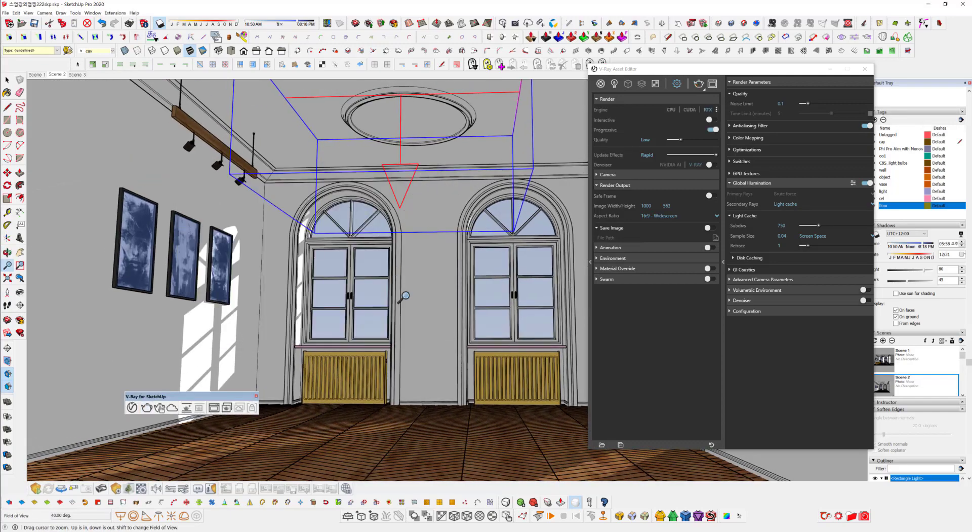
{"action": "mouse_move", "coordinate": [400, 314]}
{"action": "middle_mouse_down"}
{"action": "mouse_move", "coordinate": [397, 338]}
{"action": "mouse_move", "coordinate": [386, 278]}
{"action": "mouse_move", "coordinate": [401, 297]}
{"action": "mouse_move", "coordinate": [369, 294]}
{"action": "middle_mouse_up"}
{"action": "key", "text": "z"}
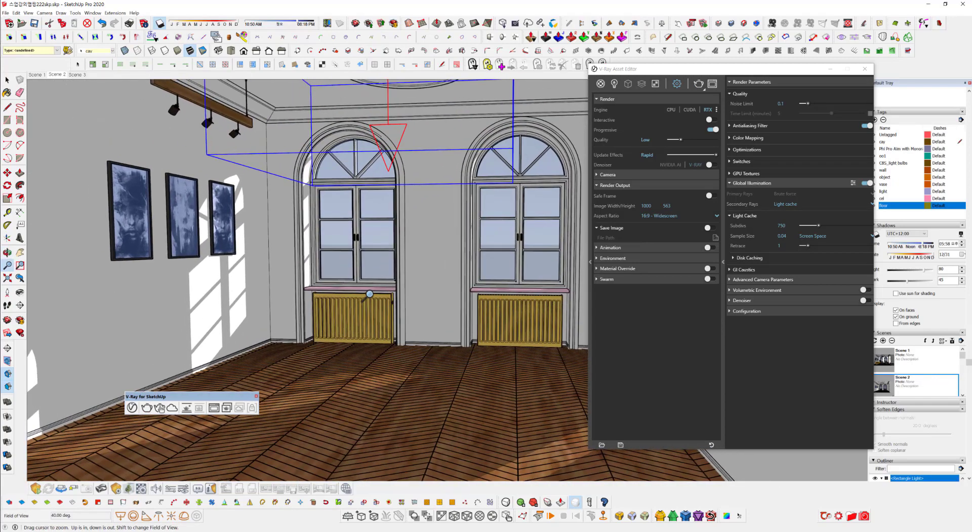